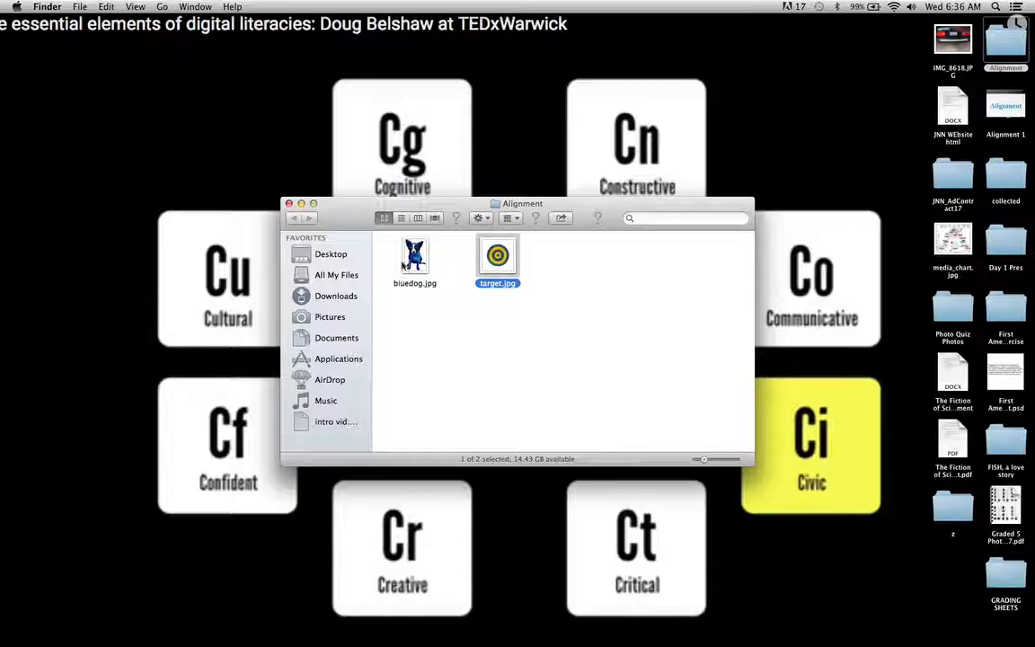
Look through the image files in the desktop's Alignment folder and close its window
{"action": "left_click", "coordinate": [460, 388]}
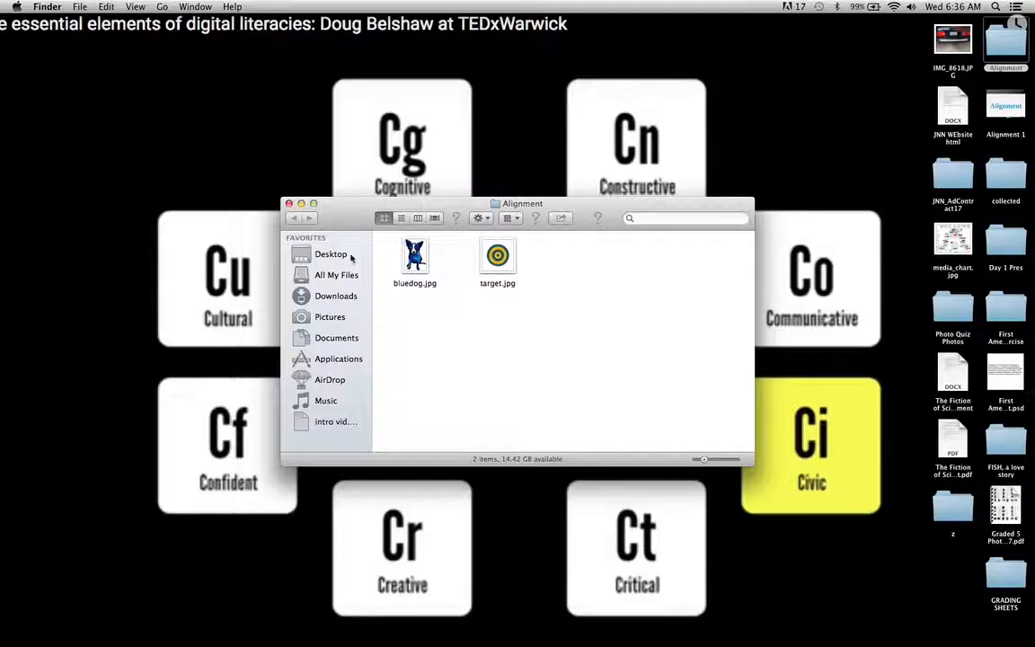
{"action": "left_click", "coordinate": [289, 204]}
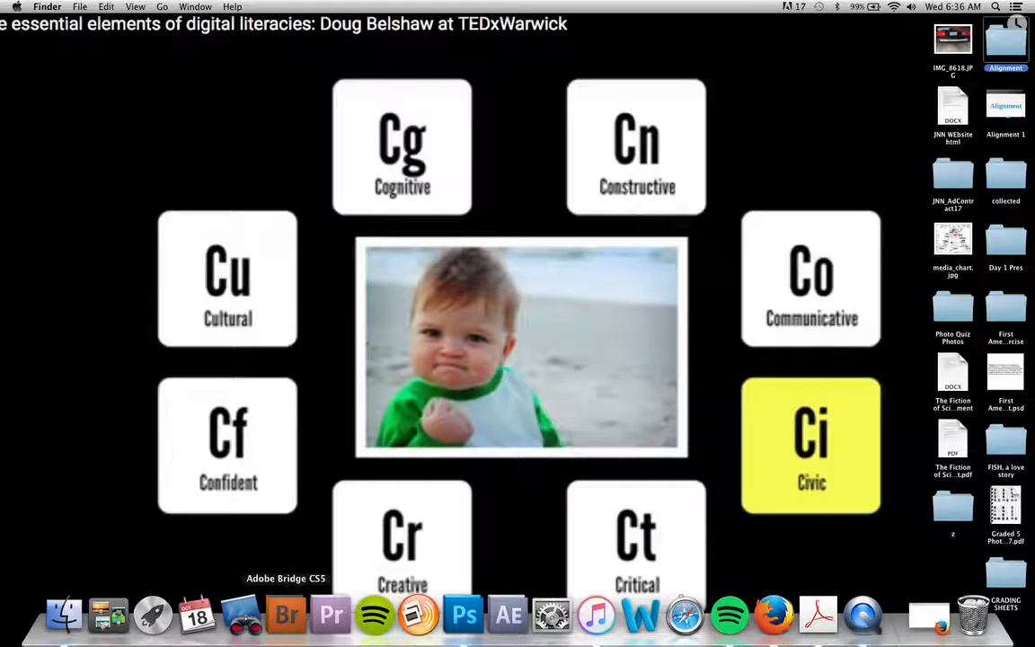
{"action": "double_click", "coordinate": [1005, 52]}
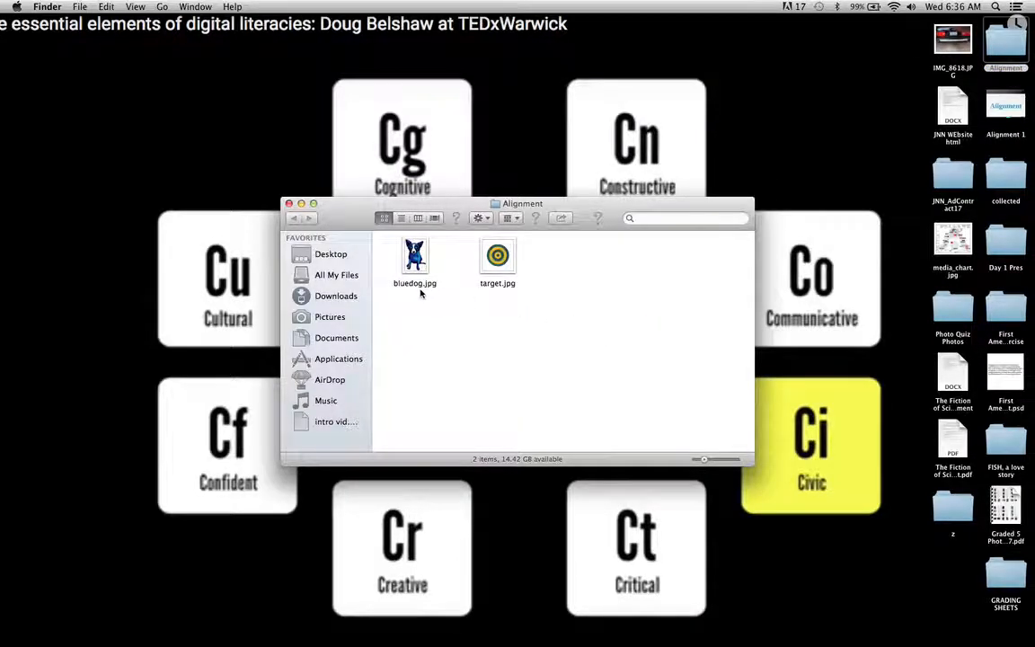
{"action": "left_click", "coordinate": [289, 203]}
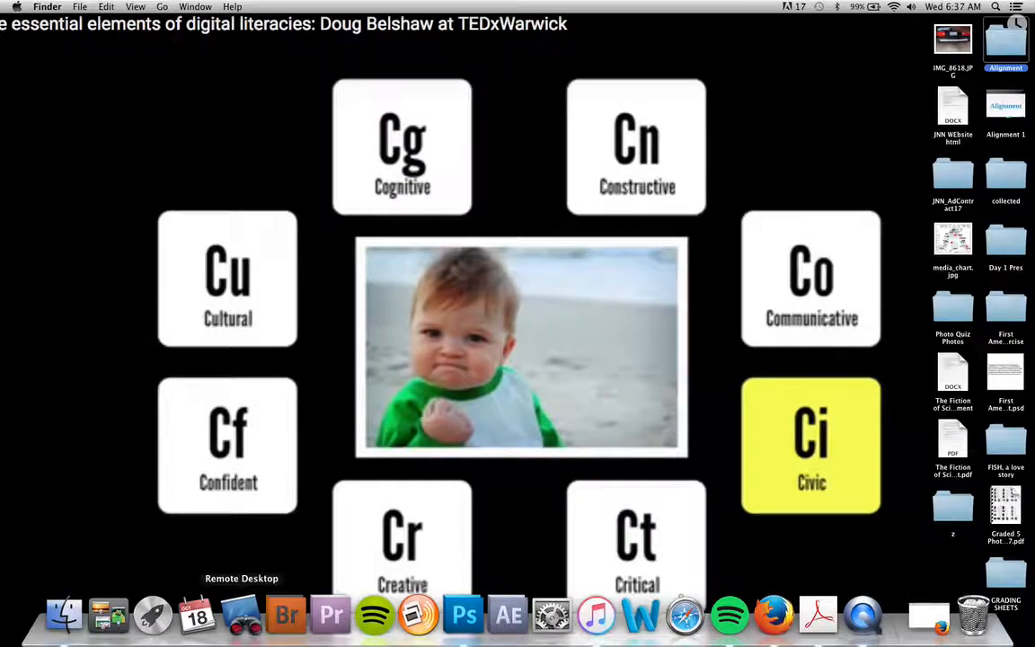
Find Adobe InDesign CS5 among the installed applications and launch it
{"action": "left_click", "coordinate": [153, 621]}
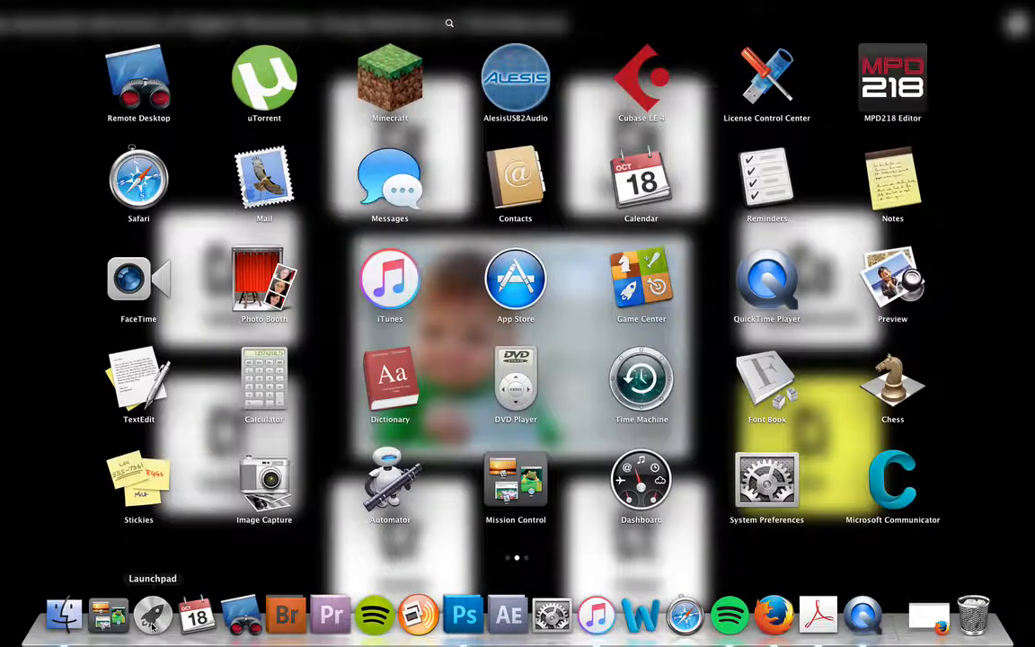
{"action": "scroll", "coordinate": [550, 386], "scroll_direction": "right", "scroll_amount": 2}
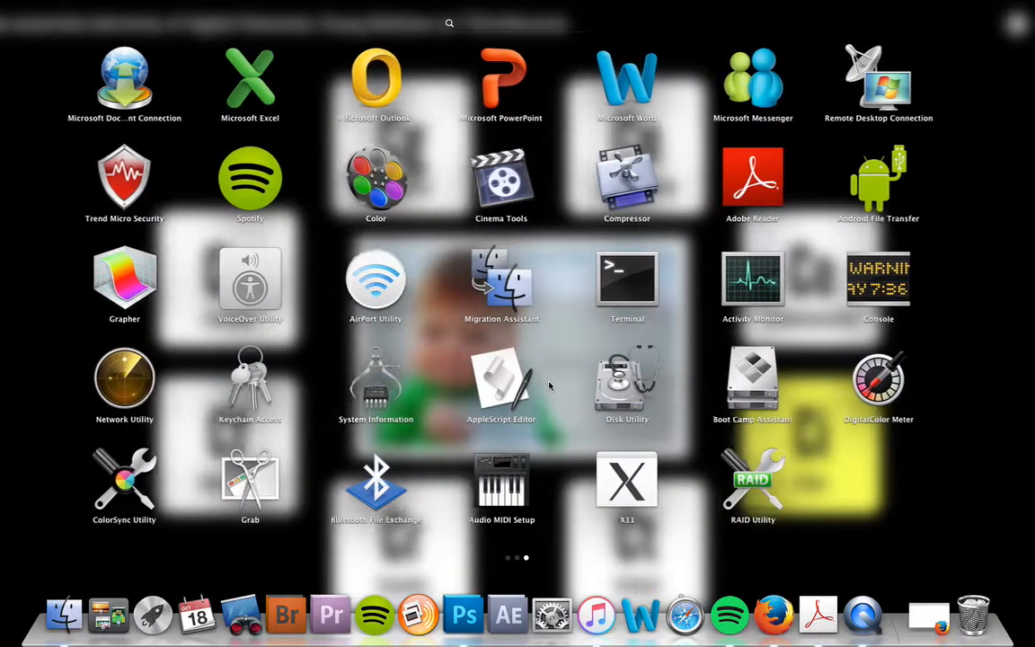
{"action": "scroll", "coordinate": [551, 387], "scroll_direction": "left", "scroll_amount": 2}
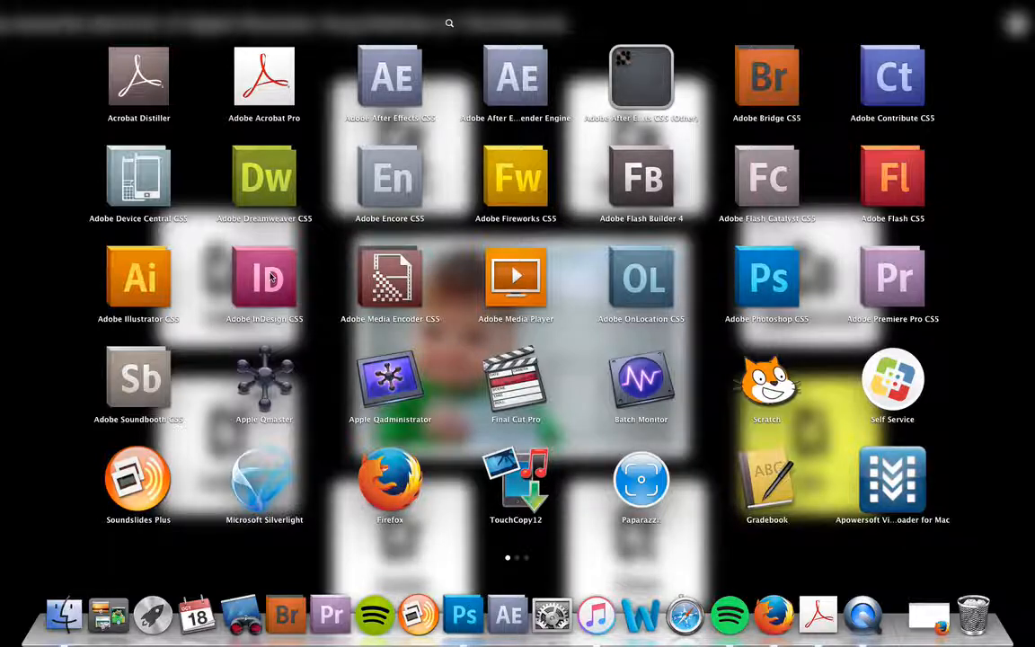
{"action": "left_click", "coordinate": [268, 278]}
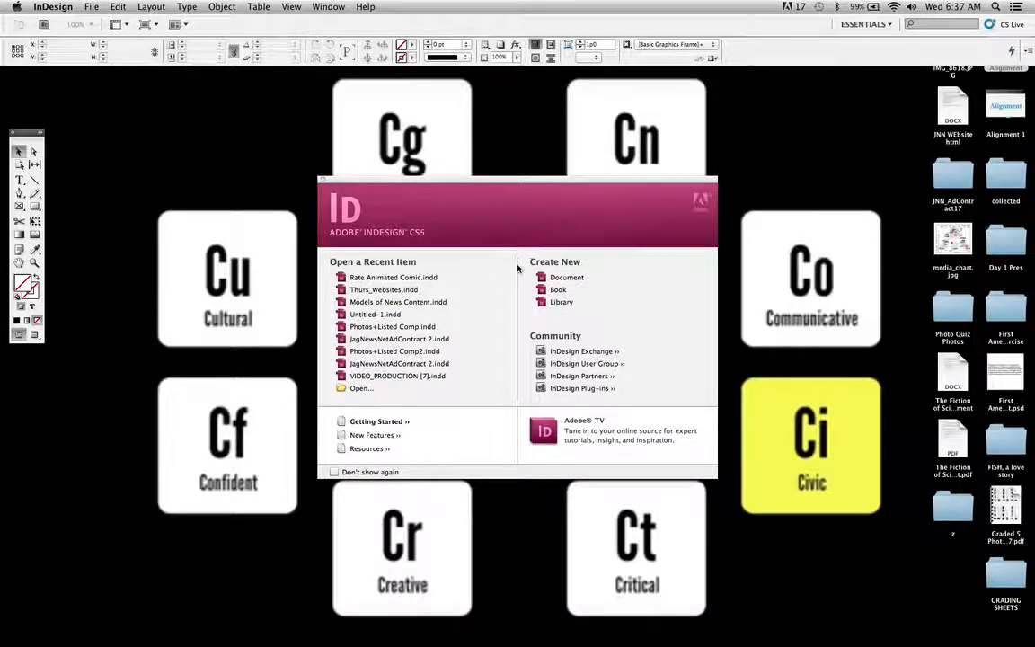
Create a new Letter-size print document in landscape orientation
{"action": "left_click", "coordinate": [567, 279]}
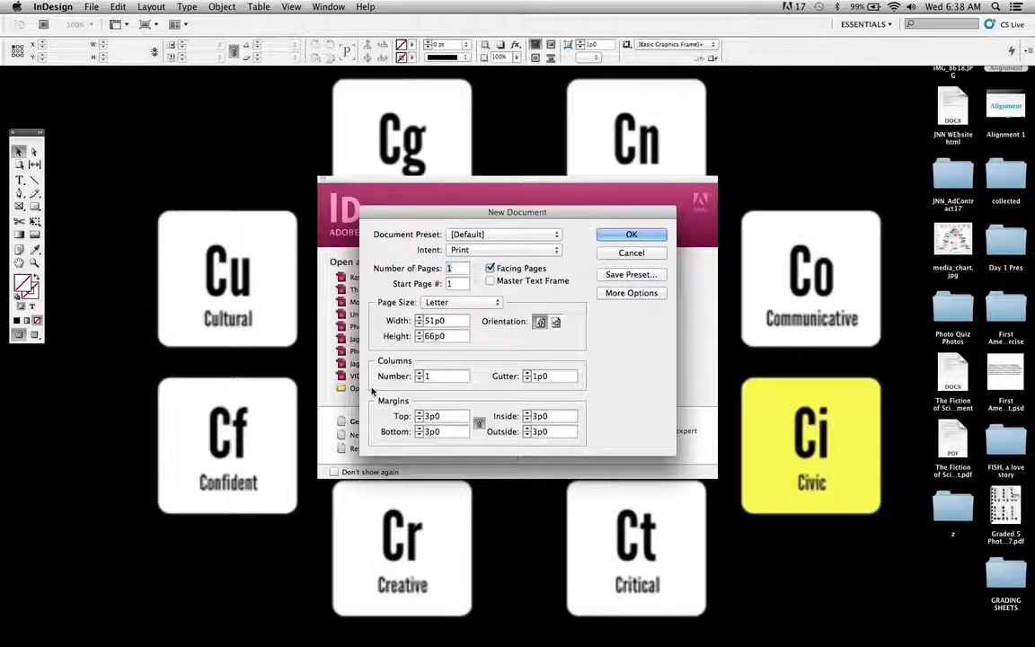
{"action": "left_click", "coordinate": [557, 323]}
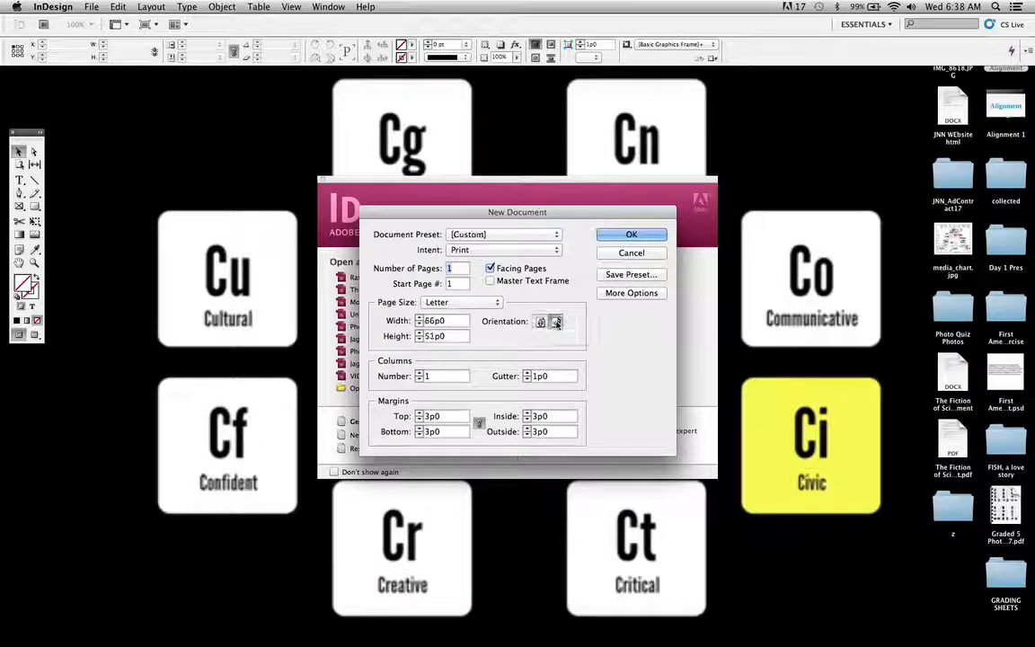
{"action": "left_click", "coordinate": [644, 235]}
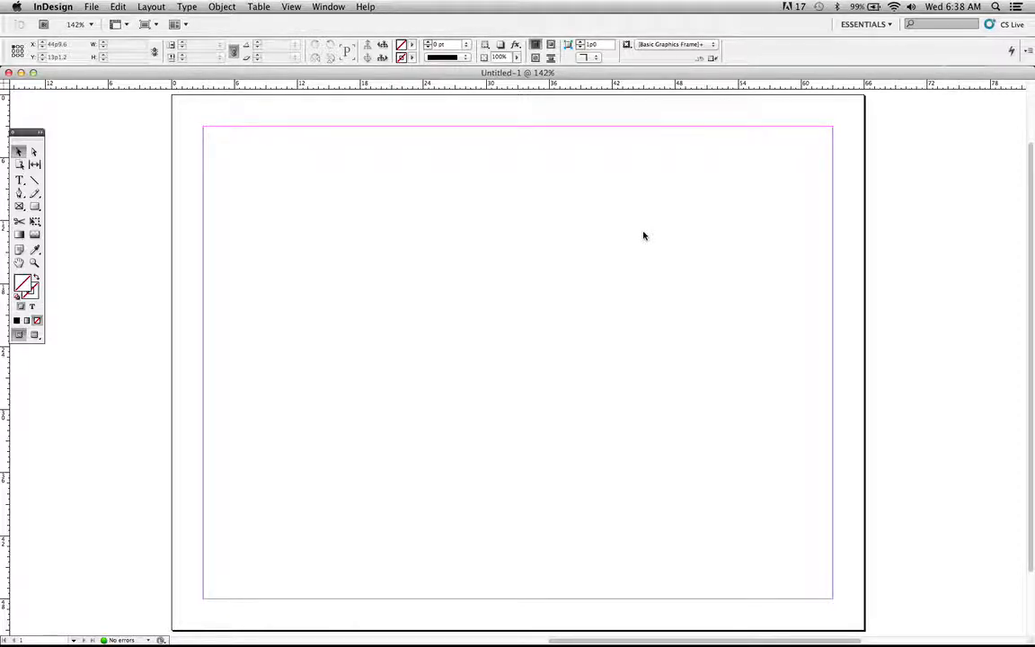
Place vertical ruler guides at about 13p8 and 52p1 and horizontal guides at about 9p0 and 16p6
{"action": "left_click", "coordinate": [295, 7]}
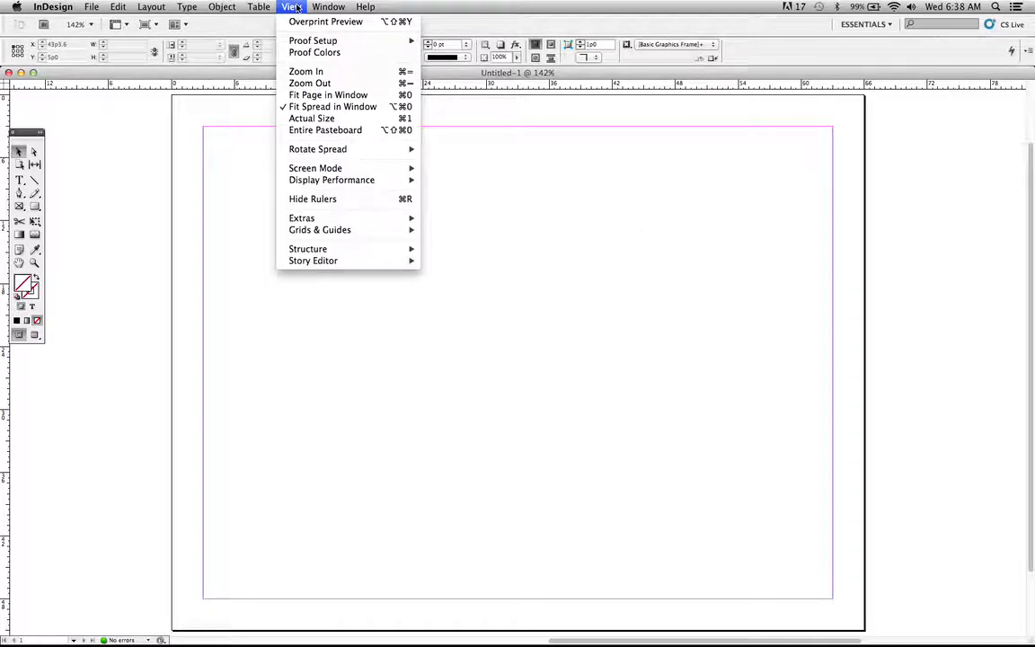
{"action": "left_click", "coordinate": [295, 8]}
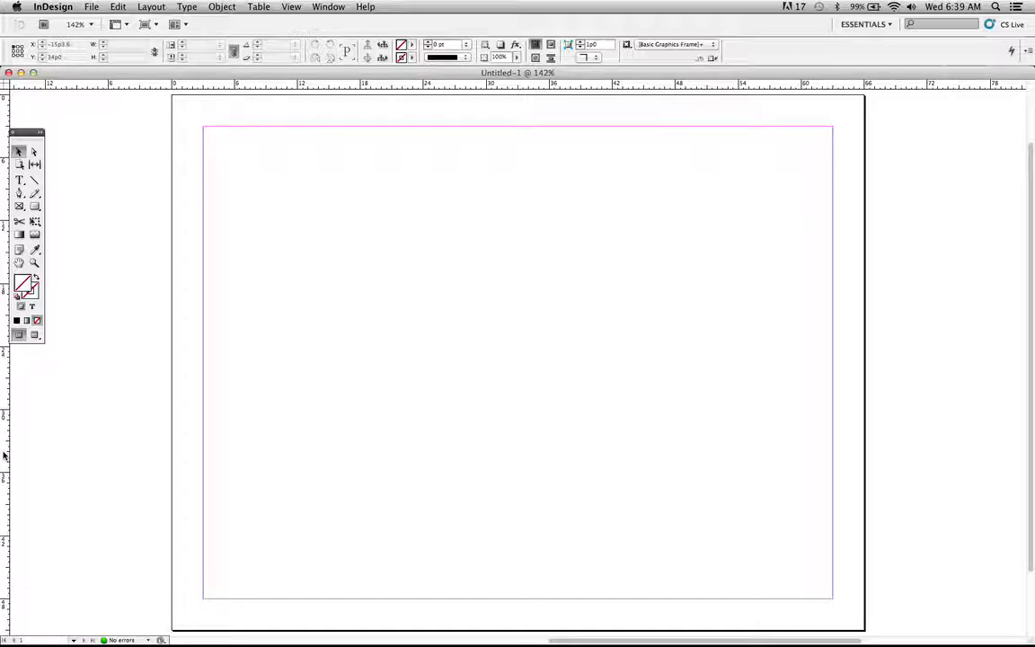
{"action": "left_click_drag", "start_coordinate": [4, 454], "coordinate": [719, 499]}
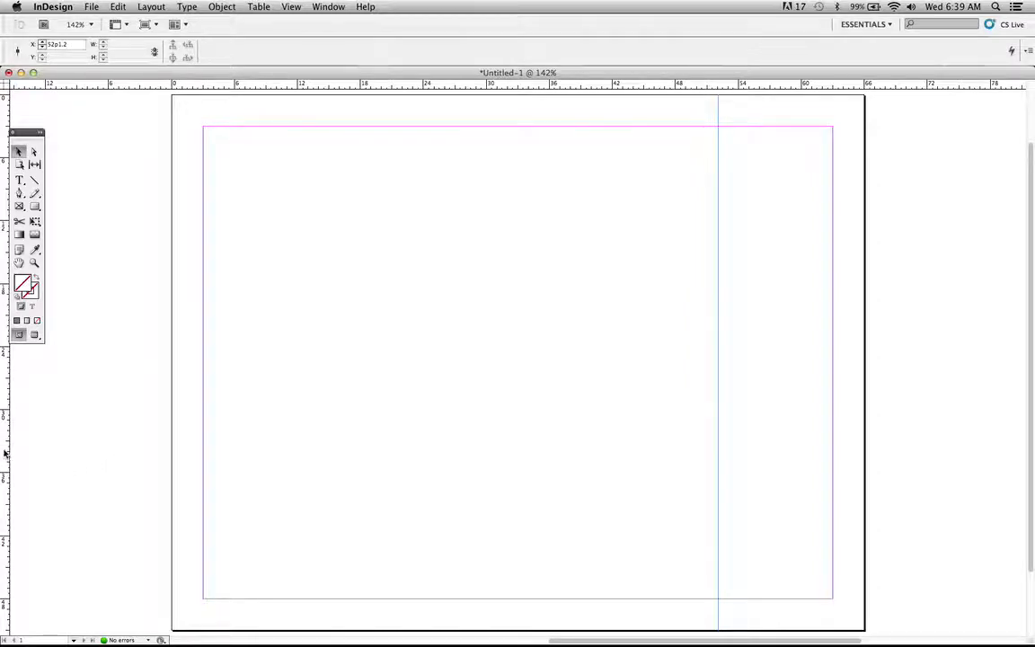
{"action": "left_click_drag", "start_coordinate": [3, 449], "coordinate": [299, 471]}
{"action": "left_click_drag", "start_coordinate": [324, 473], "coordinate": [329, 473]}
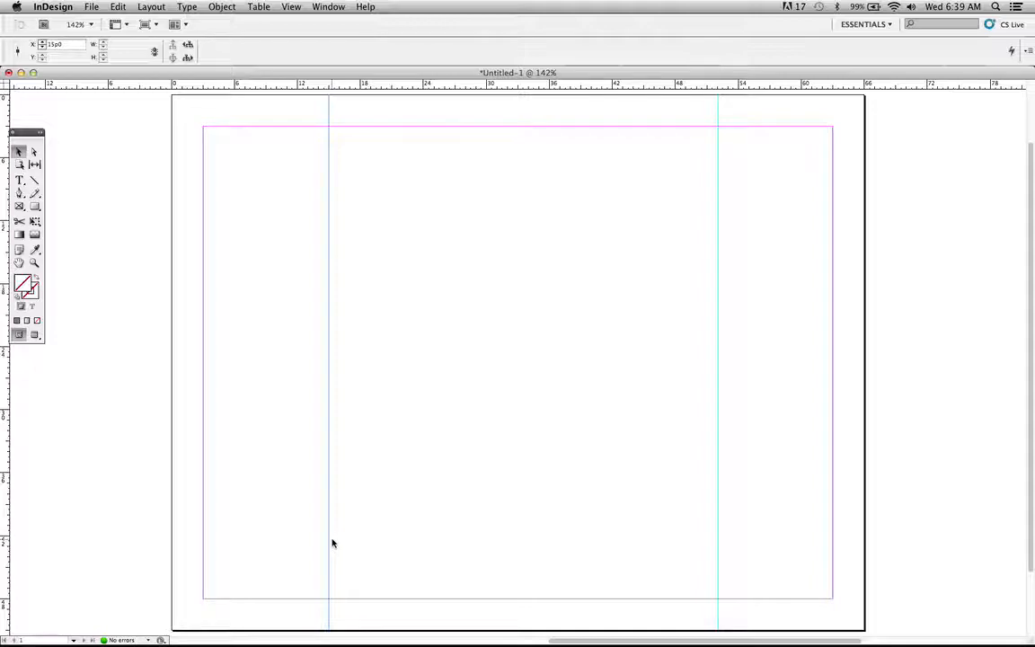
{"action": "left_click_drag", "start_coordinate": [329, 543], "coordinate": [316, 543]}
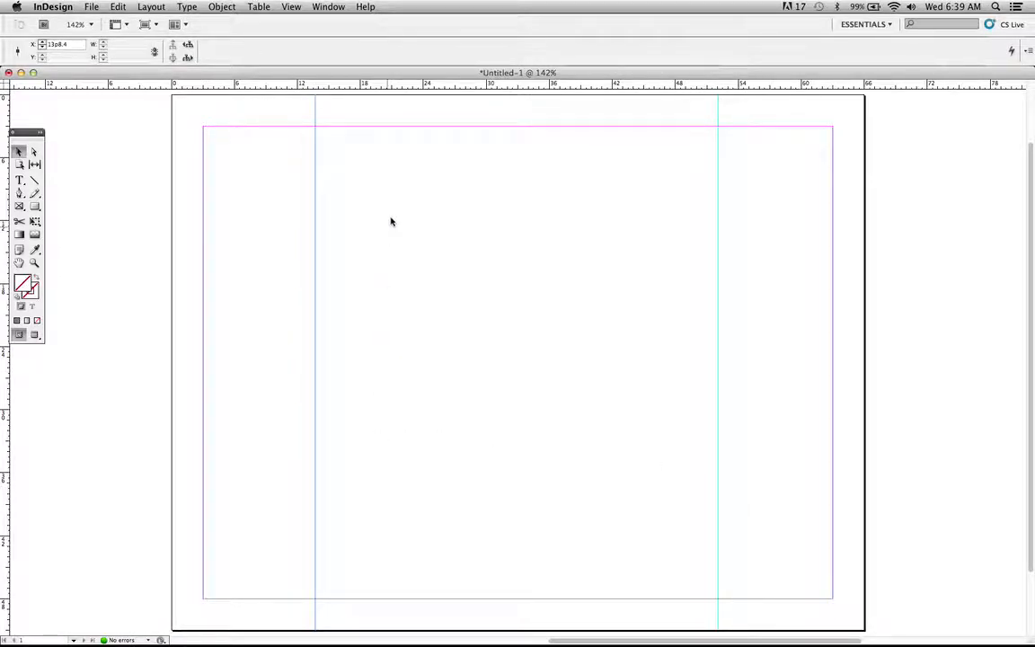
{"action": "left_click_drag", "start_coordinate": [396, 84], "coordinate": [406, 268]}
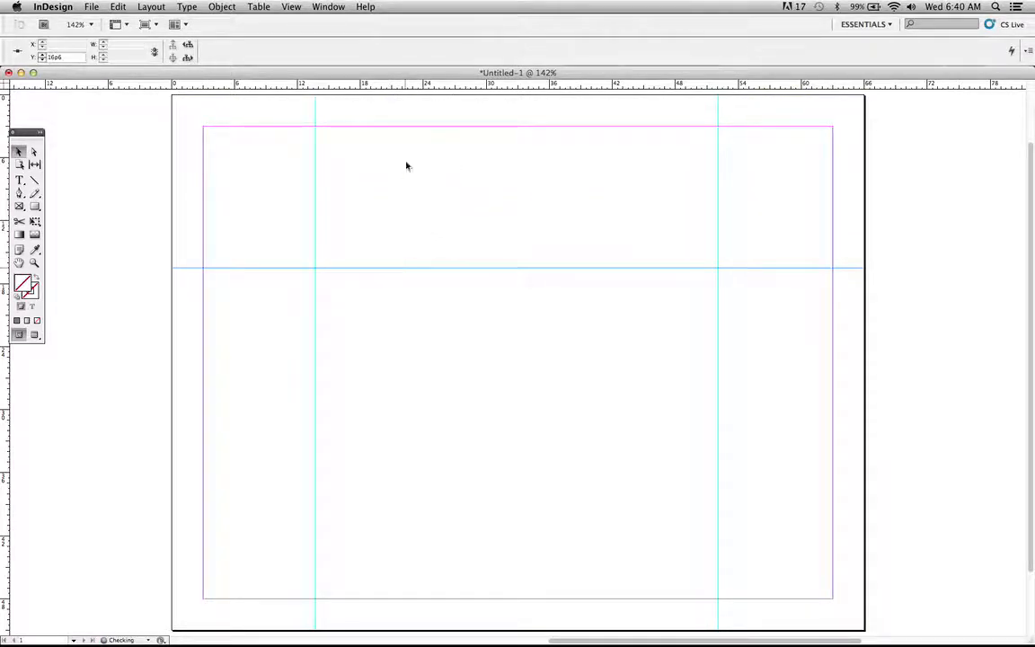
{"action": "left_click_drag", "start_coordinate": [372, 83], "coordinate": [401, 191]}
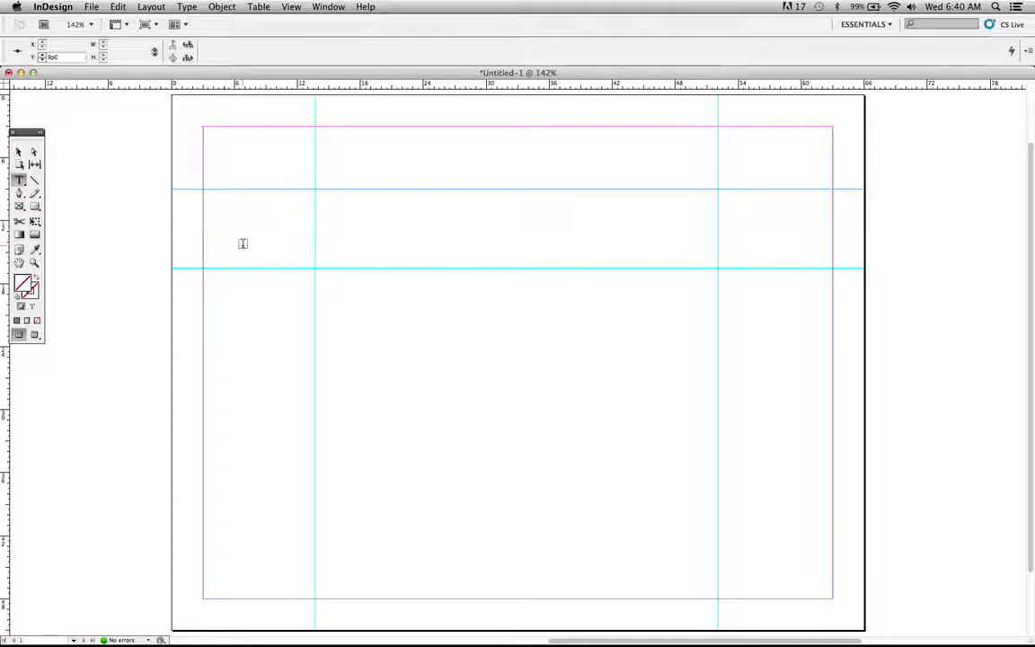
Create a text frame about 24p2 wide and 6p2 high below the lower horizontal guide, containing the word "alignment"
{"action": "left_click", "coordinate": [18, 181]}
{"action": "left_click_drag", "start_coordinate": [328, 281], "coordinate": [582, 347]}
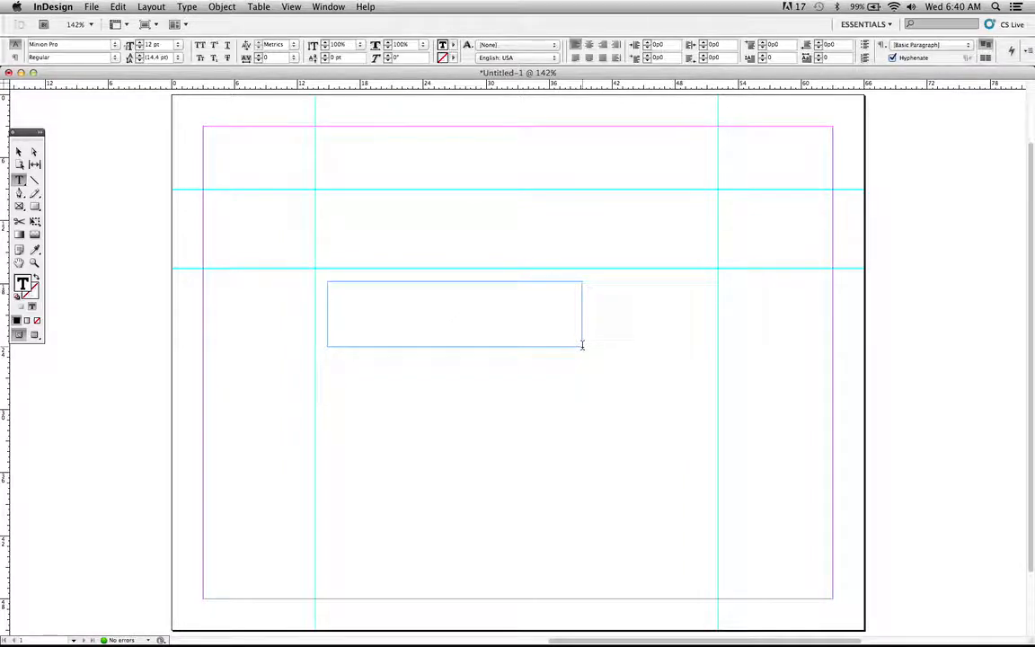
{"action": "type", "text": "alignment"}
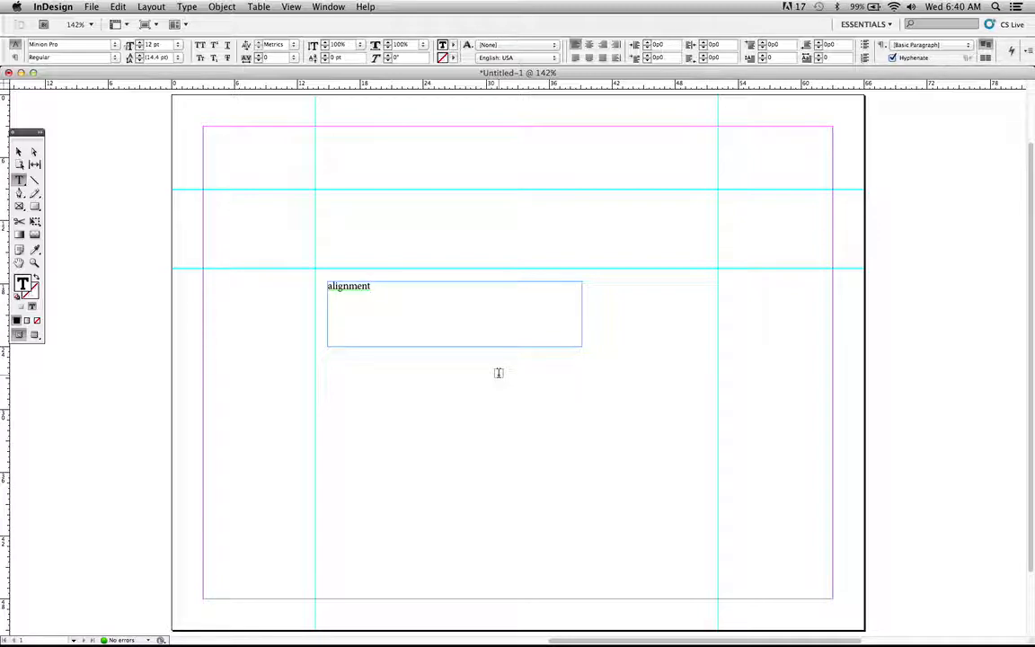
Change the font of the word "alignment" to Avenir Book
{"action": "left_click_drag", "start_coordinate": [378, 287], "coordinate": [287, 268]}
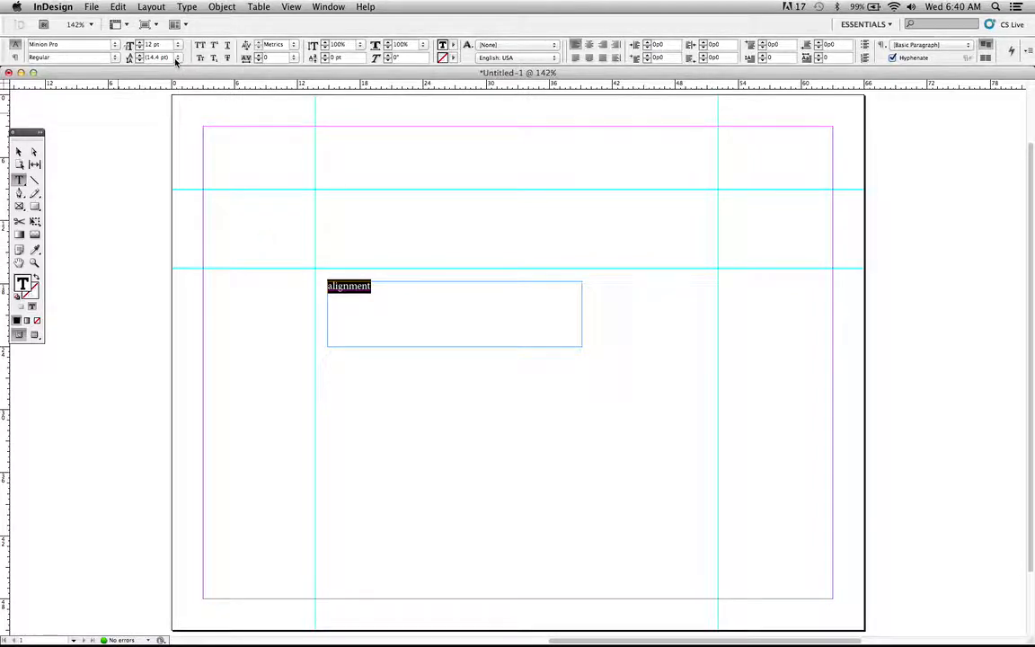
{"action": "key", "text": "super+Tab"}
{"action": "key", "text": "super+Tab"}
{"action": "triple_click", "coordinate": [71, 43]}
{"action": "type", "text": "A"}
{"action": "key", "text": "Return"}
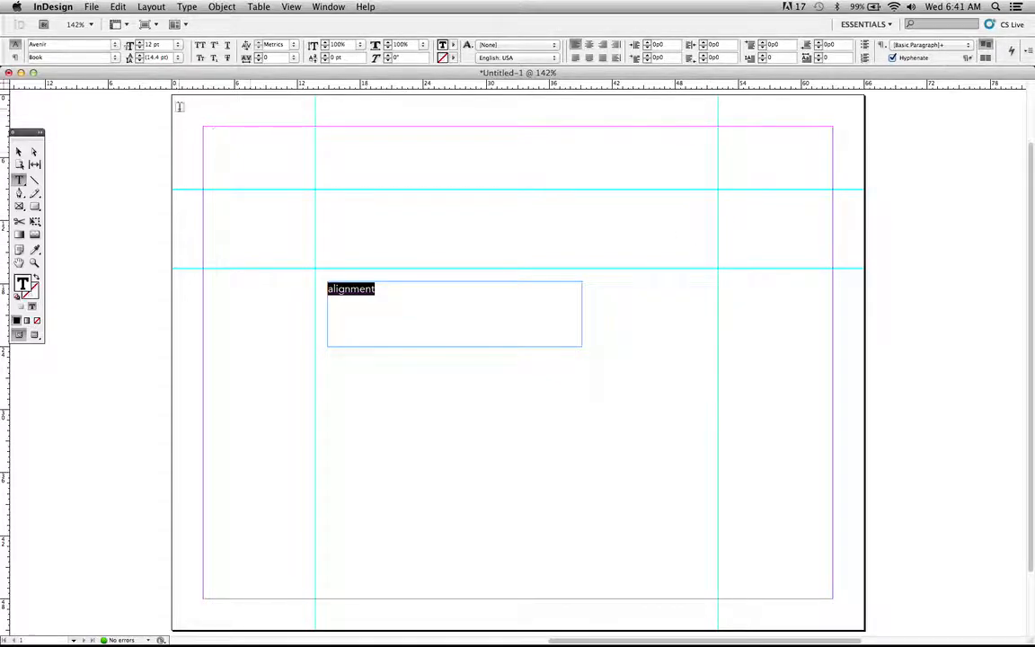
Set the font size of the word "alignment" to 72 pt
{"action": "left_click", "coordinate": [178, 45]}
{"action": "left_click", "coordinate": [178, 45]}
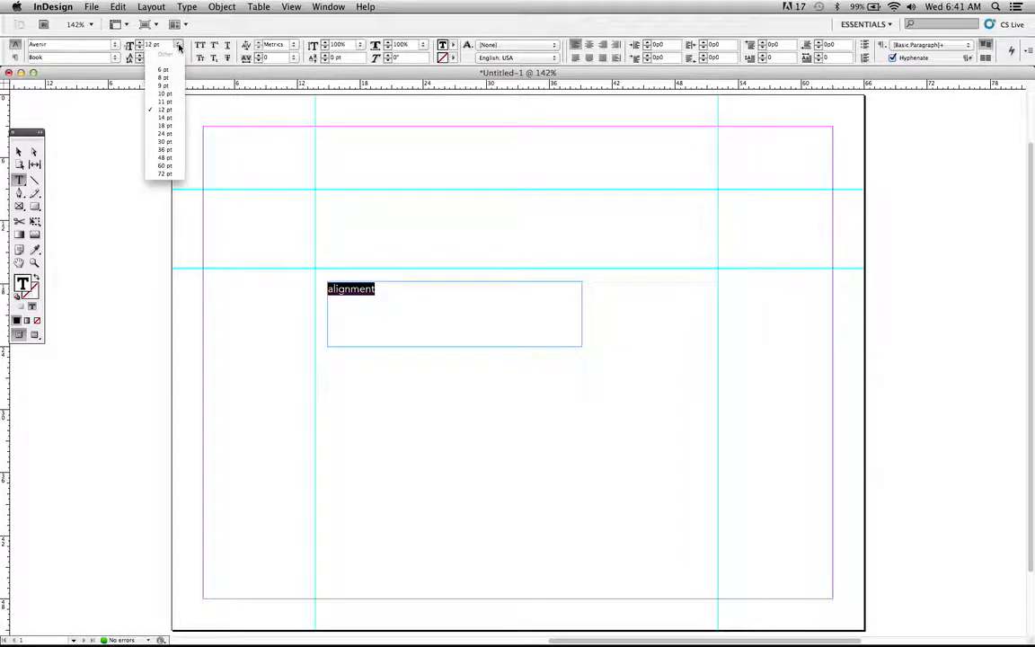
{"action": "left_click", "coordinate": [169, 172]}
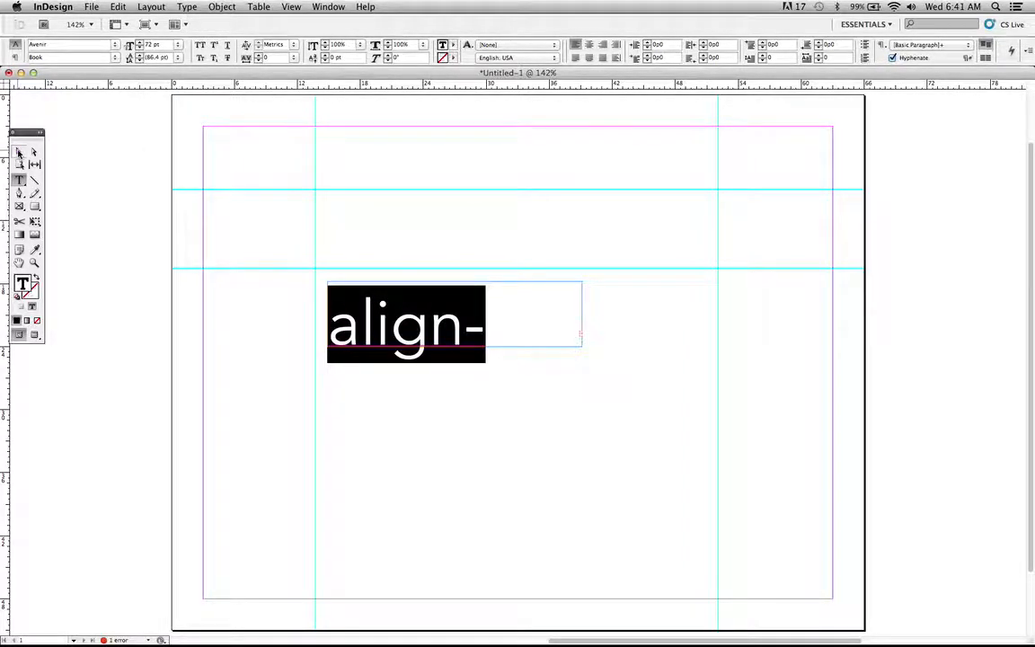
Resize the text frame to about 27p5 wide and 8p2 high so the whole word fits on one line
{"action": "left_click", "coordinate": [18, 152]}
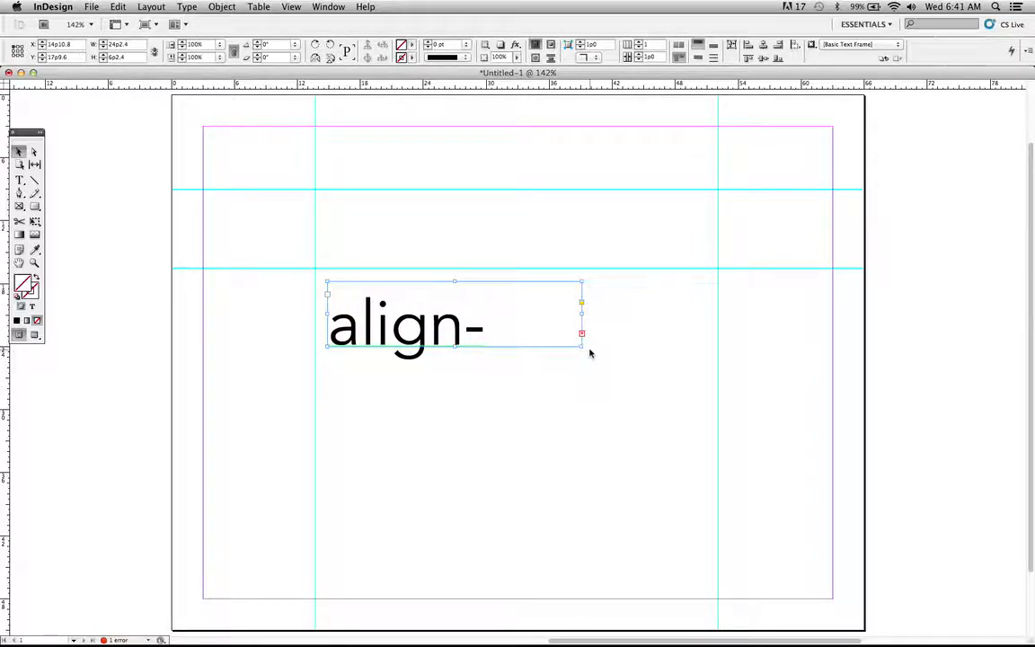
{"action": "left_click_drag", "start_coordinate": [583, 347], "coordinate": [643, 366]}
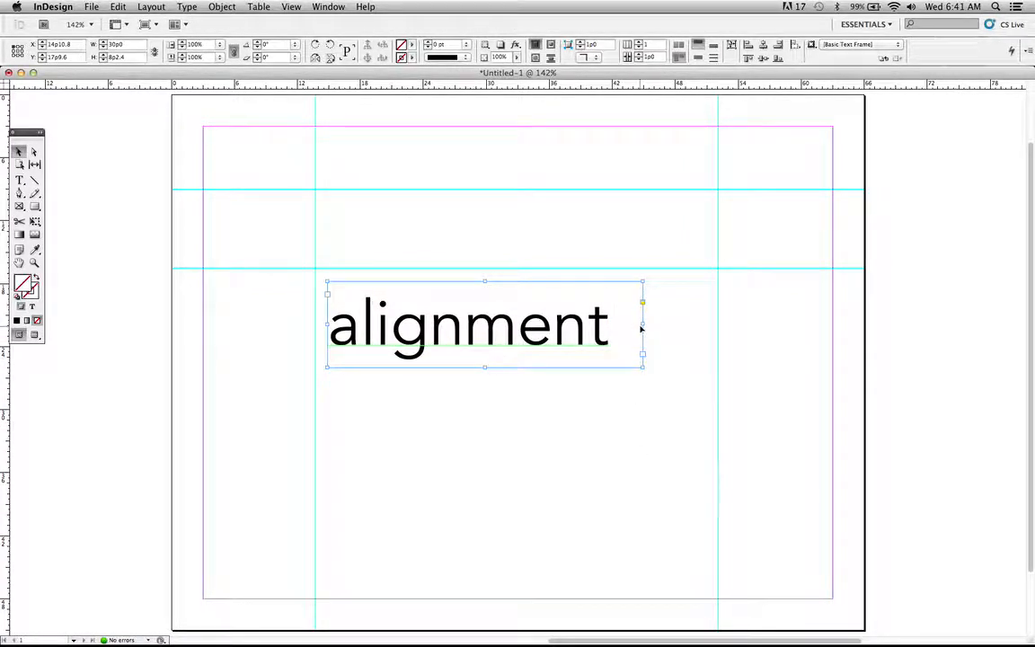
{"action": "left_click_drag", "start_coordinate": [645, 324], "coordinate": [390, 325]}
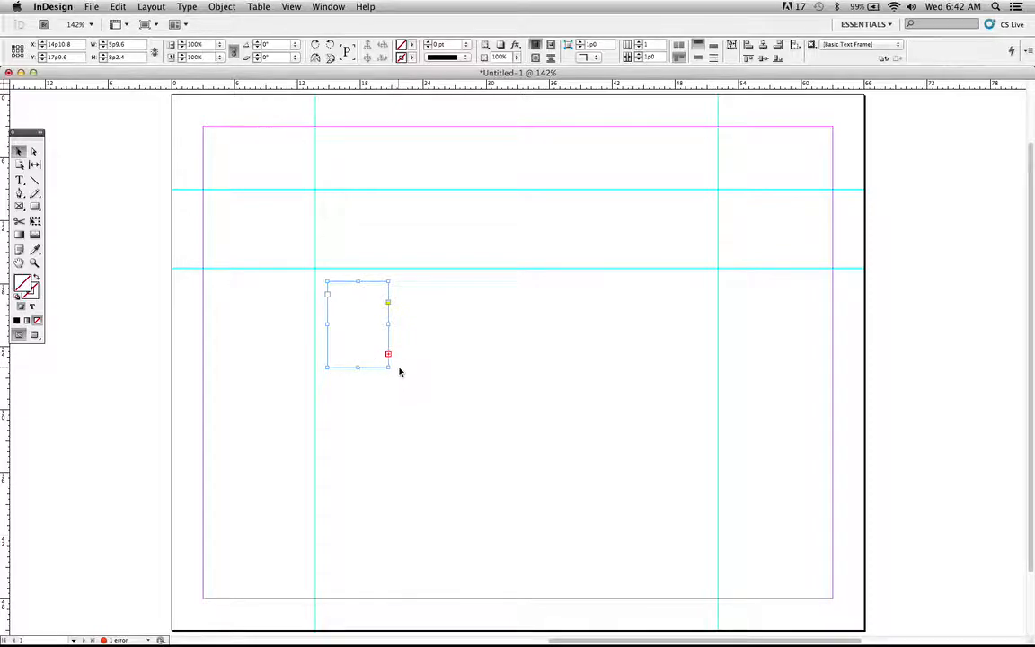
{"action": "left_click_drag", "start_coordinate": [388, 325], "coordinate": [617, 342]}
Try moving the text frame up between the horizontal guides and back down, using the Selection and Direct Selection tools
{"action": "left_click_drag", "start_coordinate": [422, 334], "coordinate": [410, 238]}
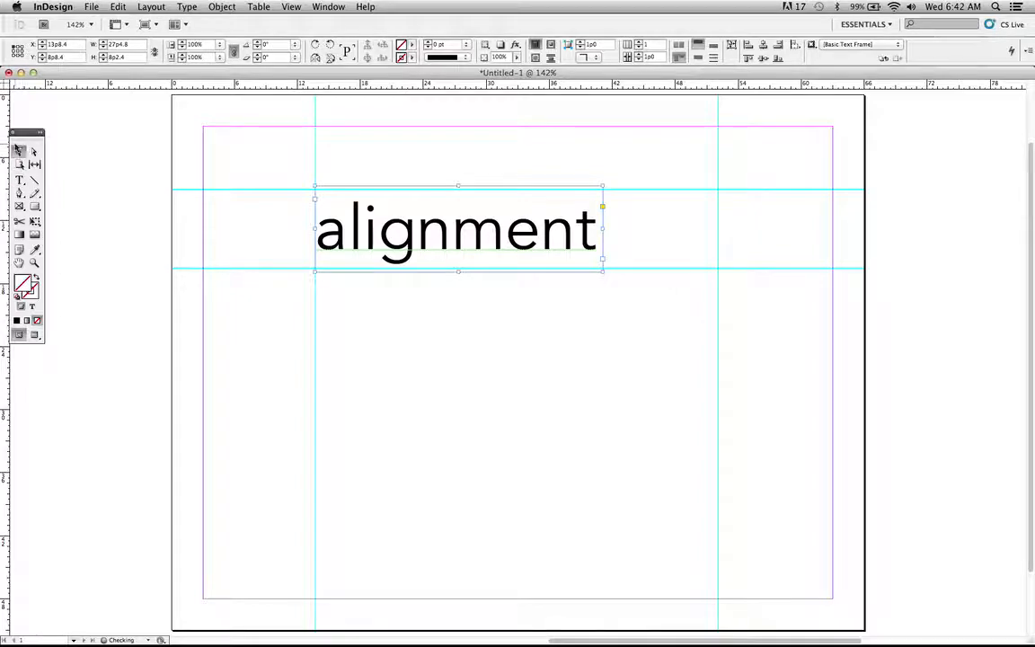
{"action": "left_click_drag", "start_coordinate": [370, 218], "coordinate": [388, 396]}
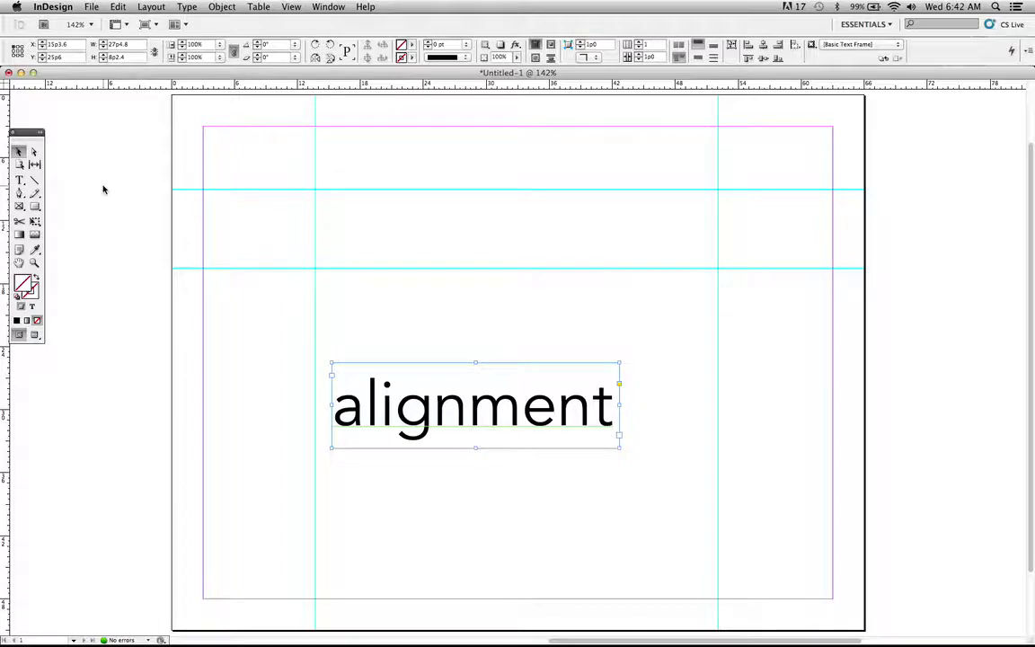
{"action": "left_click", "coordinate": [34, 152]}
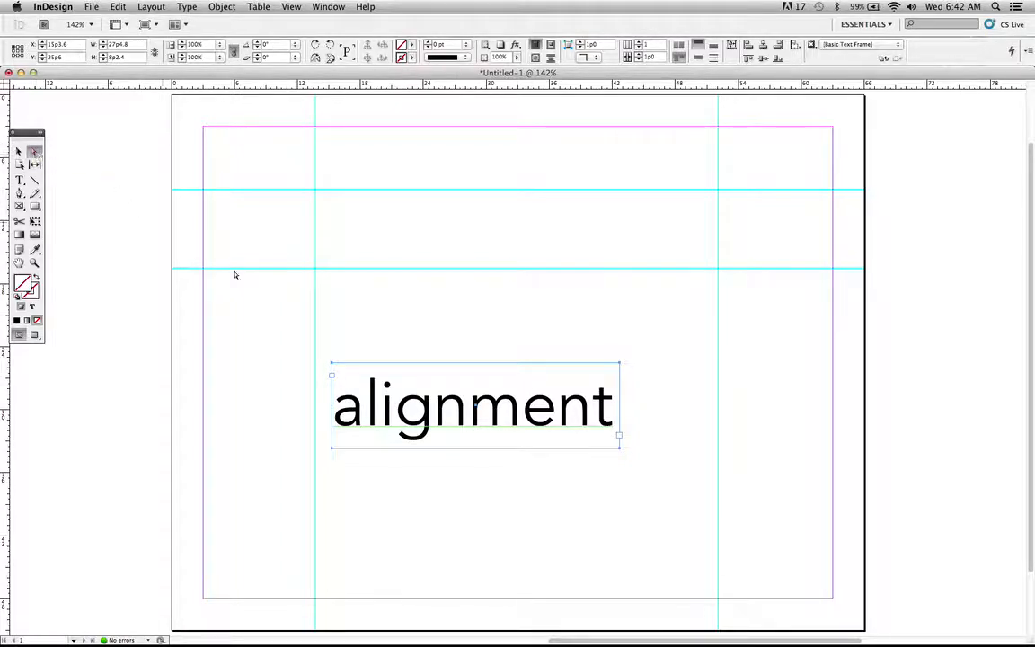
{"action": "left_click_drag", "start_coordinate": [469, 409], "coordinate": [465, 338]}
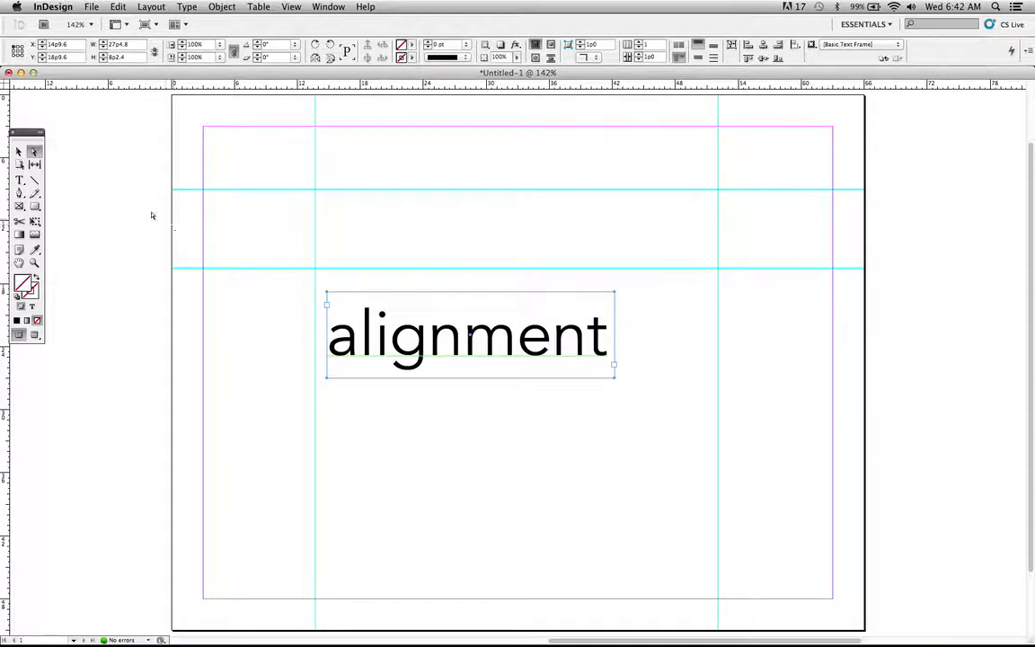
Move the "alignment" text frame with the Selection tool to about X 19p4, Y 20p0, near the page centre
{"action": "left_click", "coordinate": [18, 152]}
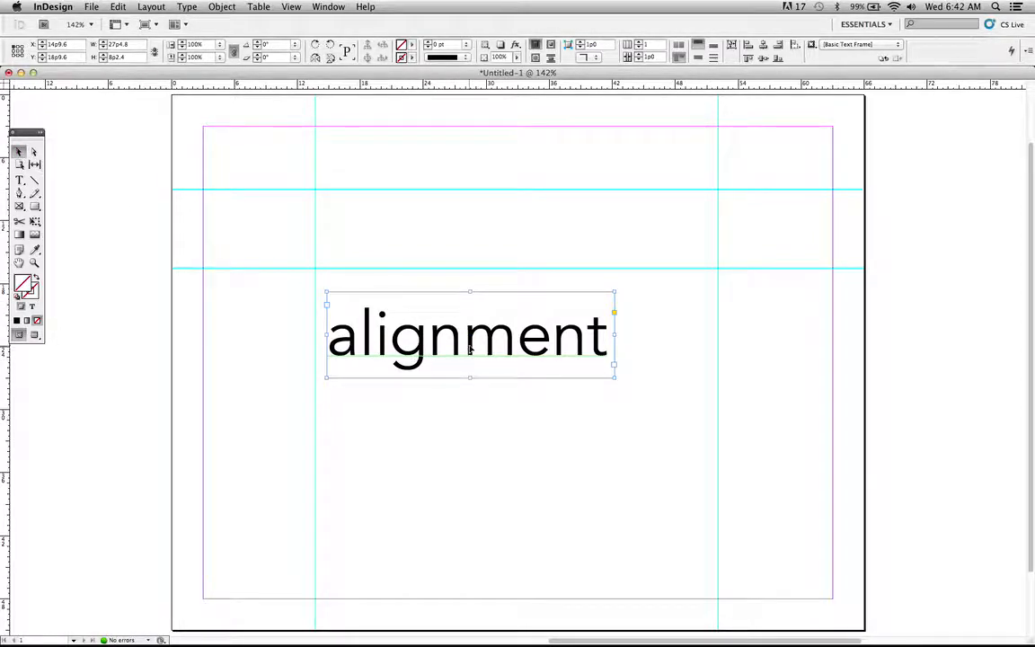
{"action": "left_click", "coordinate": [412, 259]}
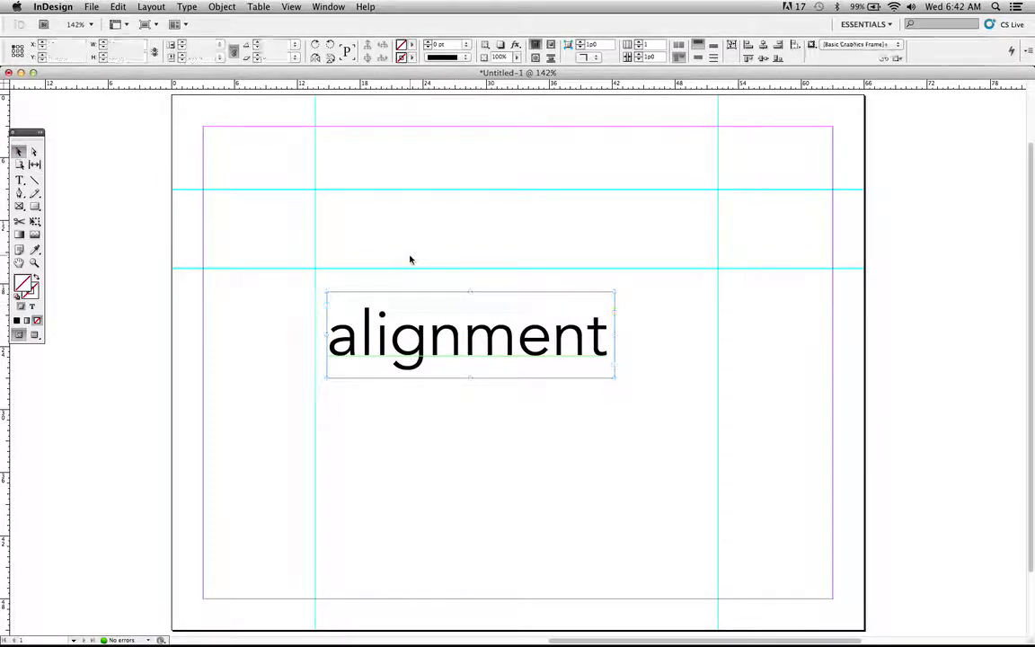
{"action": "left_click", "coordinate": [412, 305]}
{"action": "left_click", "coordinate": [439, 446]}
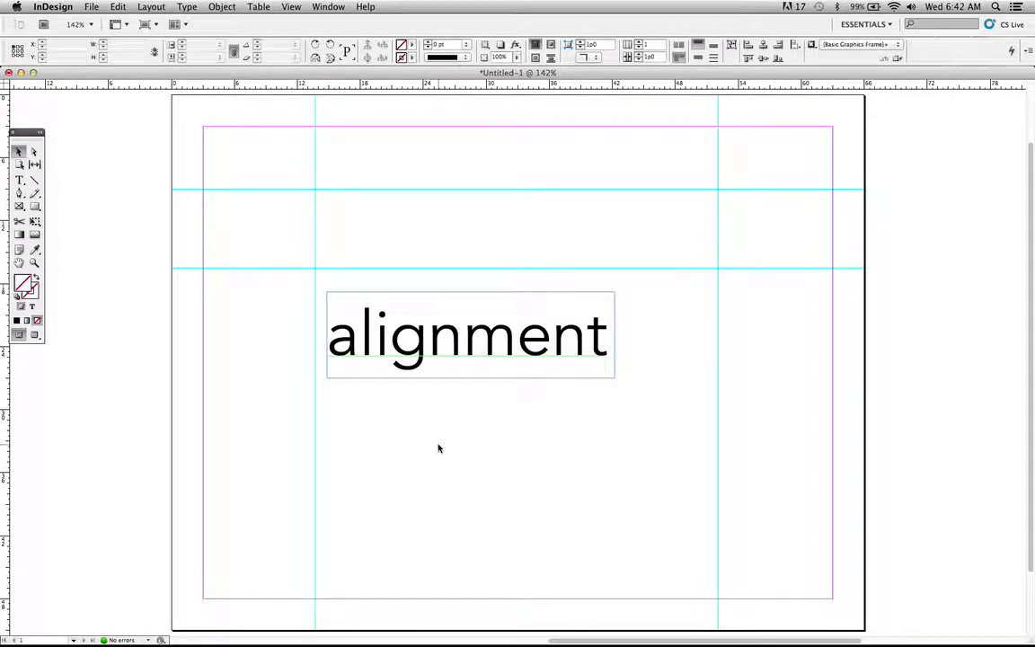
{"action": "left_click", "coordinate": [469, 342]}
{"action": "left_click_drag", "start_coordinate": [469, 342], "coordinate": [519, 356]}
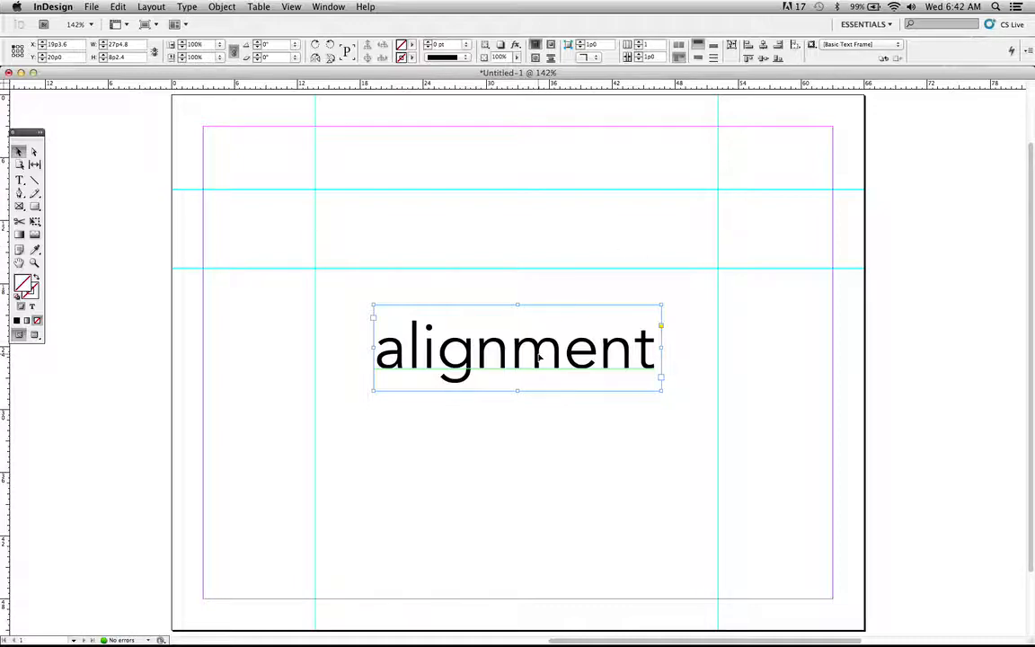
Move the "alignment" text frame up to about X 13p5.4, Y 10p4.8, with the letter "a" flush against the first vertical guide
{"action": "left_click", "coordinate": [423, 537]}
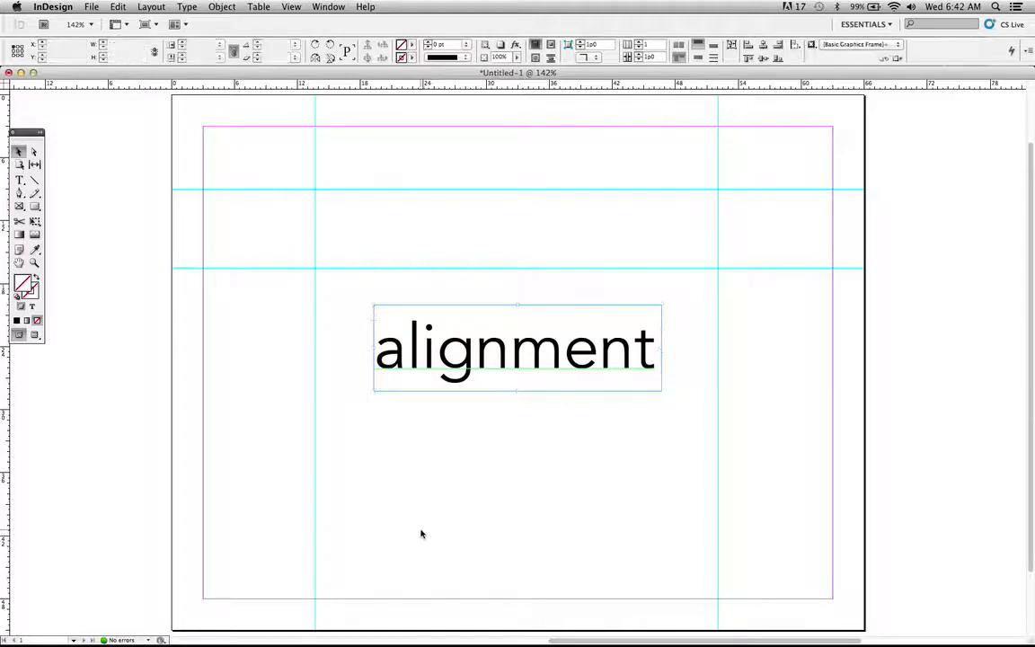
{"action": "left_click", "coordinate": [429, 392]}
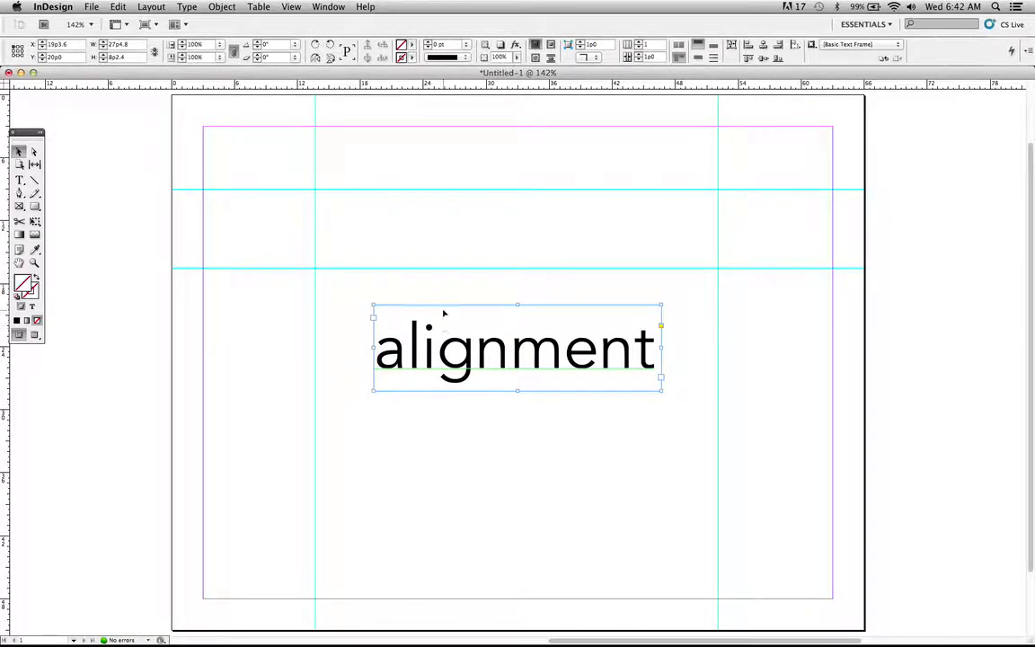
{"action": "left_click_drag", "start_coordinate": [447, 307], "coordinate": [389, 207]}
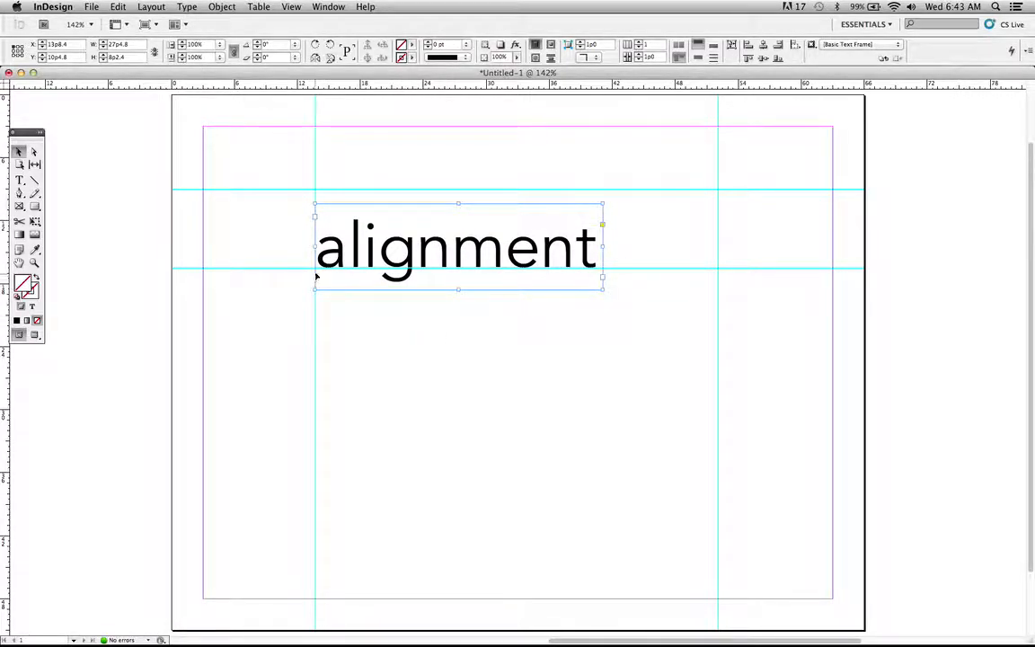
{"action": "key", "text": "Left"}
{"action": "key", "text": "Left"}
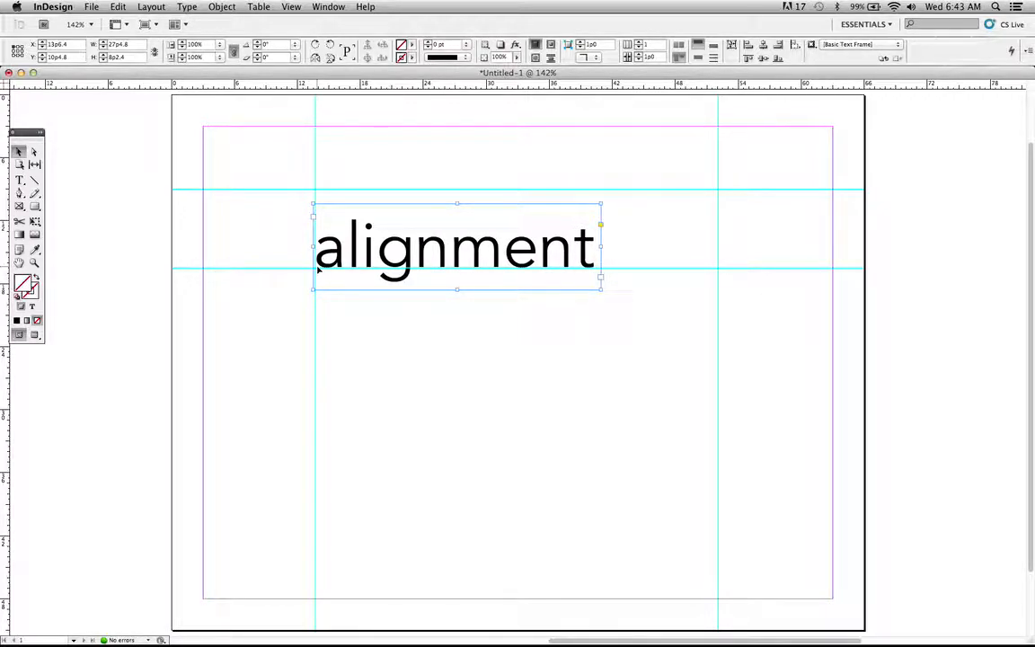
{"action": "key", "text": "Left"}
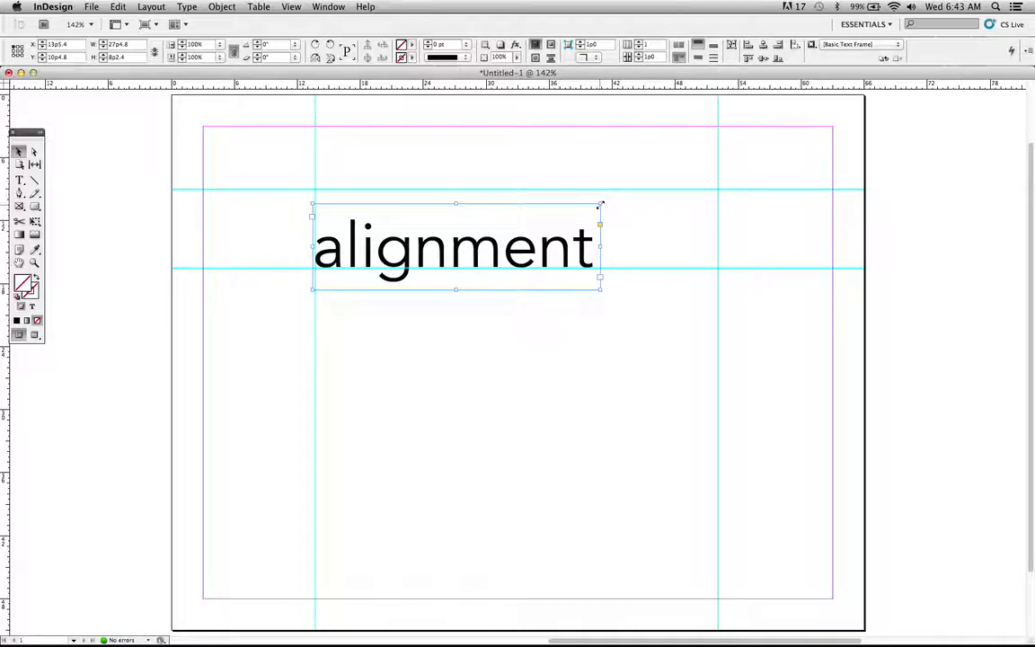
Scale the text frame and its text proportionally to about 39p5 wide, and nudge it down so the baseline rests on the lower horizontal guide
{"action": "left_click_drag", "start_coordinate": [601, 205], "coordinate": [676, 169]}
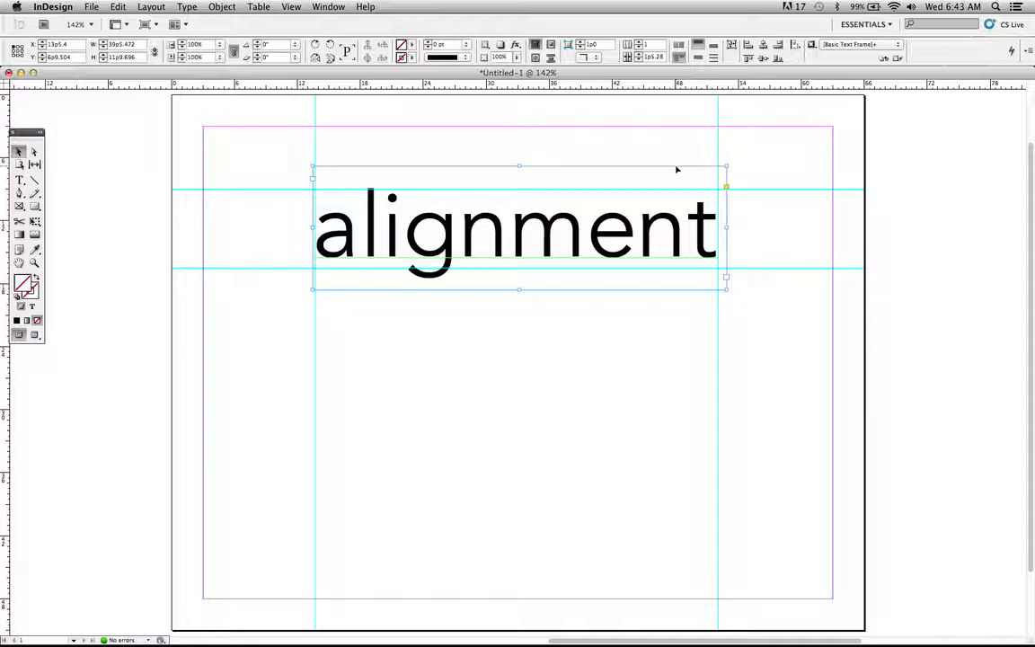
{"action": "key", "text": "Down"}
{"action": "key", "text": "Down"}
{"action": "key", "text": "Down"}
{"action": "key", "text": "Down"}
{"action": "key", "text": "Down"}
{"action": "key", "text": "Down"}
{"action": "key", "text": "Down"}
{"action": "key", "text": "Down"}
{"action": "key", "text": "Down"}
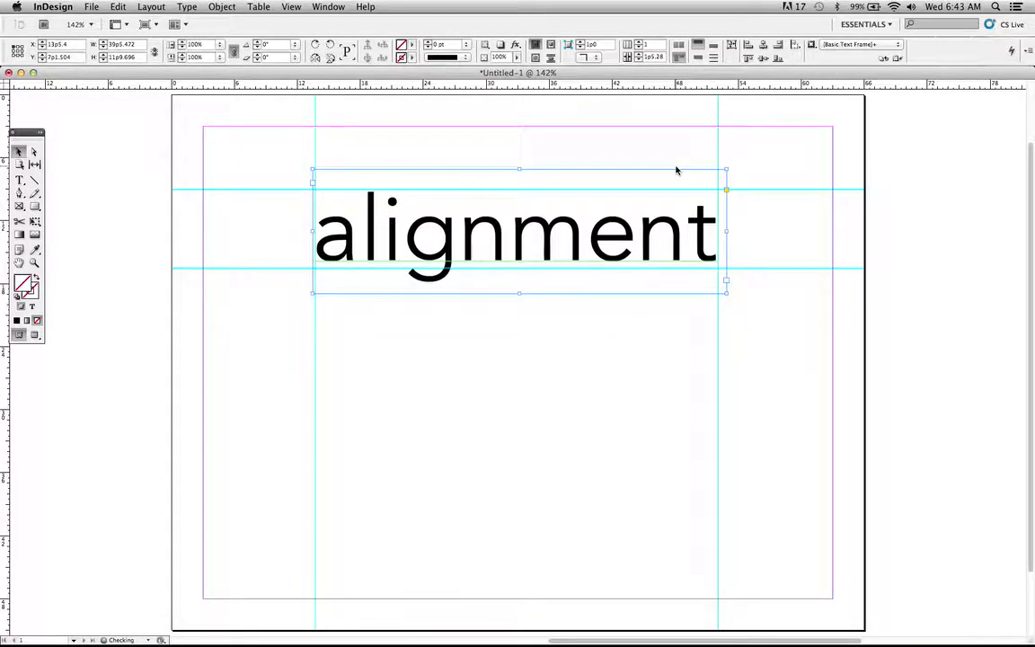
{"action": "key", "text": "Down"}
{"action": "key", "text": "Down"}
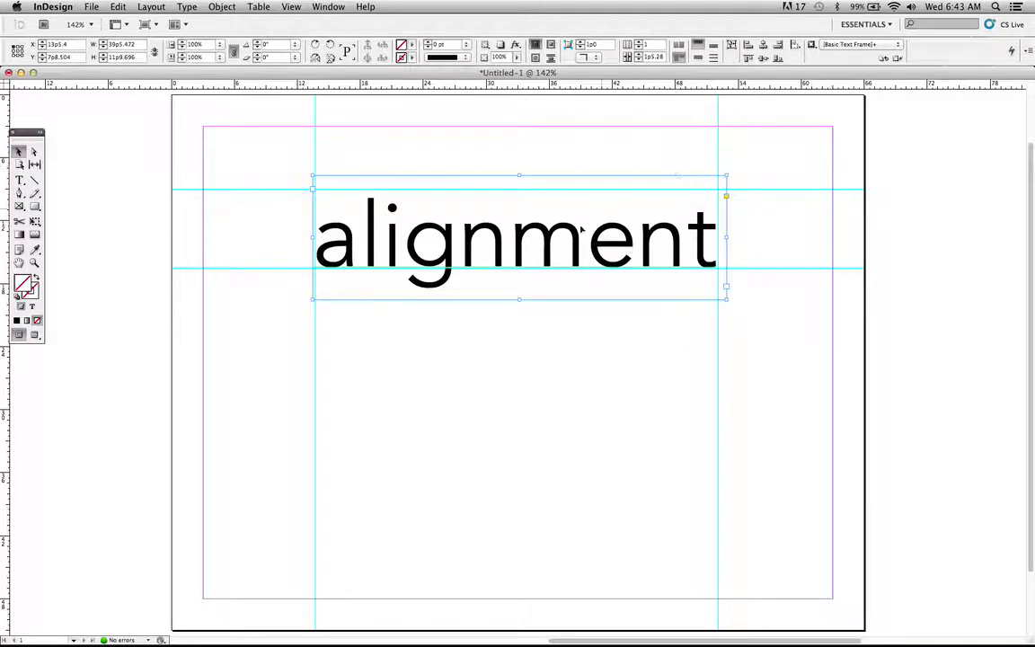
{"action": "left_click", "coordinate": [476, 491]}
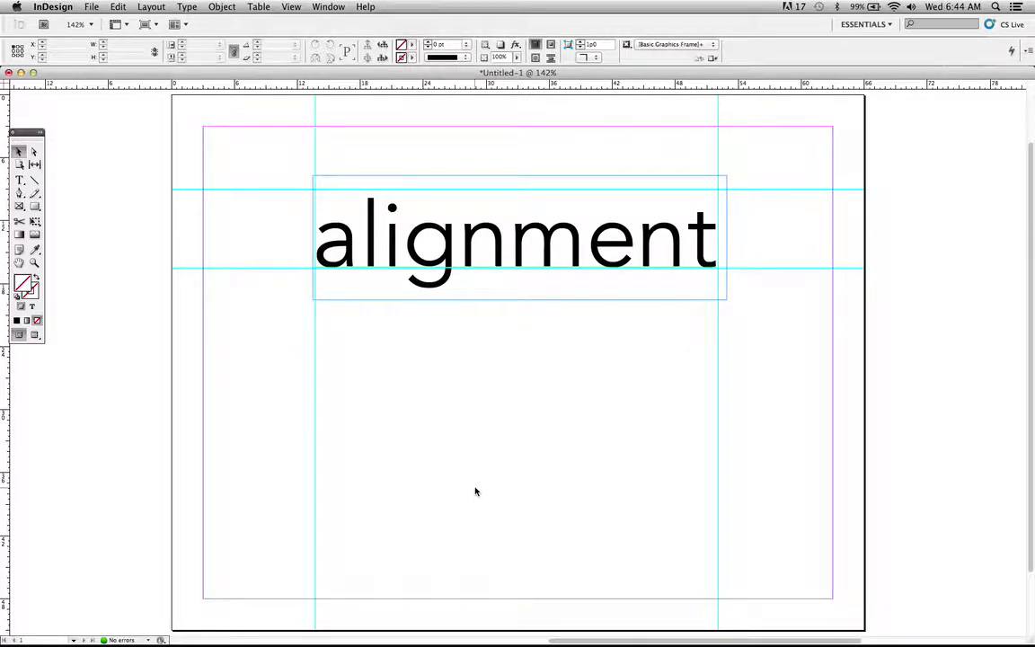
{"action": "key", "text": "super+Tab"}
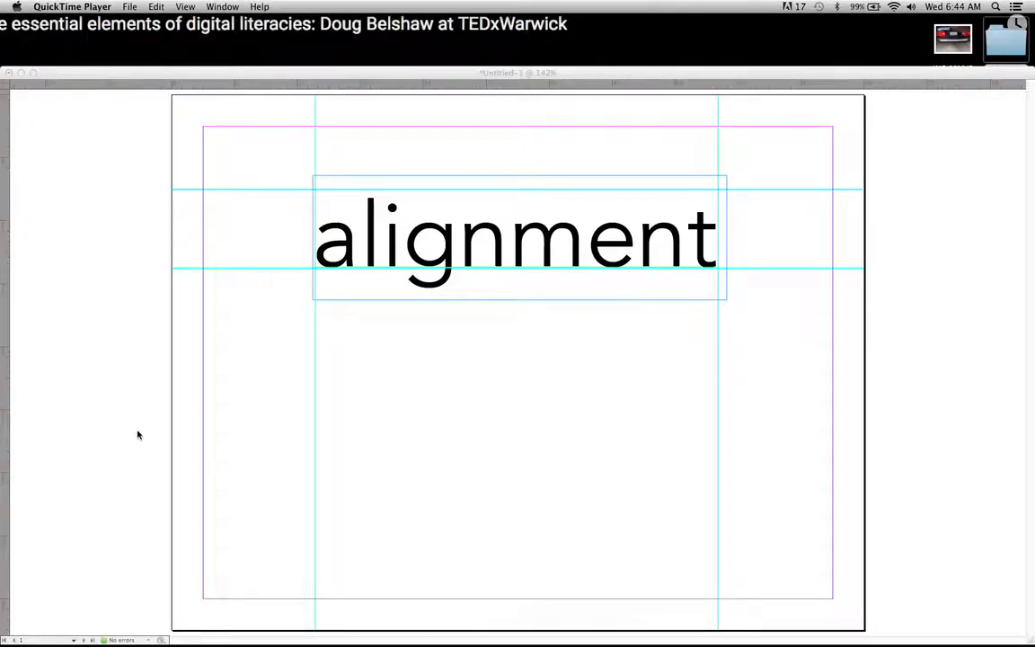
{"action": "key", "text": "super+Tab"}
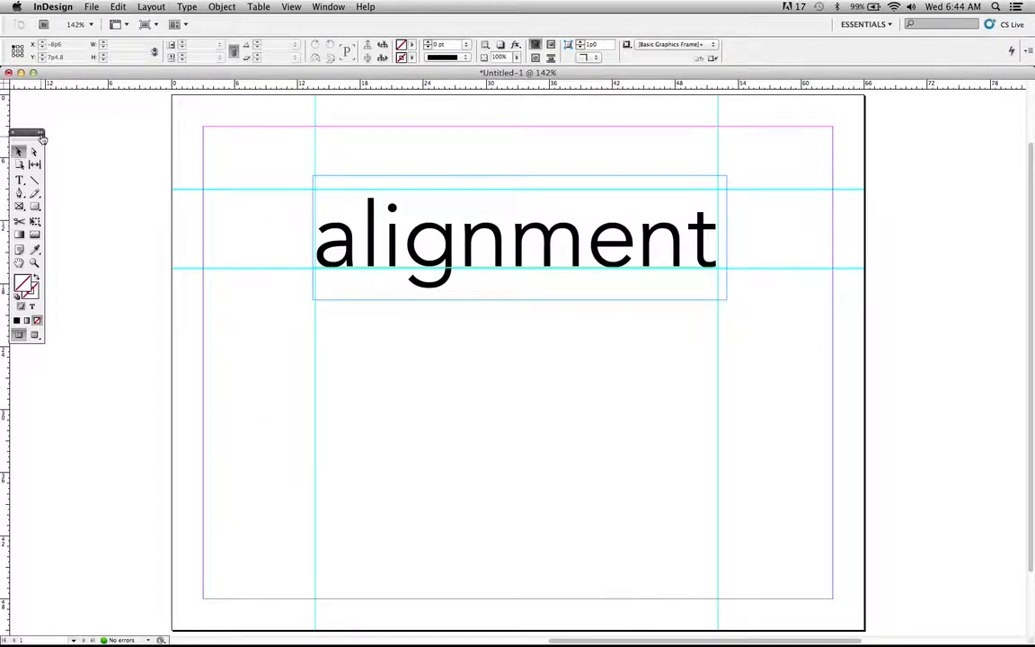
Move the Tools panel up beside the page and cycle its layout through single column and single row back to two columns
{"action": "left_click", "coordinate": [40, 133]}
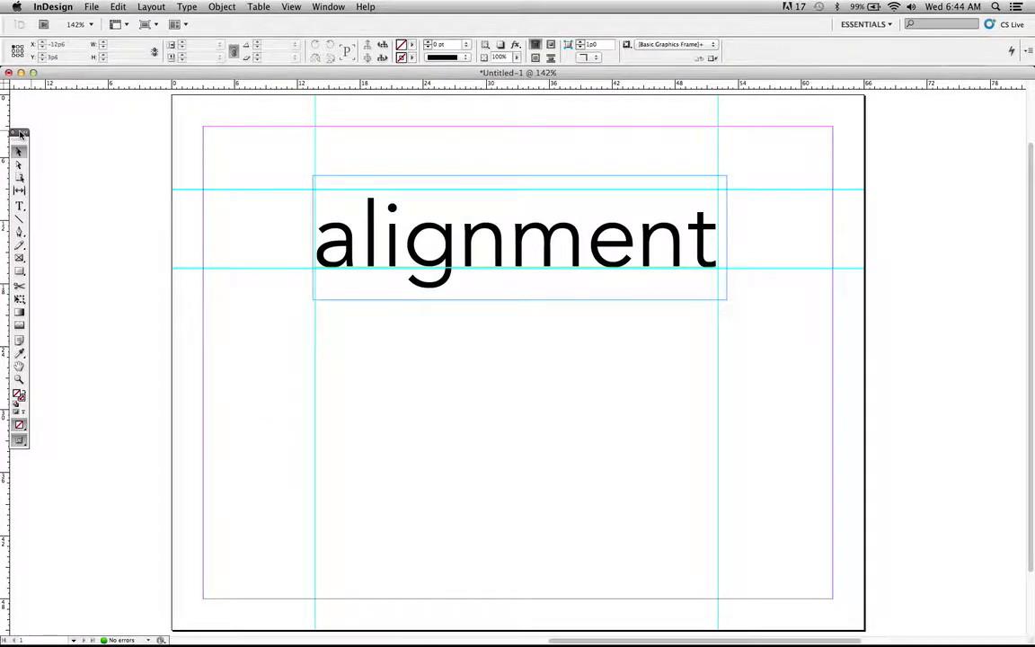
{"action": "left_click_drag", "start_coordinate": [21, 134], "coordinate": [43, 98]}
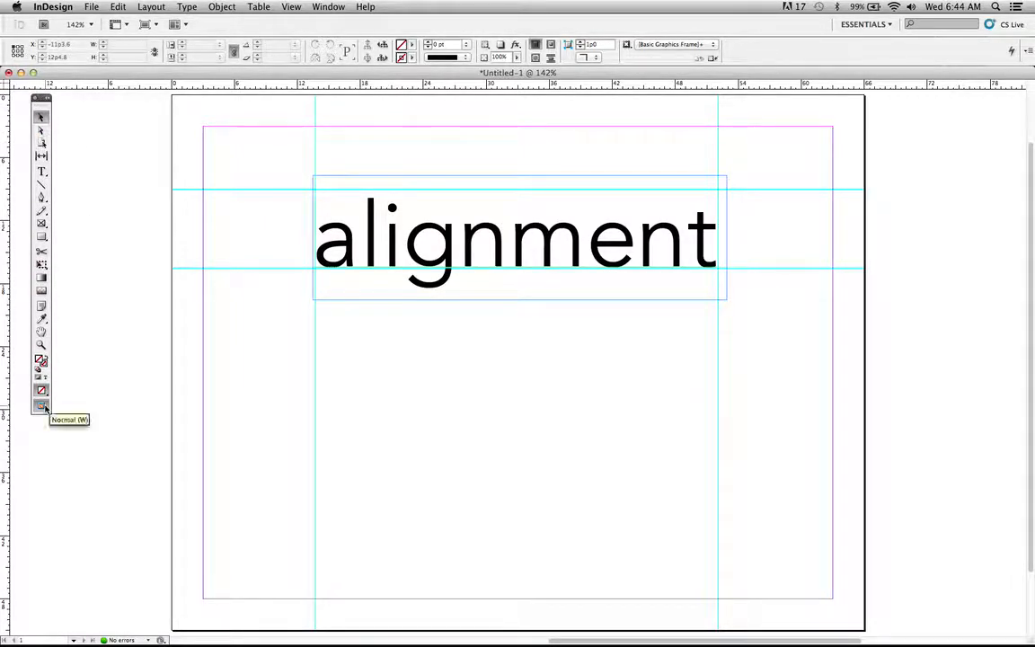
{"action": "left_click", "coordinate": [47, 98]}
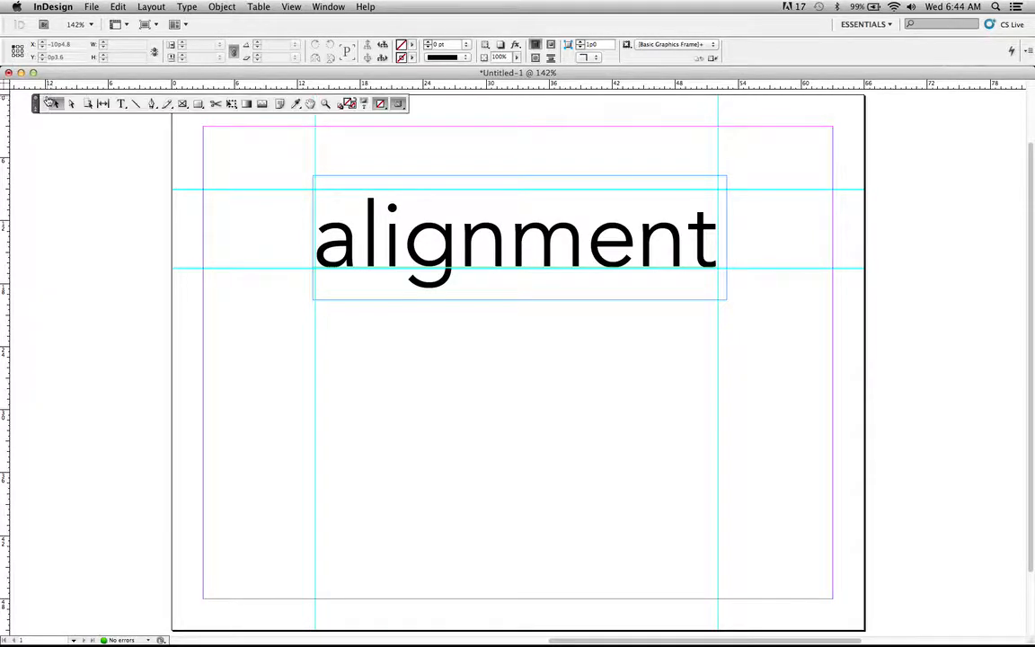
{"action": "left_click", "coordinate": [36, 98]}
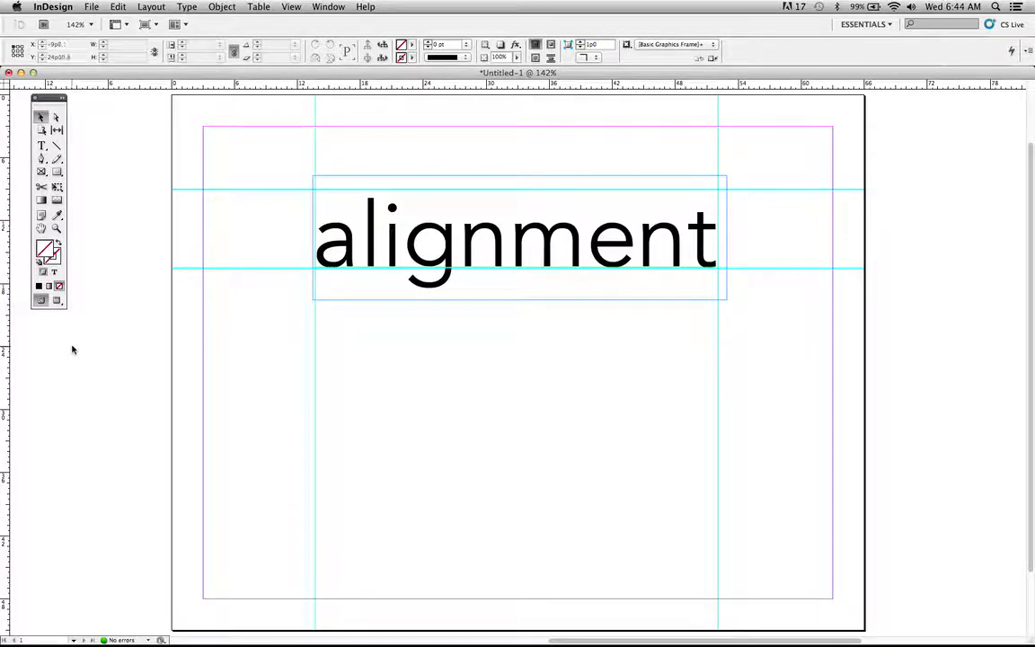
Preview the page without guides and frame edges, and return to Normal view
{"action": "left_click", "coordinate": [58, 300]}
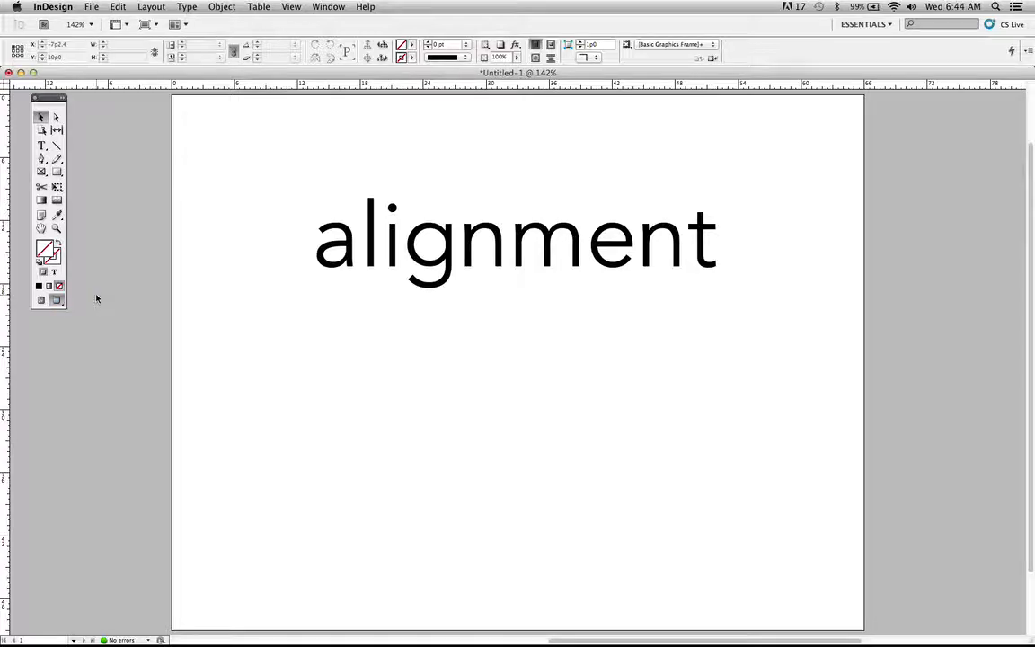
{"action": "left_click", "coordinate": [41, 301]}
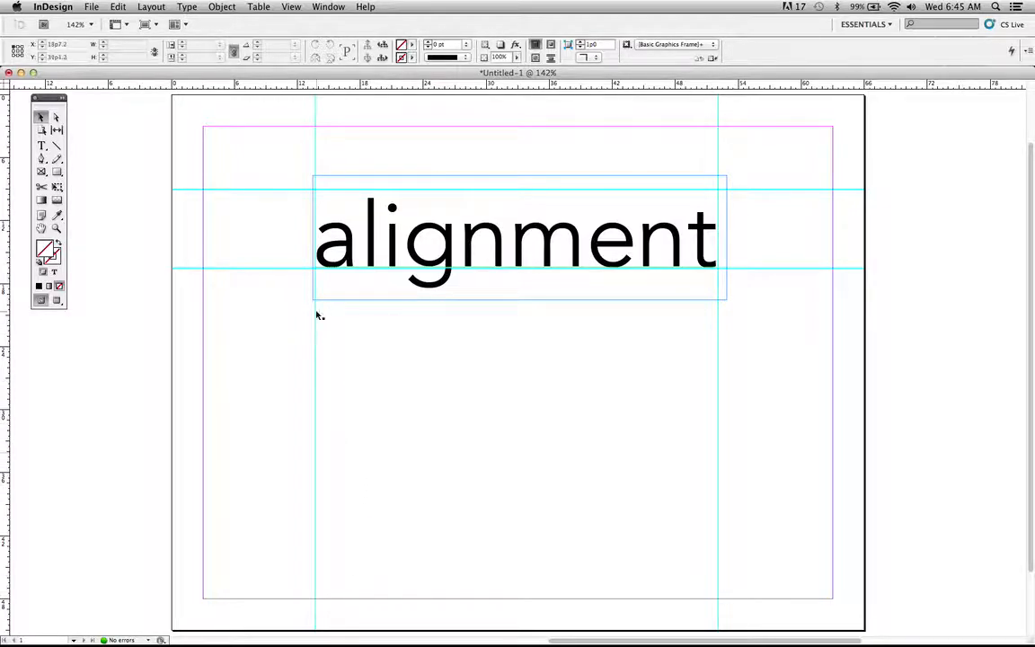
Load bluedog.jpg from the Desktop's Alignment folder for placing on the page
{"action": "left_click", "coordinate": [90, 7]}
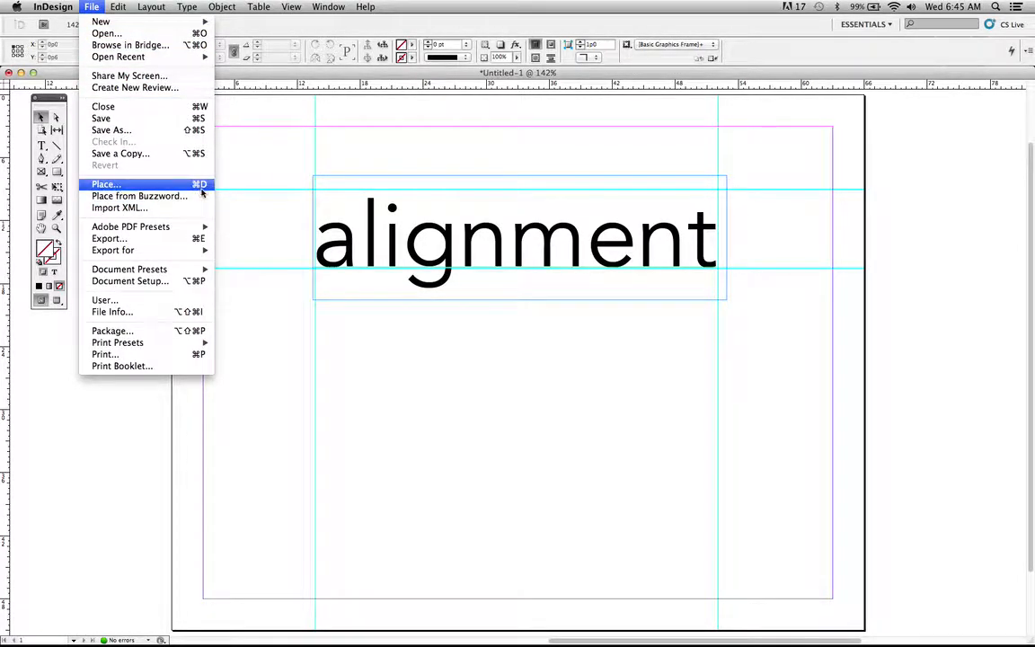
{"action": "left_click", "coordinate": [419, 440]}
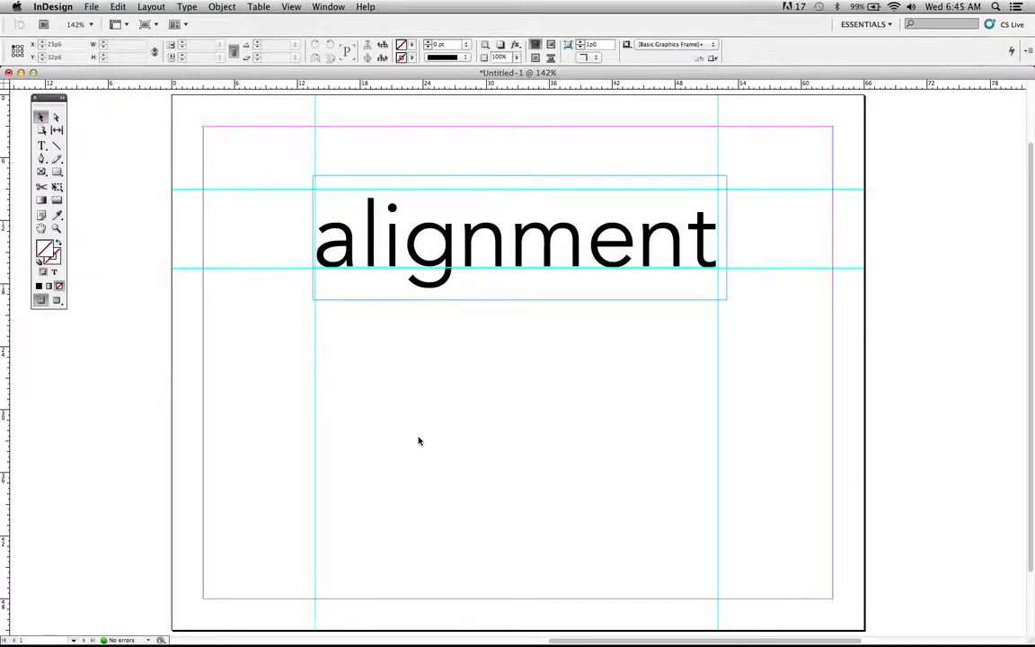
{"action": "key", "text": "super+d"}
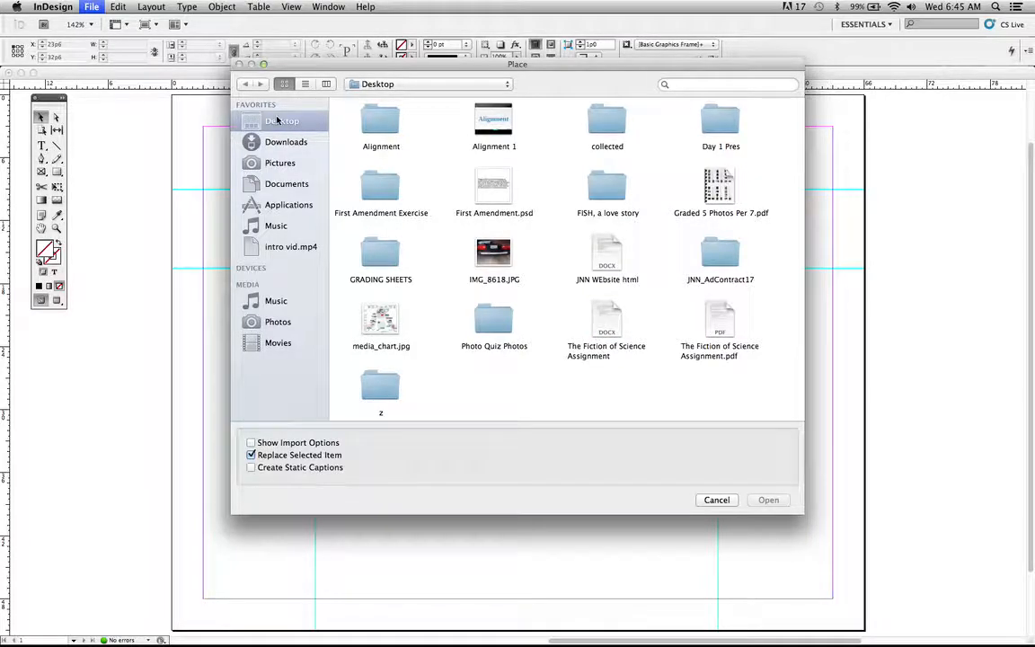
{"action": "left_click", "coordinate": [382, 131]}
{"action": "double_click", "coordinate": [382, 131]}
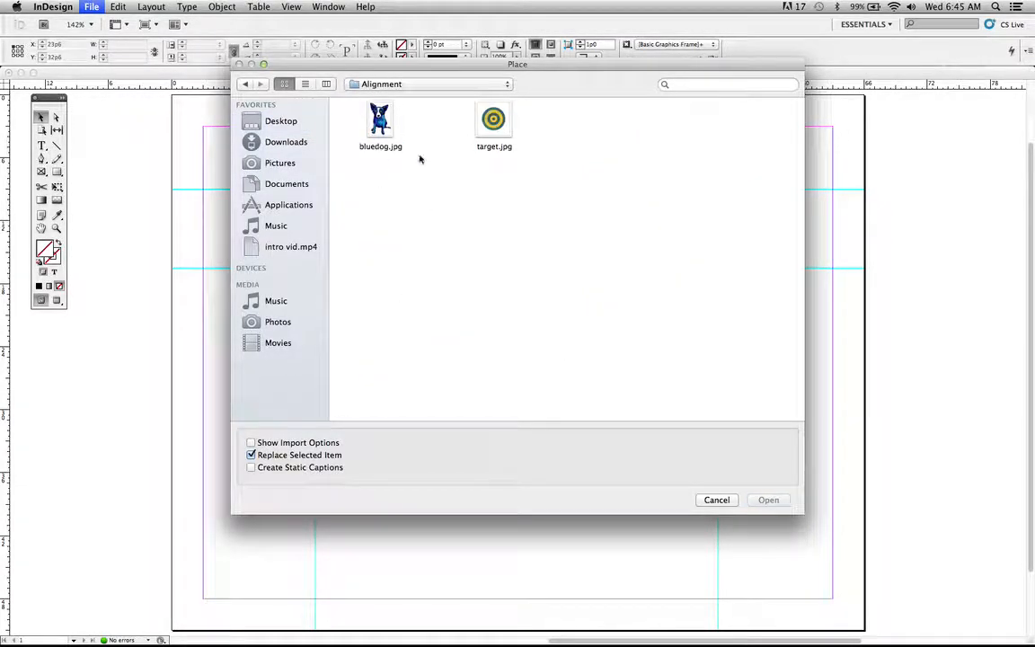
{"action": "left_click", "coordinate": [381, 123]}
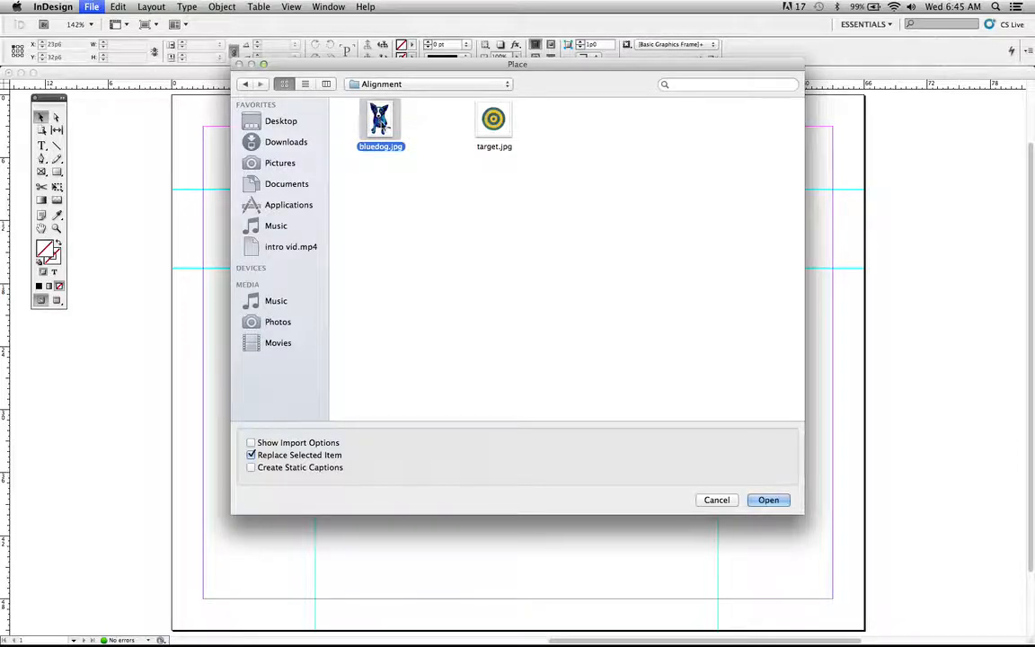
{"action": "left_click", "coordinate": [769, 501]}
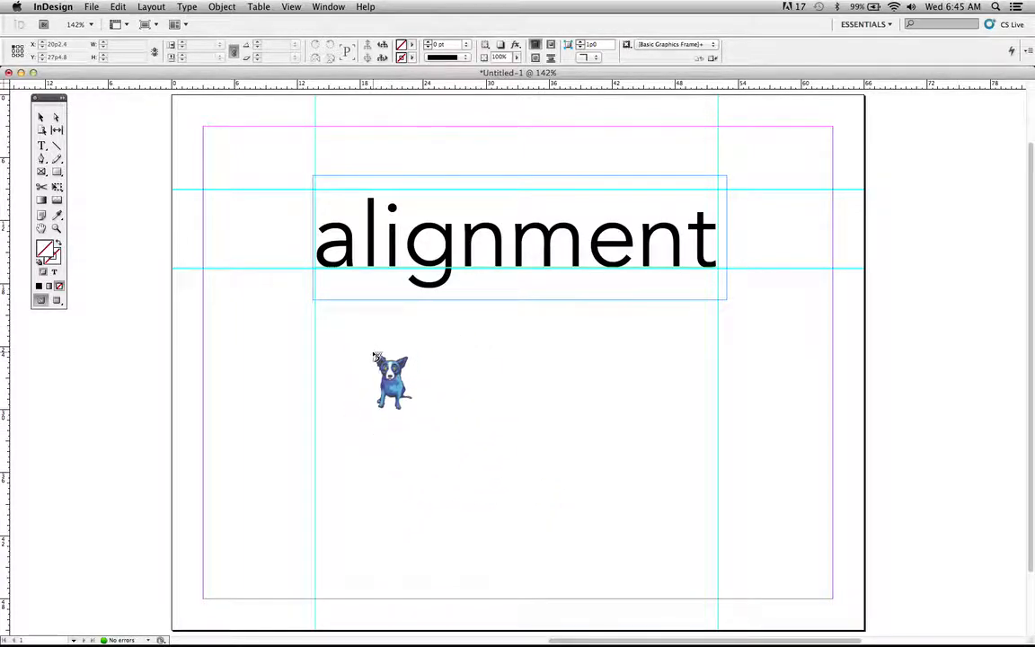
Try placing the blue dog image at full size below the word, and undo the placement
{"action": "left_click", "coordinate": [334, 346]}
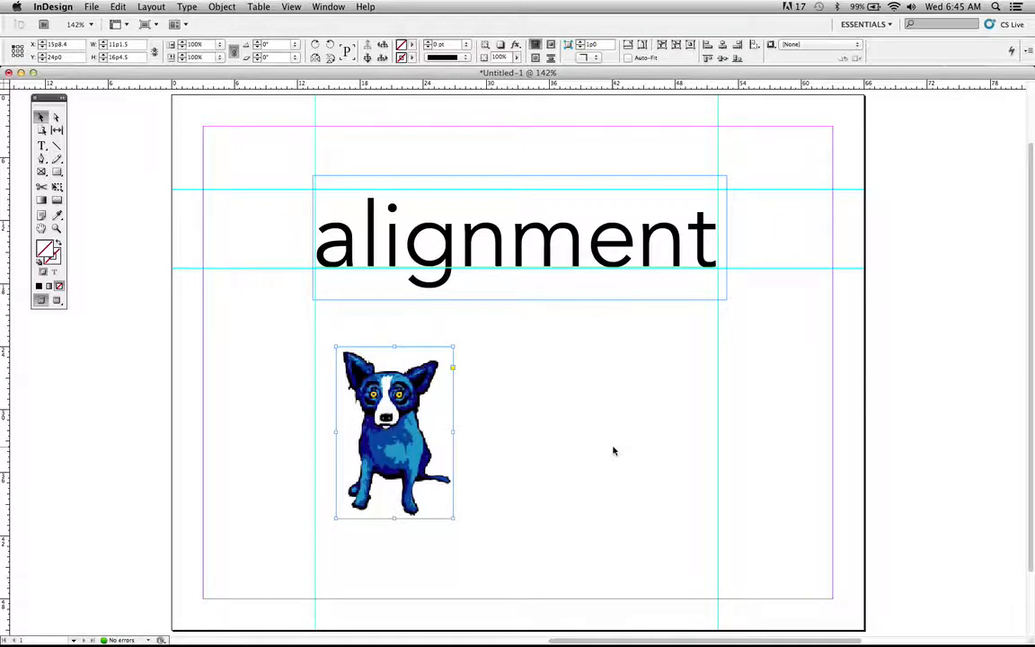
{"action": "key", "text": "super+z"}
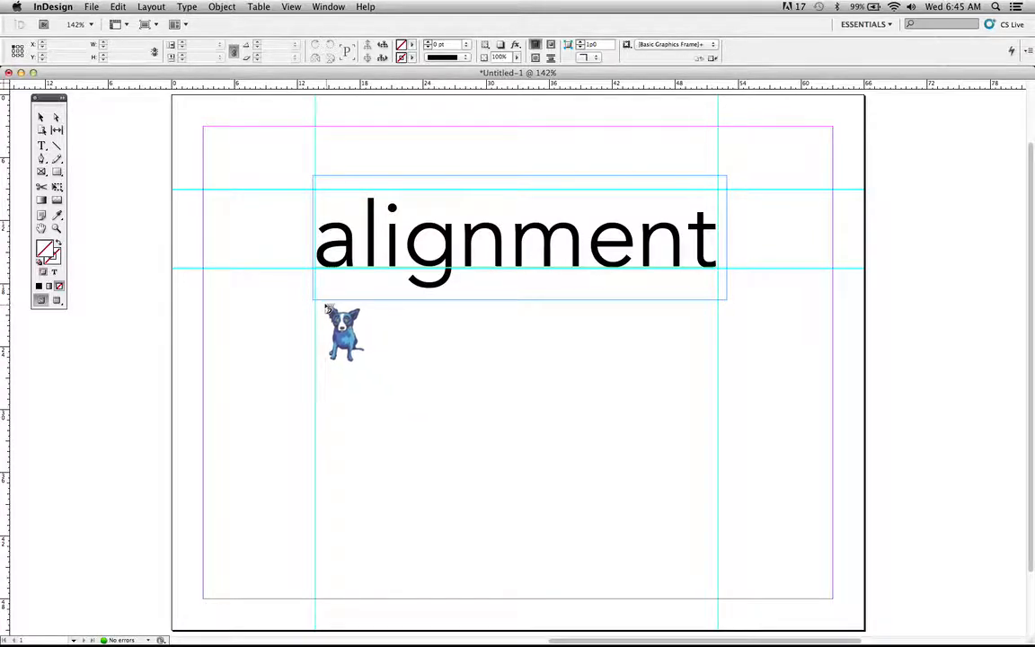
Place the blue dog image about 7p0 wide and 10p4 high at the first vertical guide, directly below the text frame, and deselect it
{"action": "left_click", "coordinate": [319, 307]}
{"action": "left_click_drag", "start_coordinate": [317, 303], "coordinate": [396, 412]}
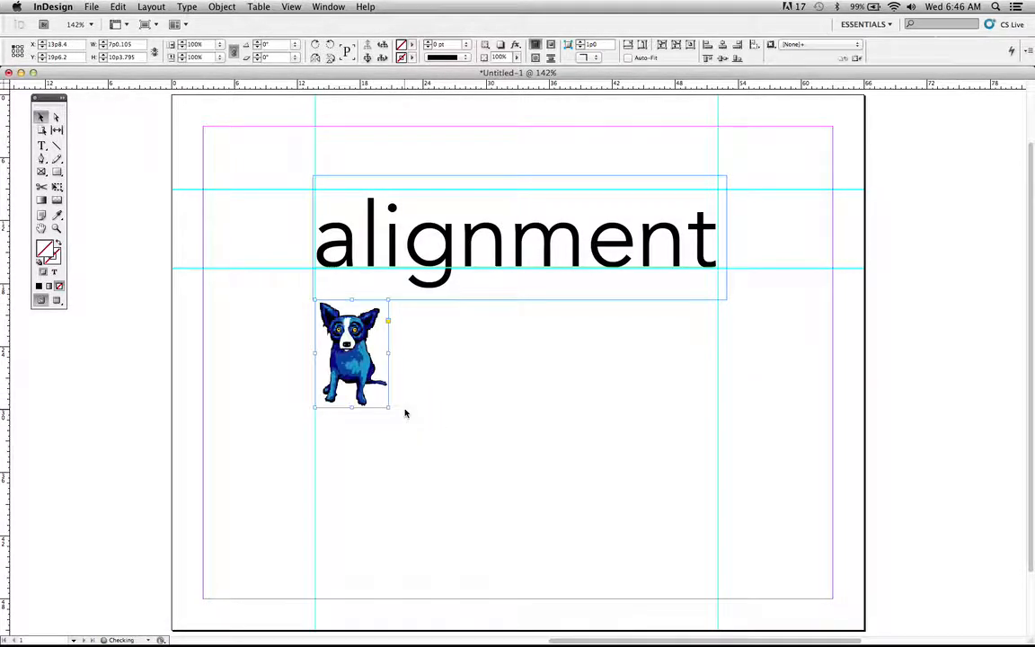
{"action": "left_click", "coordinate": [465, 501]}
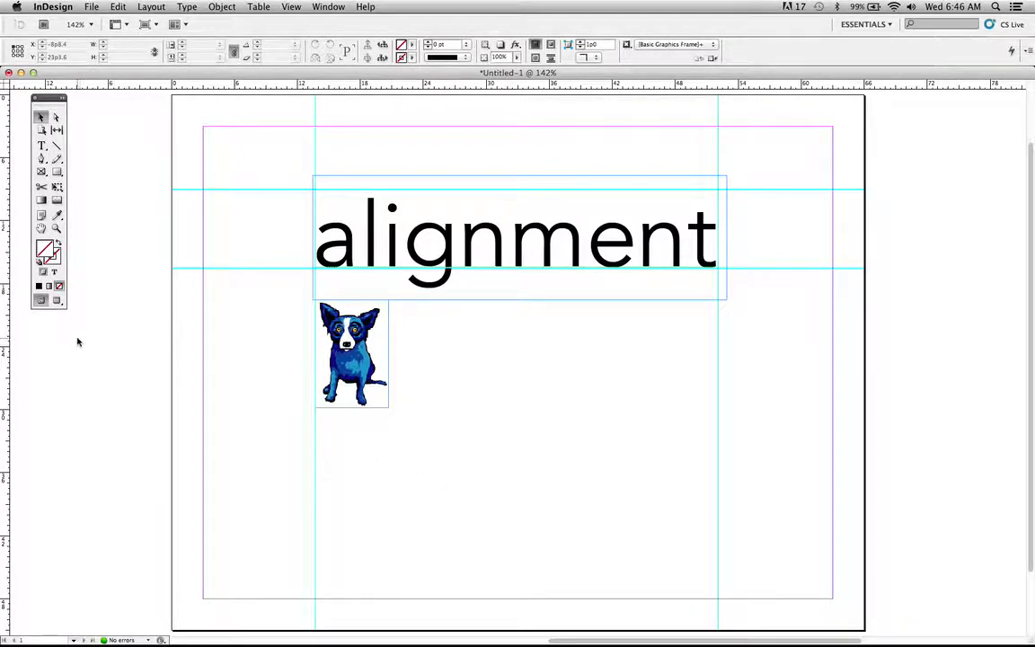
Check the word and the dog image in Preview mode, and switch back to Normal view
{"action": "left_click", "coordinate": [57, 302]}
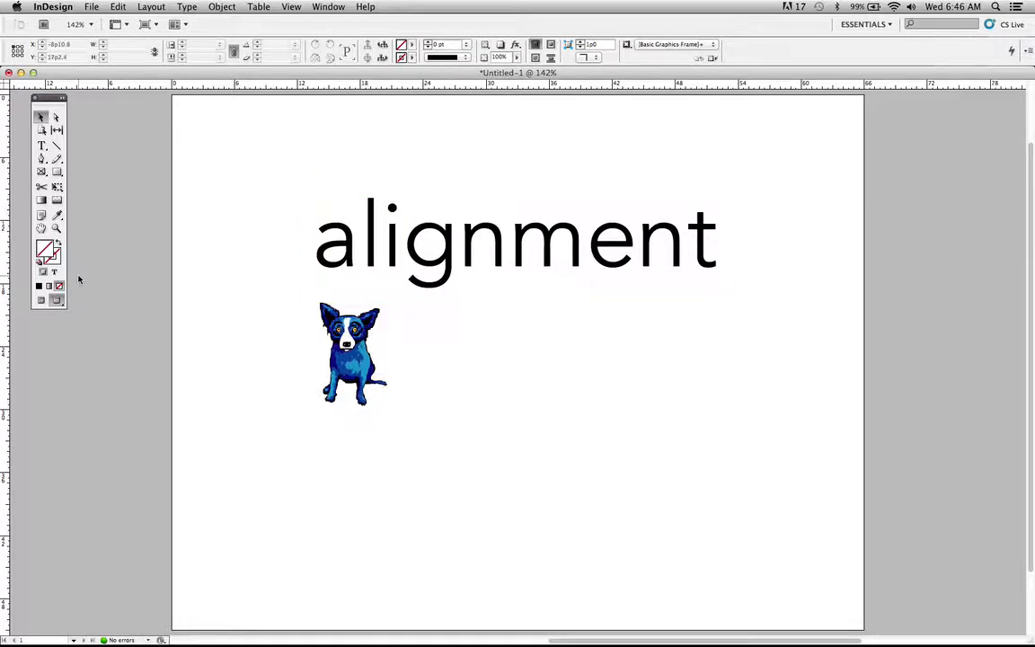
{"action": "left_click", "coordinate": [40, 301]}
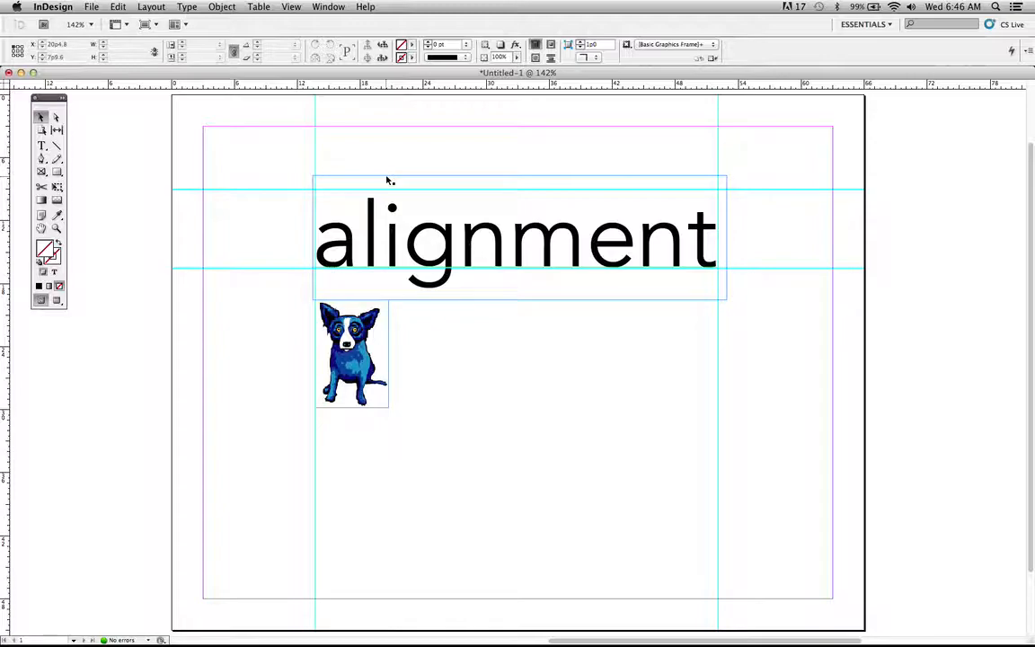
Move the text frame up to about X 13p8.4, Y 3p7.2, and reposition the horizontal guides to its baseline and to Y 5p6
{"action": "left_click_drag", "start_coordinate": [387, 178], "coordinate": [388, 137]}
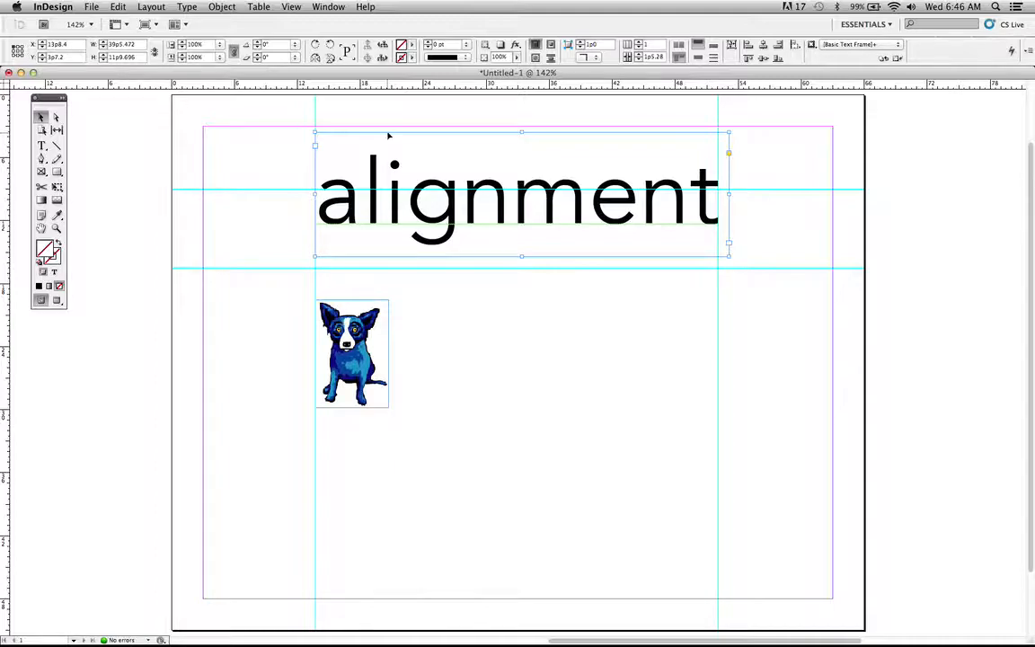
{"action": "left_click_drag", "start_coordinate": [764, 268], "coordinate": [769, 153]}
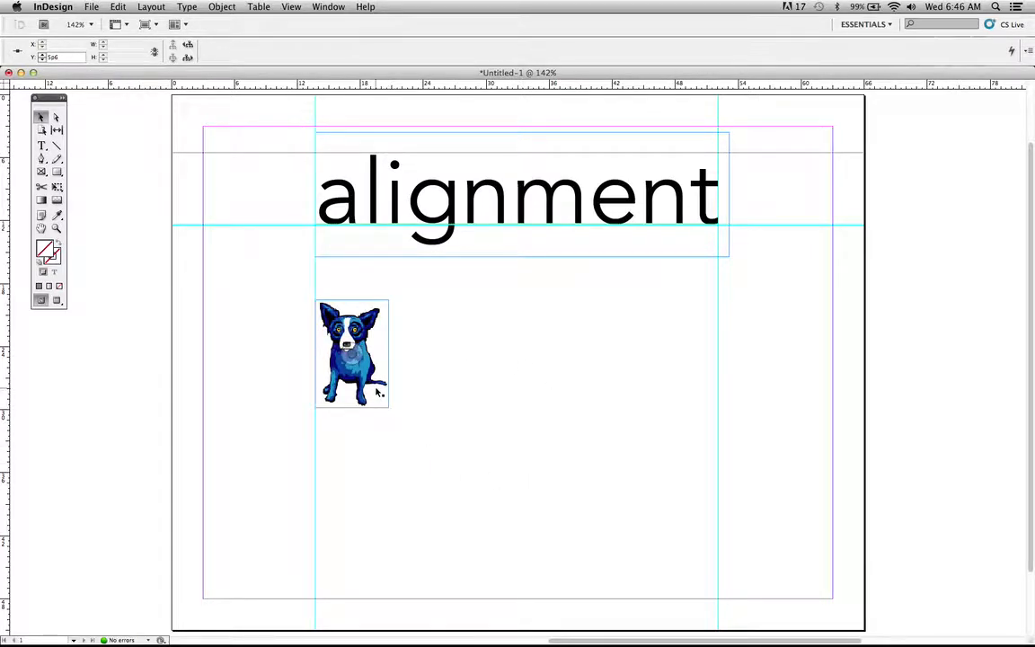
Nudge the blue dog image up along the vertical guide to Y 14p7.2, just beneath the word "alignment"
{"action": "left_click", "coordinate": [378, 391]}
{"action": "key", "text": "Up"}
{"action": "key", "text": "Up"}
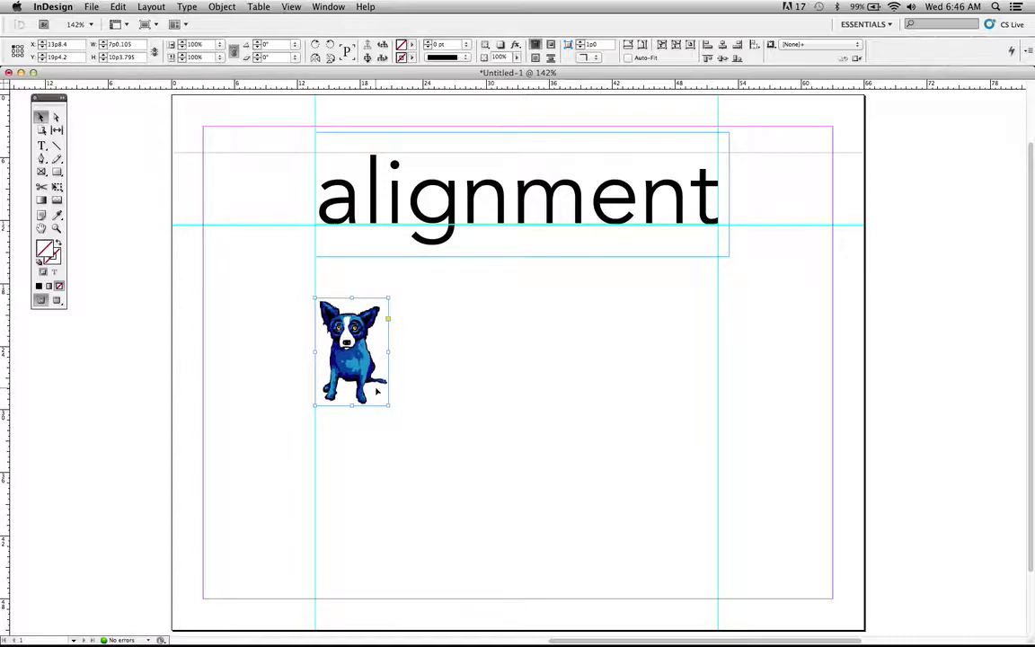
{"action": "key", "text": "Up"}
{"action": "key", "text": "Up"}
{"action": "key", "text": "Up"}
{"action": "key", "text": "Up"}
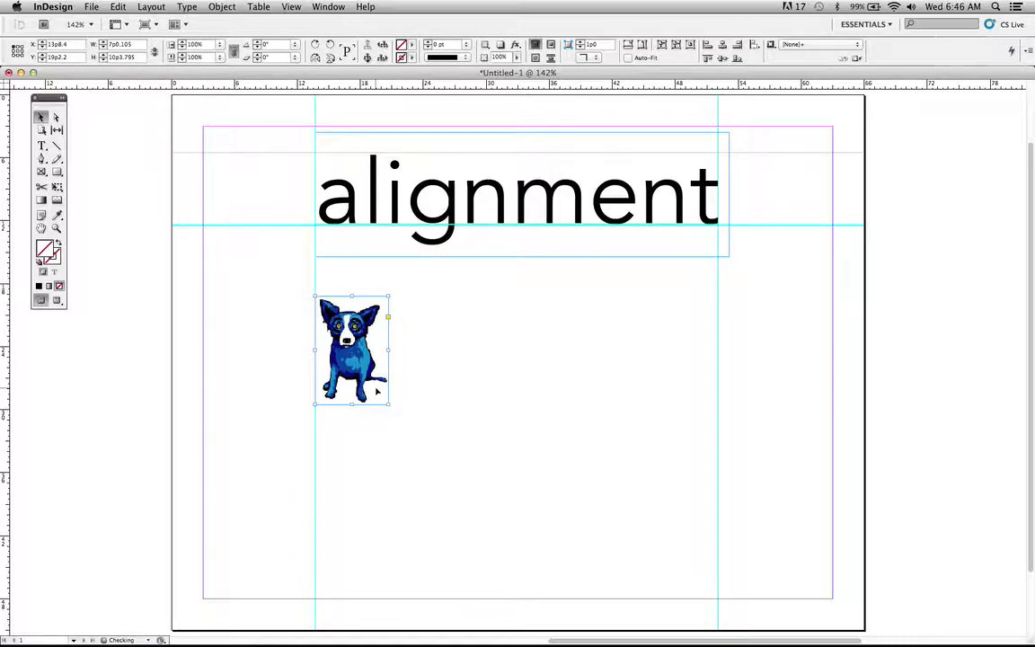
{"action": "key", "text": "Up"}
{"action": "key", "text": "Up"}
{"action": "key", "text": "Up"}
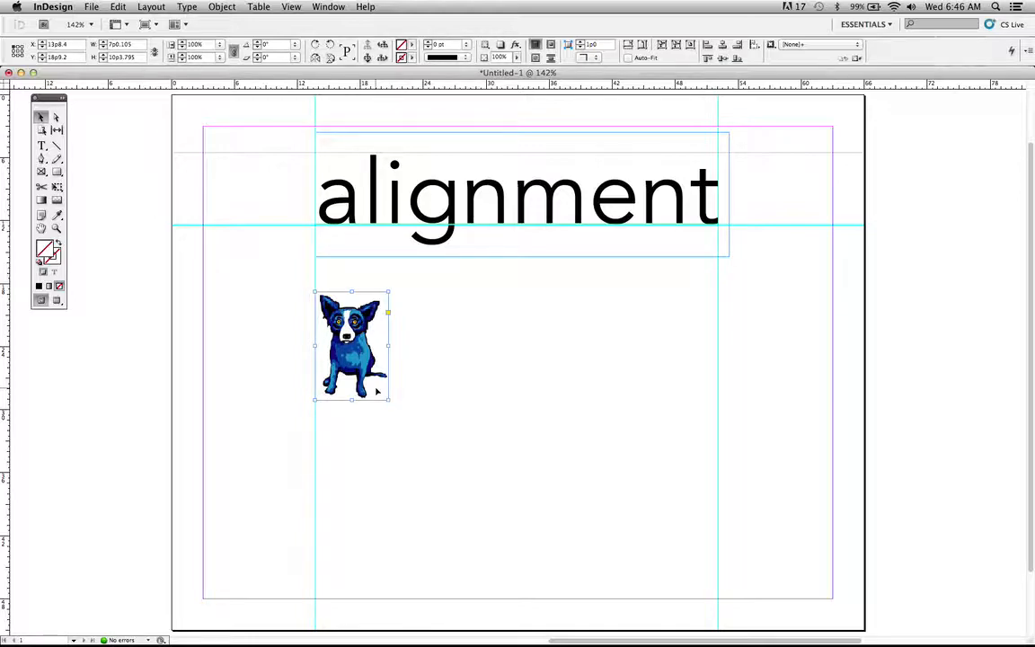
{"action": "key", "text": "shift+Up"}
{"action": "key", "text": "shift+Up"}
{"action": "key", "text": "shift+Up"}
{"action": "key", "text": "shift+Up"}
{"action": "key", "text": "shift+Down"}
{"action": "key", "text": "shift+Down"}
{"action": "key", "text": "shift+Up"}
{"action": "key", "text": "shift+Up"}
{"action": "key", "text": "shift+Up"}
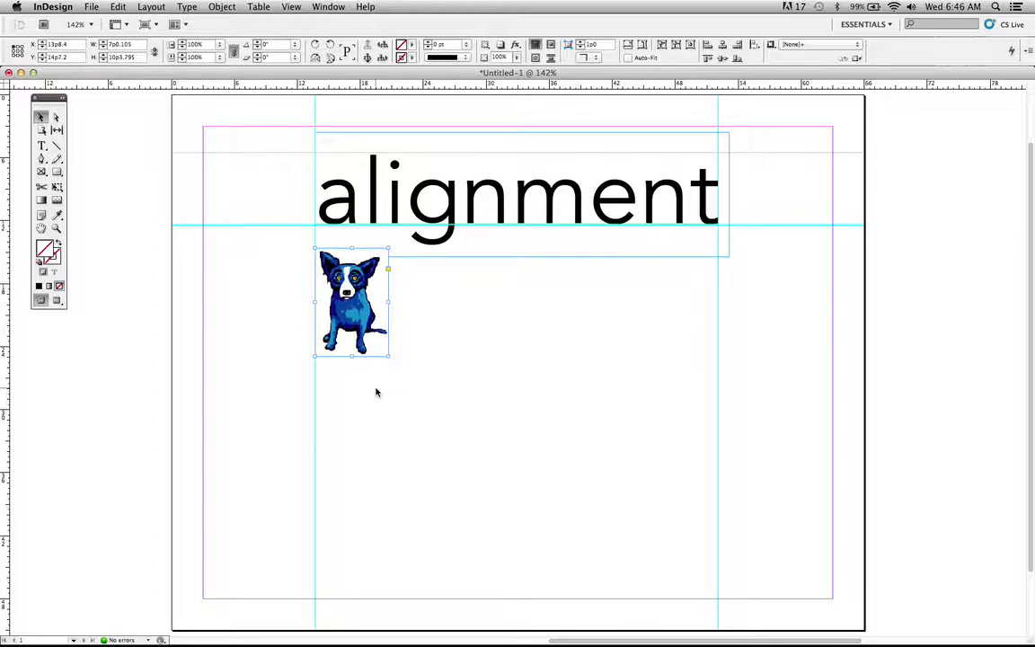
Nudge the blue dog image down to Y 15p5.2 and place a second bluedog.jpg, about 7p0 by 10p4, directly beneath it at the first vertical guide
{"action": "key", "text": "shift+Down"}
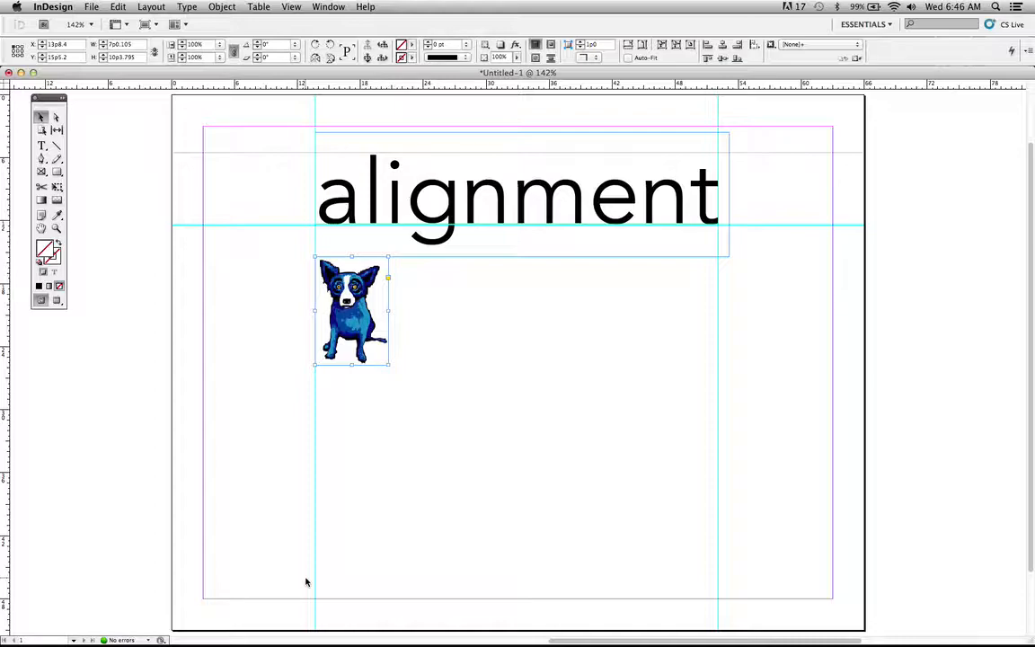
{"action": "left_click", "coordinate": [548, 481]}
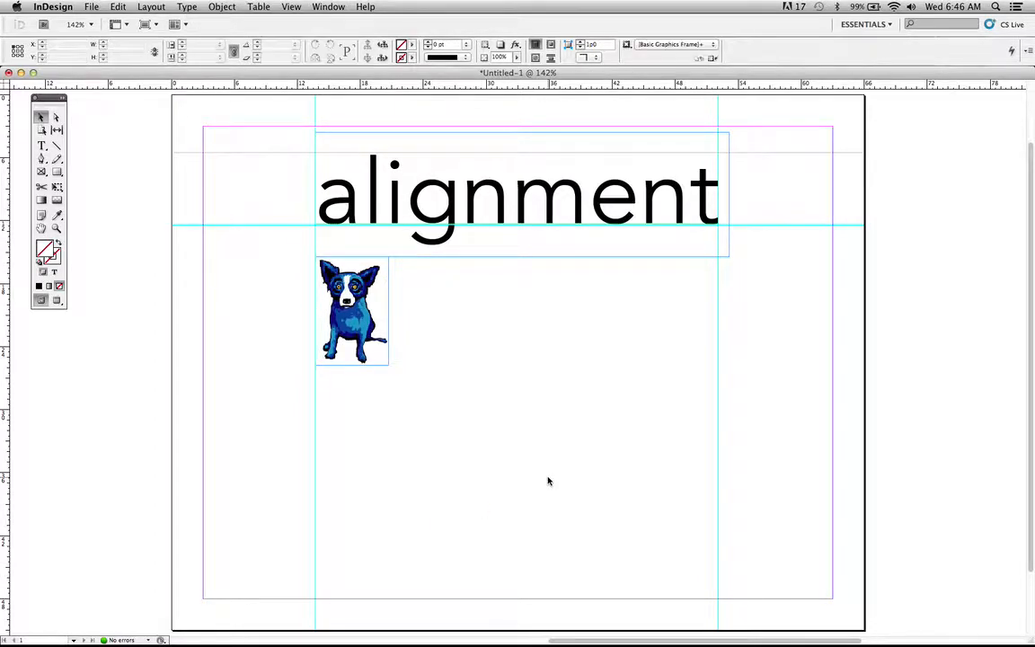
{"action": "key", "text": "cmd+d"}
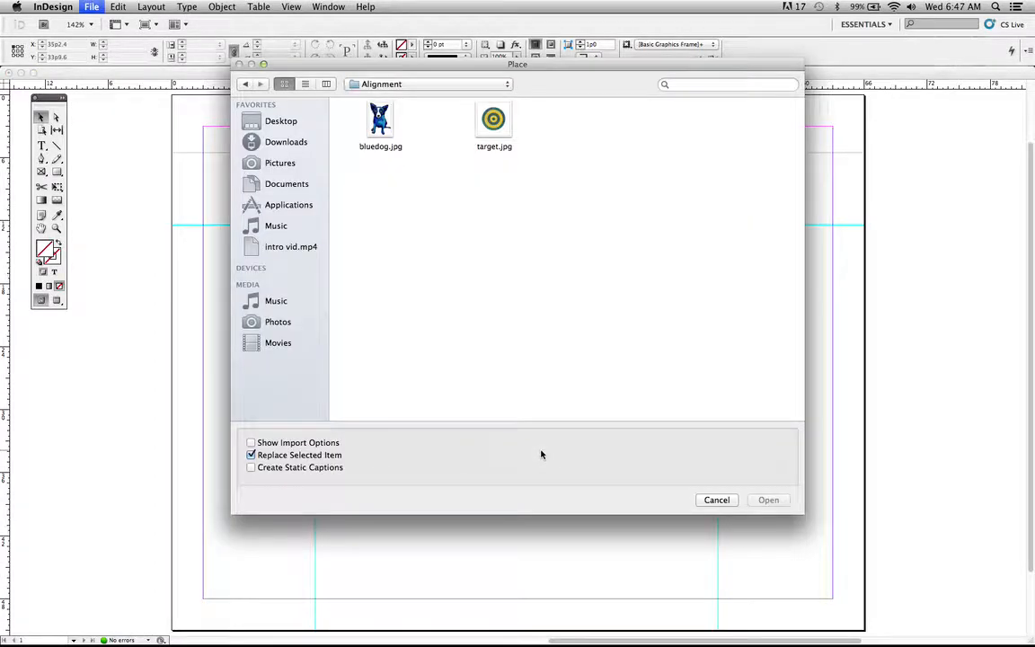
{"action": "left_click", "coordinate": [381, 123]}
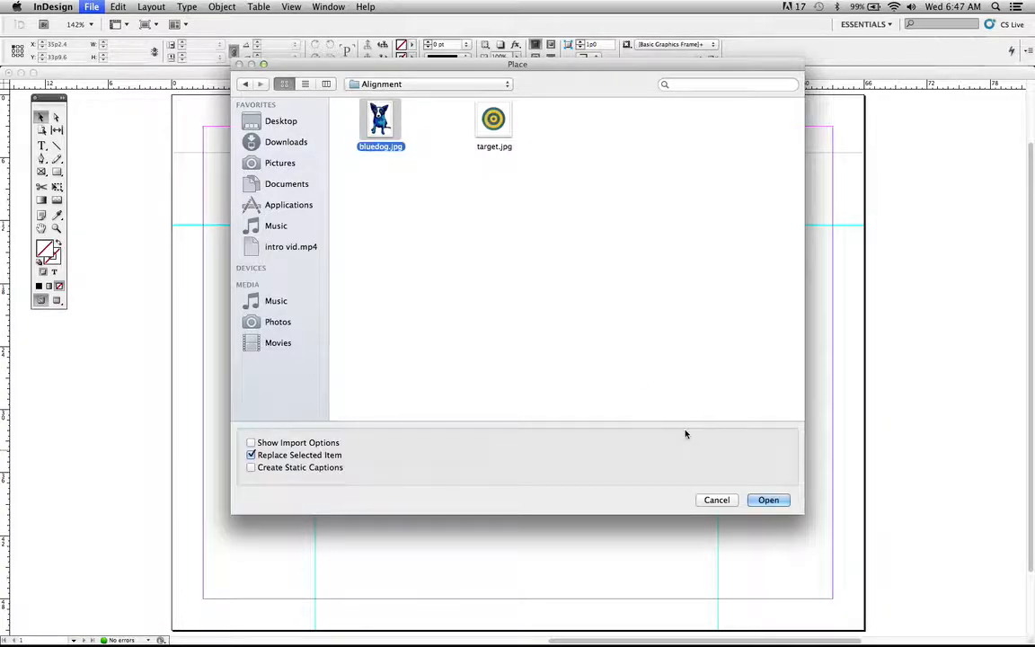
{"action": "left_click", "coordinate": [769, 500]}
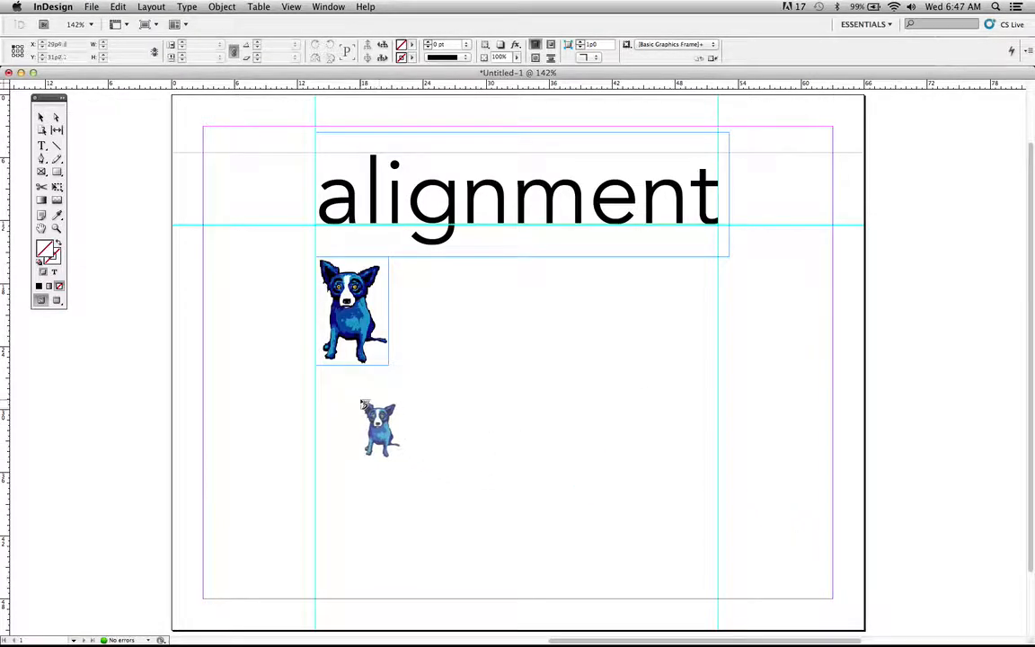
{"action": "left_click_drag", "start_coordinate": [316, 370], "coordinate": [401, 479]}
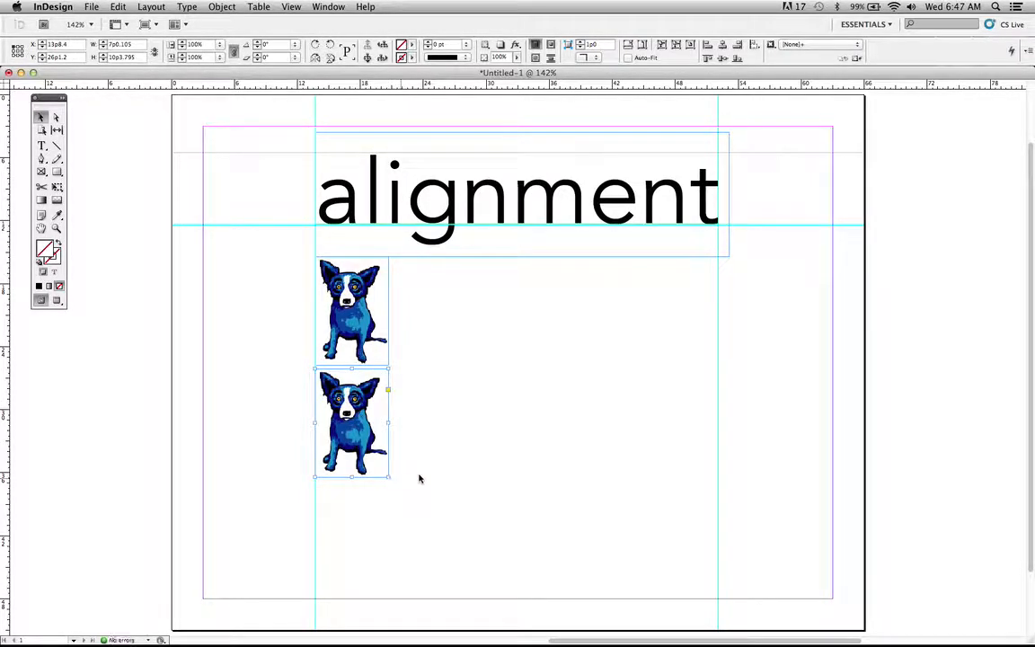
{"action": "left_click", "coordinate": [601, 444]}
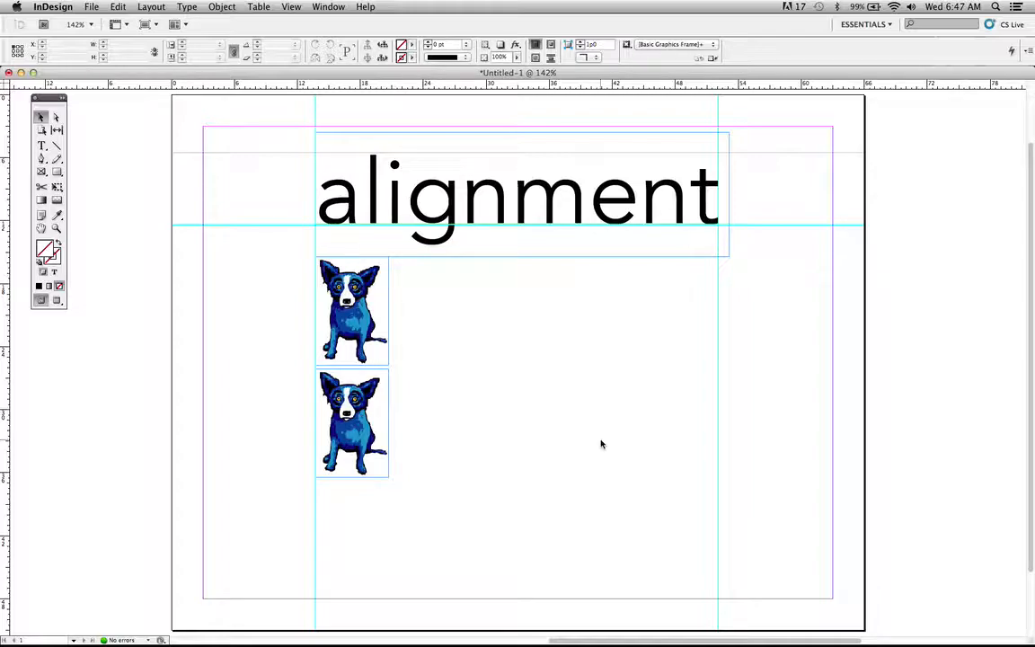
Place a third bluedog.jpg, about 7p0 by 10p4, beneath the second dog along the same vertical guide, and deselect it
{"action": "key", "text": "super+d"}
{"action": "left_click", "coordinate": [384, 124]}
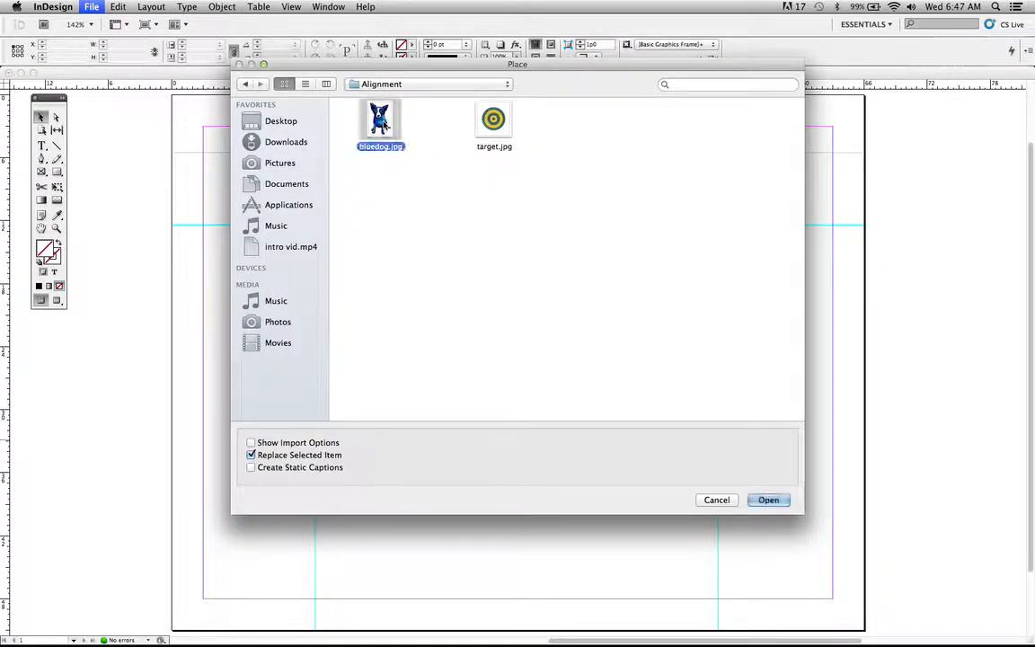
{"action": "left_click", "coordinate": [772, 501]}
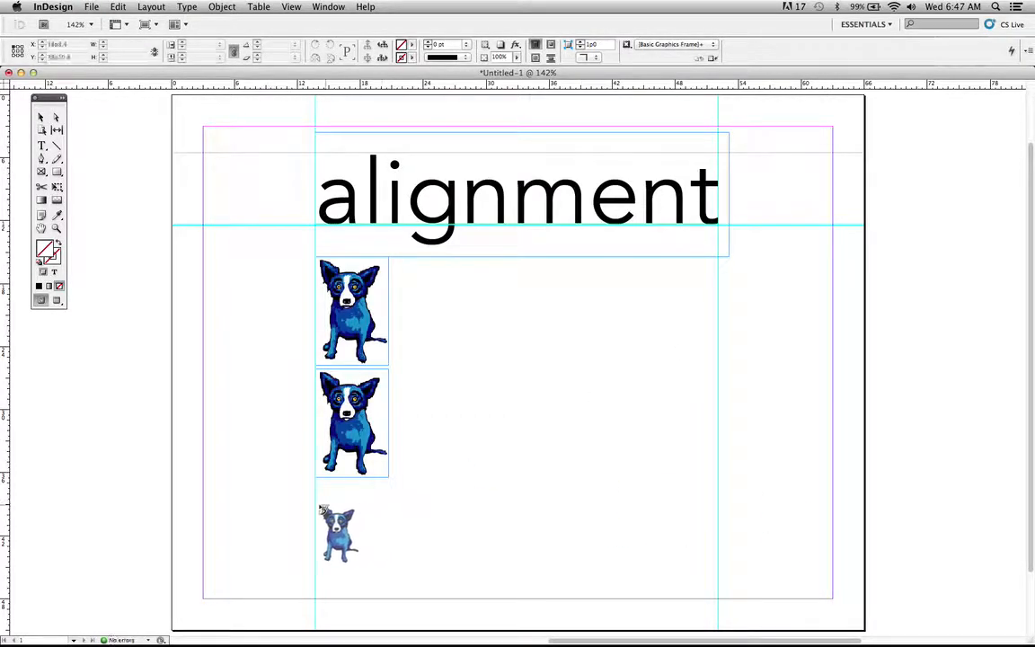
{"action": "left_click_drag", "start_coordinate": [316, 481], "coordinate": [420, 592]}
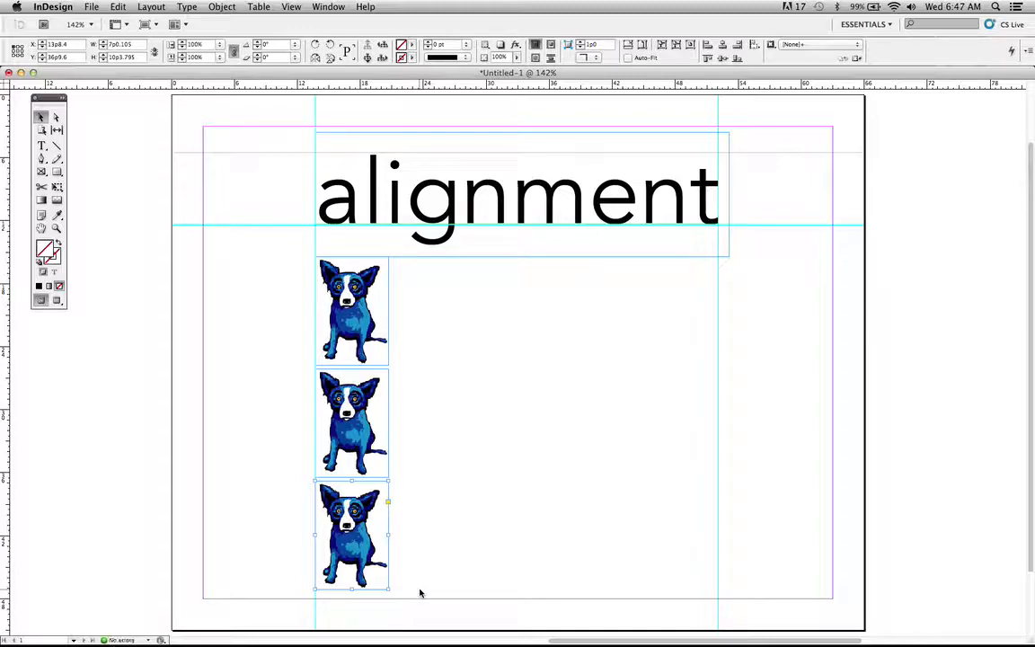
{"action": "left_click", "coordinate": [485, 589]}
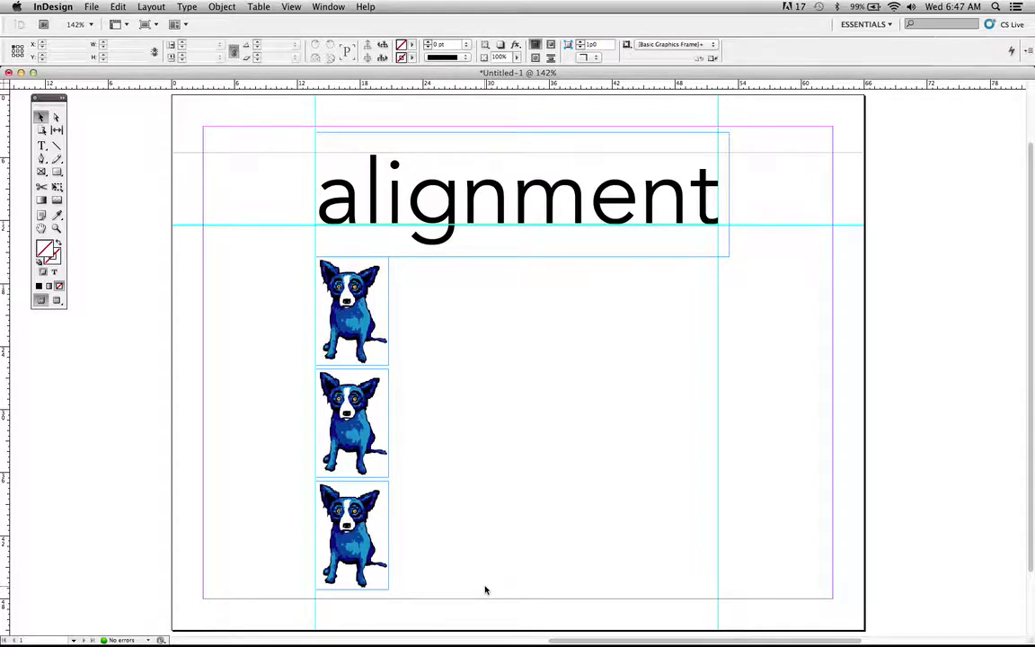
Nudge all three dog images up together to Y 14p7.2, and check the layout in Preview mode before returning to Normal view
{"action": "left_click_drag", "start_coordinate": [418, 568], "coordinate": [345, 304]}
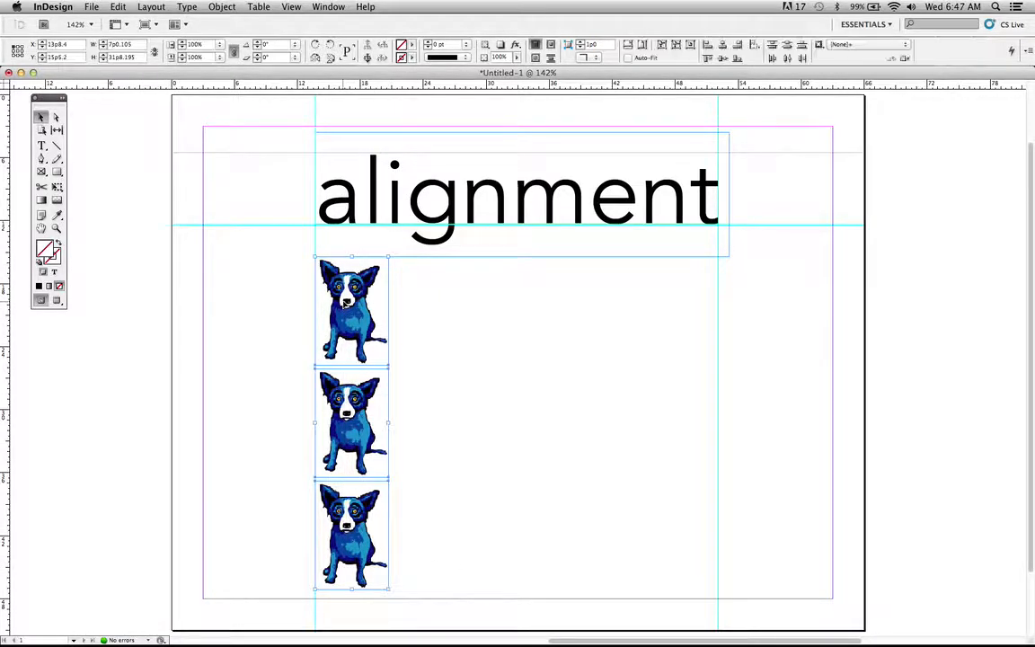
{"action": "key", "text": "shift+Up"}
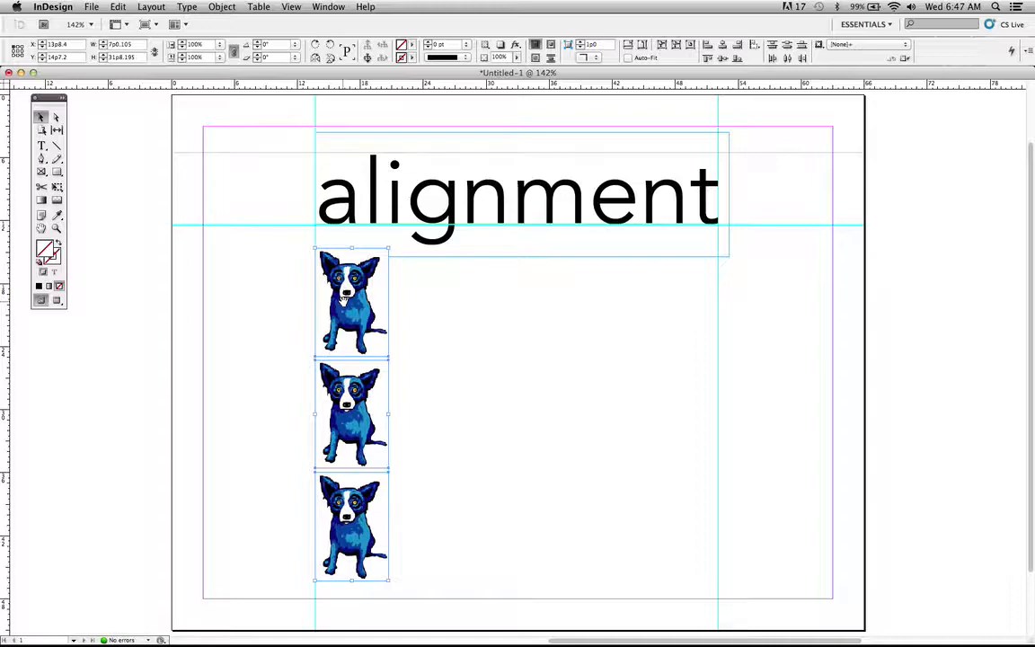
{"action": "left_click", "coordinate": [460, 410]}
{"action": "left_click_drag", "start_coordinate": [484, 555], "coordinate": [326, 274]}
{"action": "left_click", "coordinate": [260, 365]}
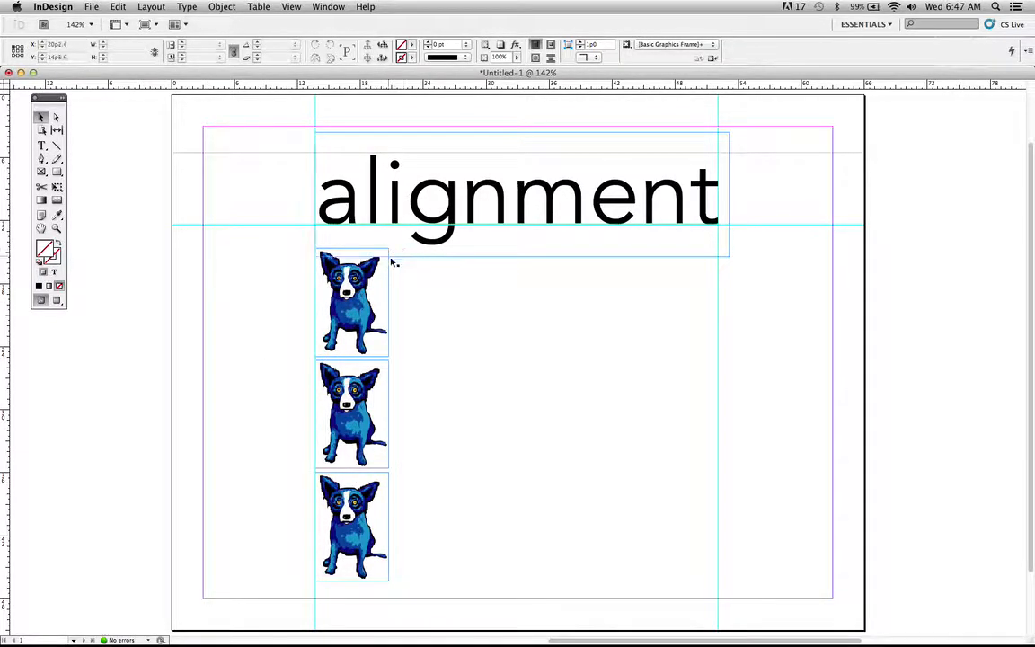
{"action": "left_click", "coordinate": [57, 302]}
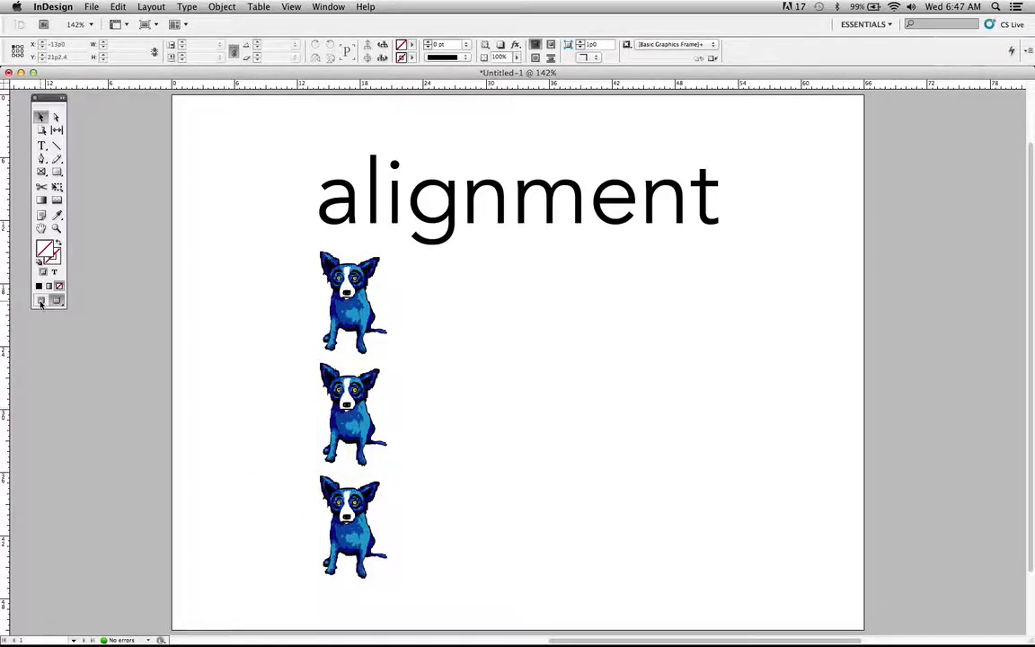
{"action": "key", "text": "w"}
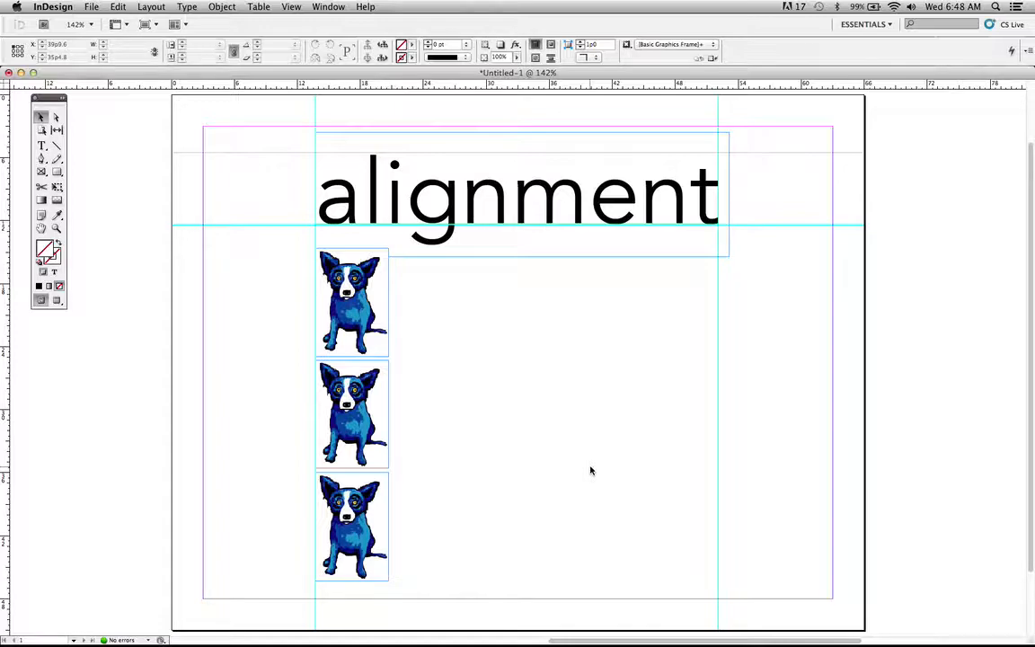
Place target.jpg in the empty area below the word "alignment" and scale it to about 14p1 square
{"action": "key", "text": "super+d"}
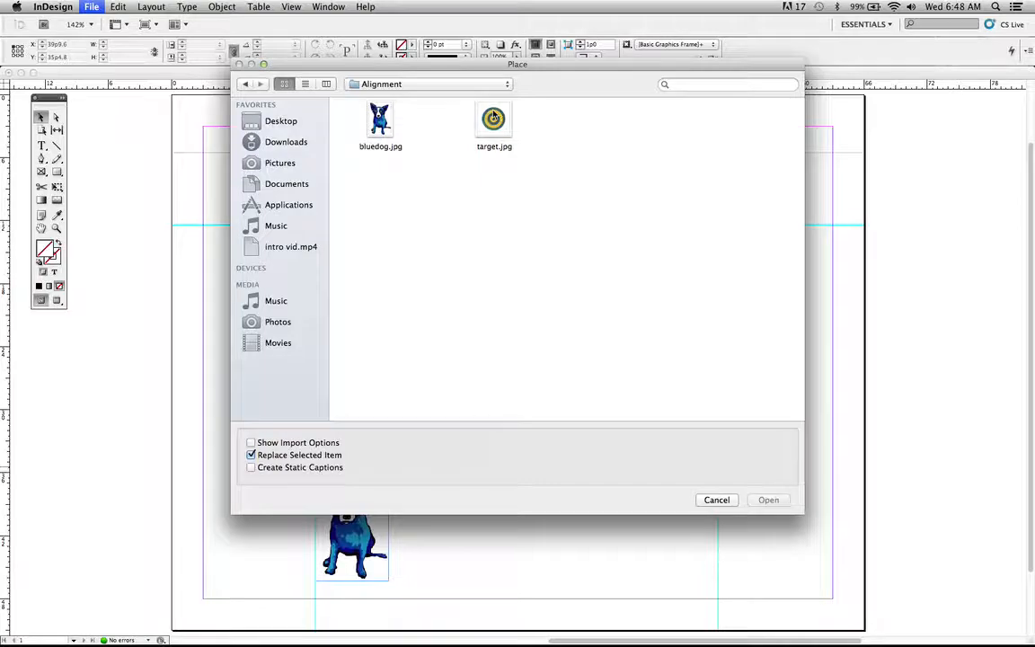
{"action": "left_click", "coordinate": [493, 122]}
{"action": "left_click", "coordinate": [769, 501]}
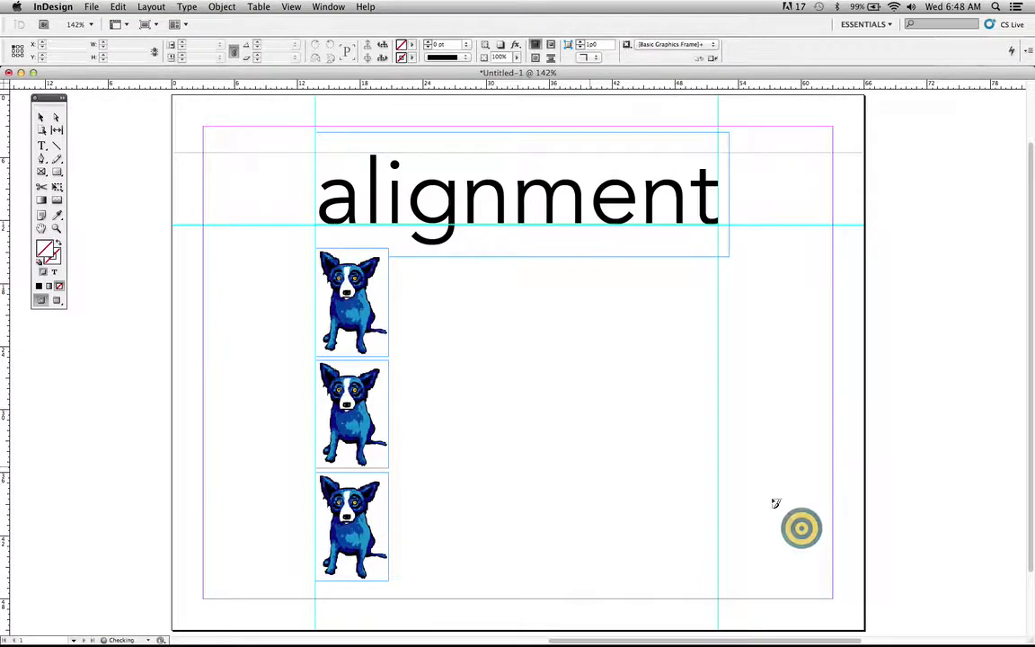
{"action": "left_click", "coordinate": [417, 265]}
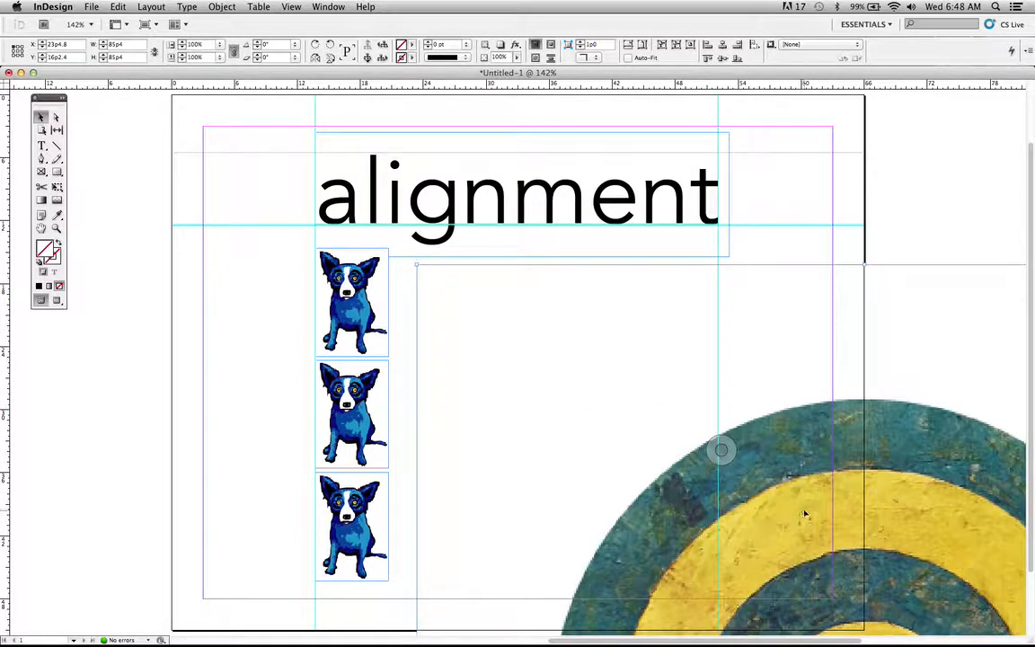
{"action": "key", "text": "super+z"}
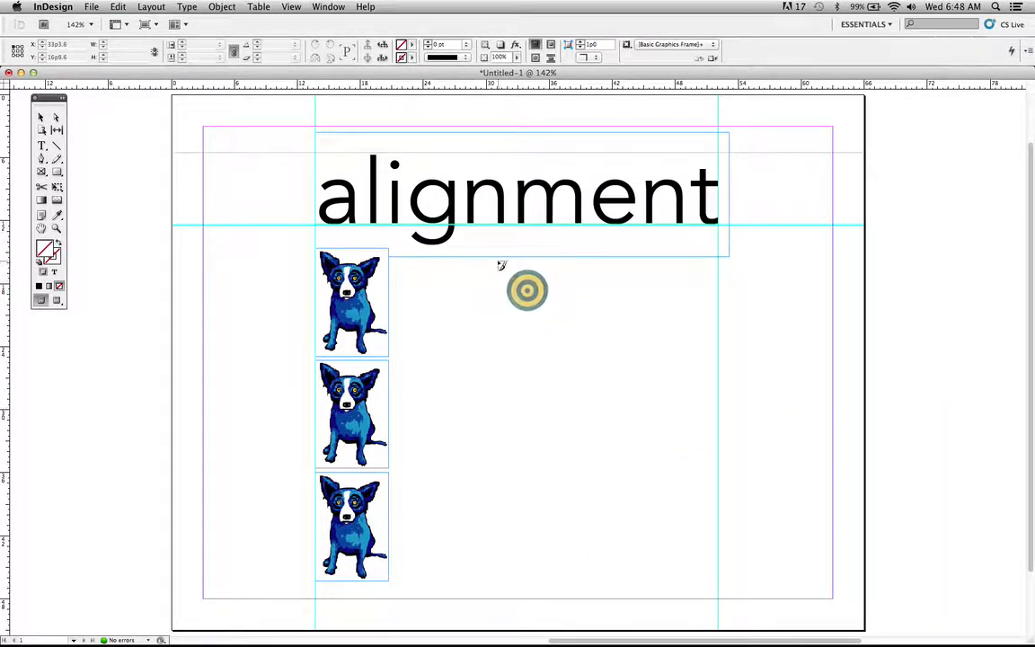
{"action": "left_click_drag", "start_coordinate": [495, 261], "coordinate": [588, 340]}
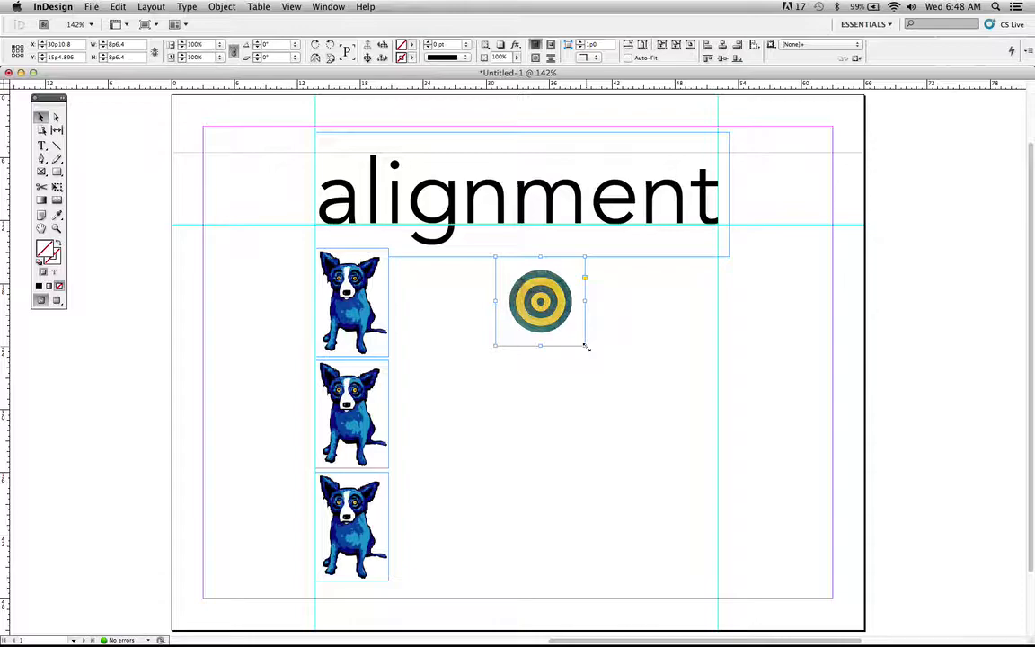
{"action": "left_click_drag", "start_coordinate": [587, 347], "coordinate": [644, 403]}
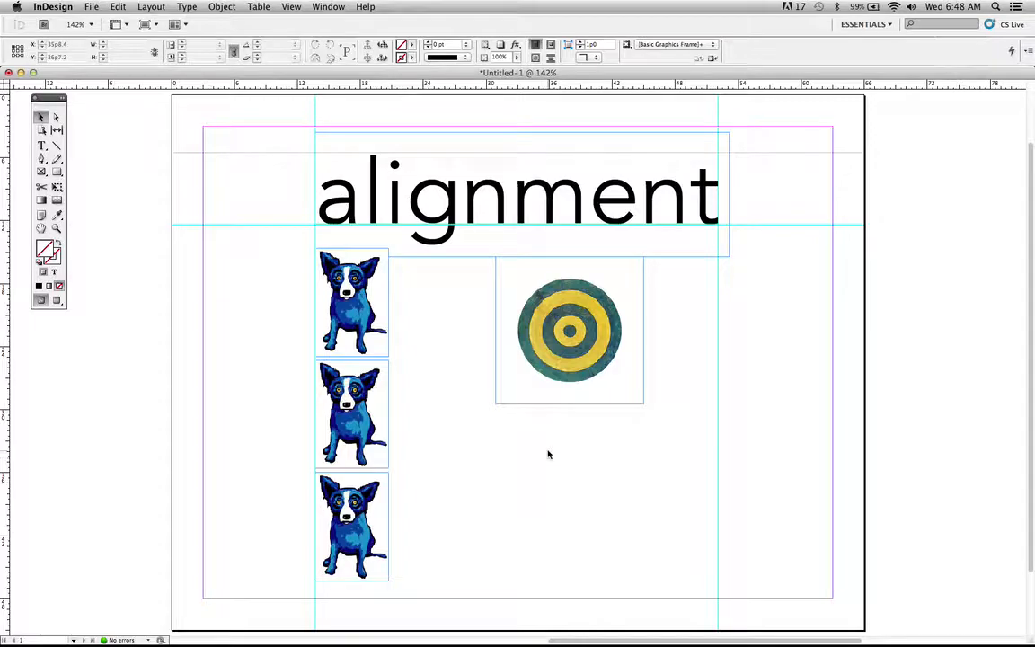
Move the target image so its frame's right edge meets the second vertical guide at Y 16p4.138, and check it in Preview mode
{"action": "left_click_drag", "start_coordinate": [538, 342], "coordinate": [611, 352]}
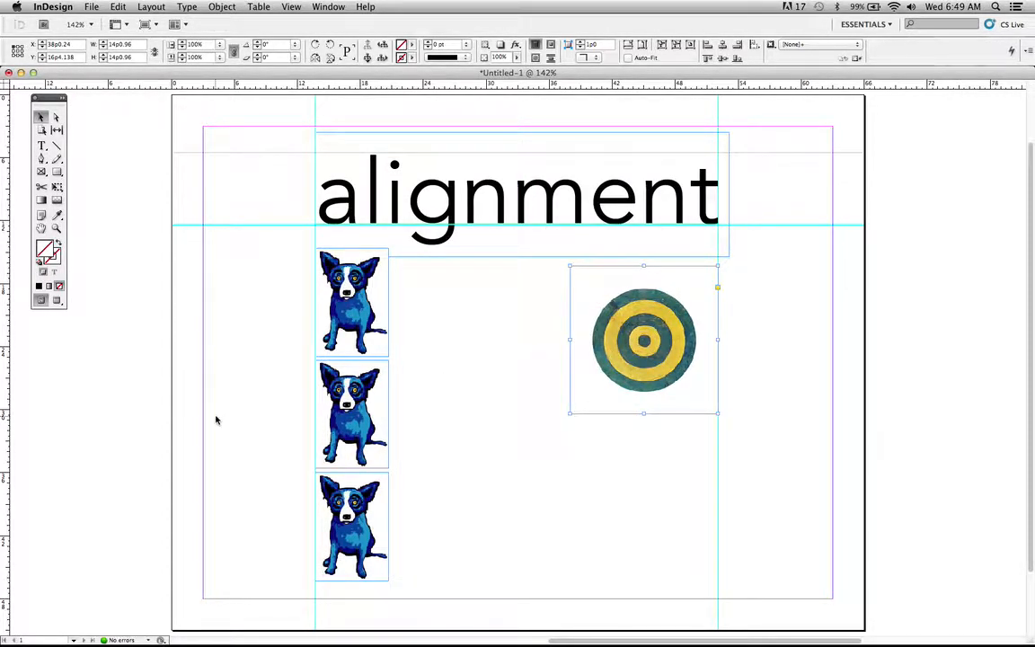
{"action": "key", "text": "w"}
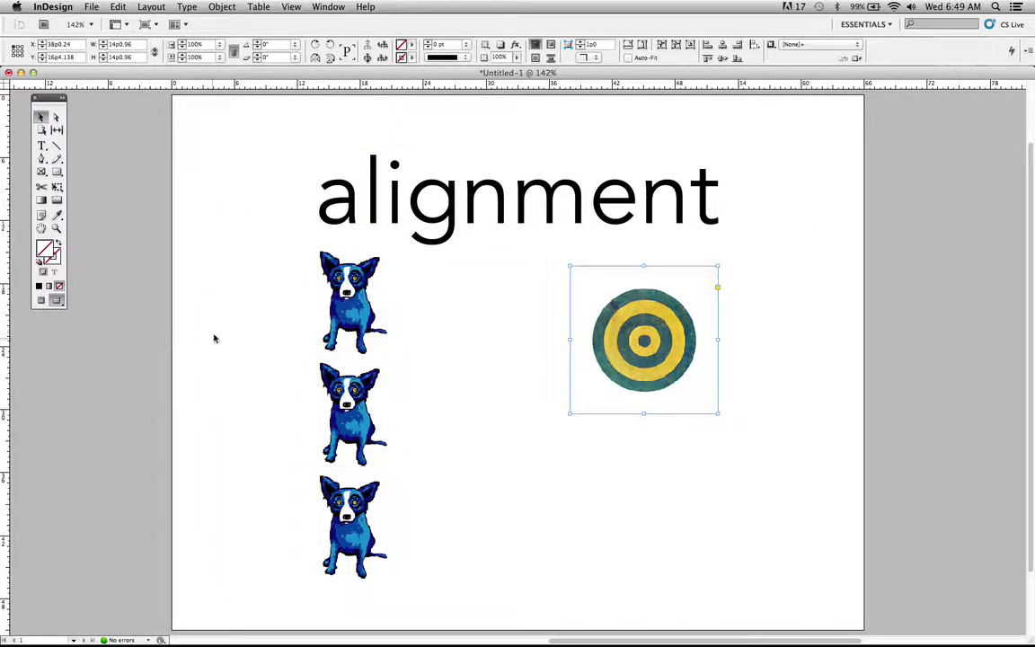
{"action": "left_click", "coordinate": [216, 328]}
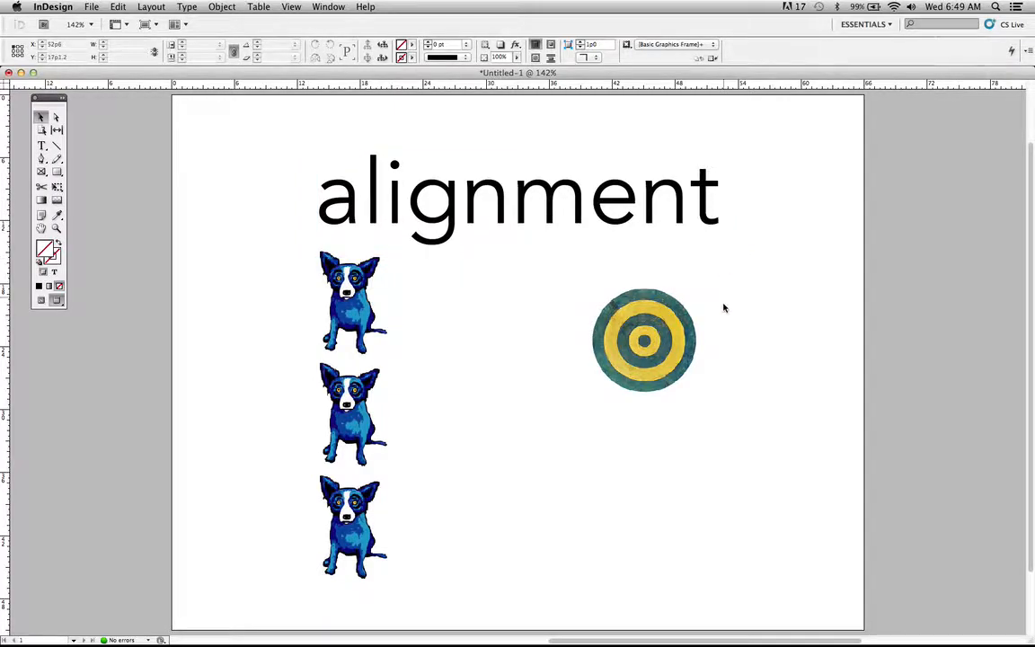
{"action": "left_click", "coordinate": [686, 358]}
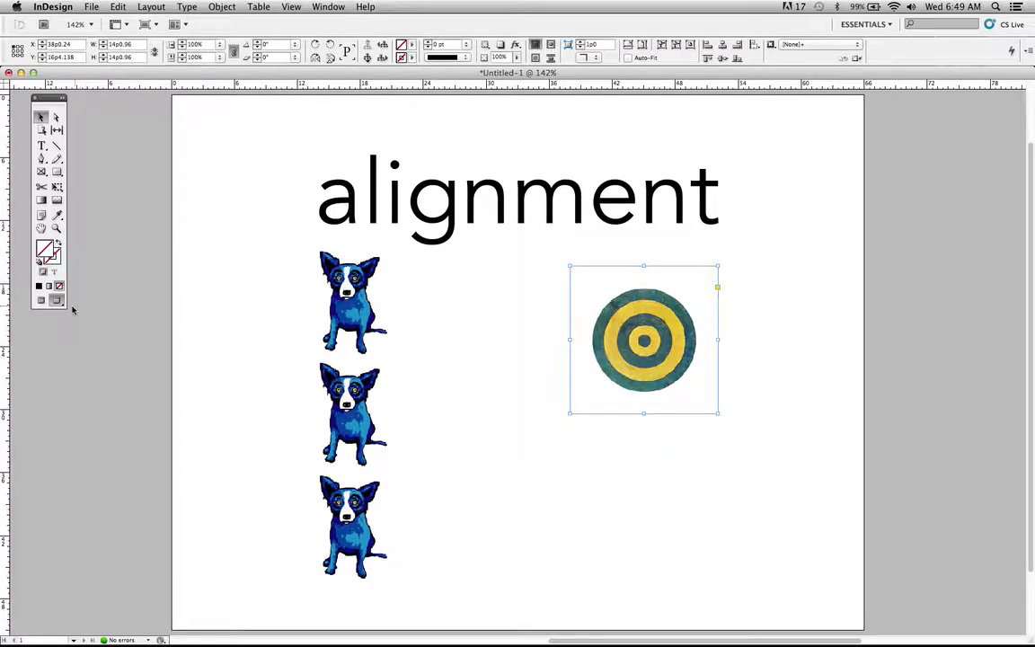
{"action": "left_click", "coordinate": [41, 302]}
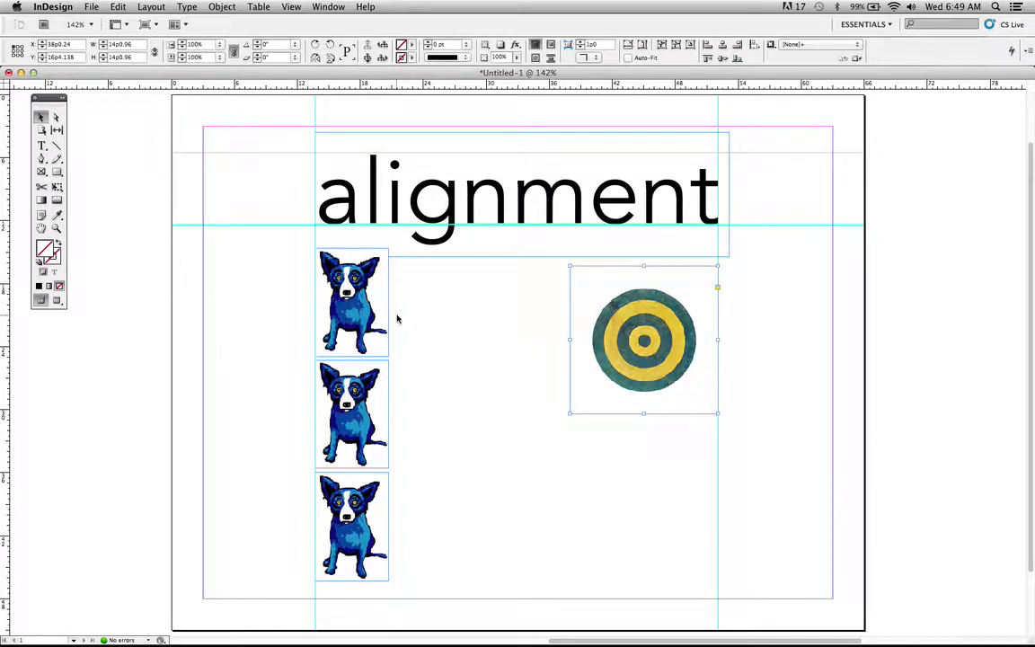
Nudge the target image sideways to X 40p1.24 so the circle's own edge, not its frame, meets the second vertical guide
{"action": "key", "text": "shift+Right"}
{"action": "key", "text": "shift+Right"}
{"action": "key", "text": "Right"}
{"action": "key", "text": "Right"}
{"action": "key", "text": "Right"}
{"action": "key", "text": "Right"}
{"action": "key", "text": "Right"}
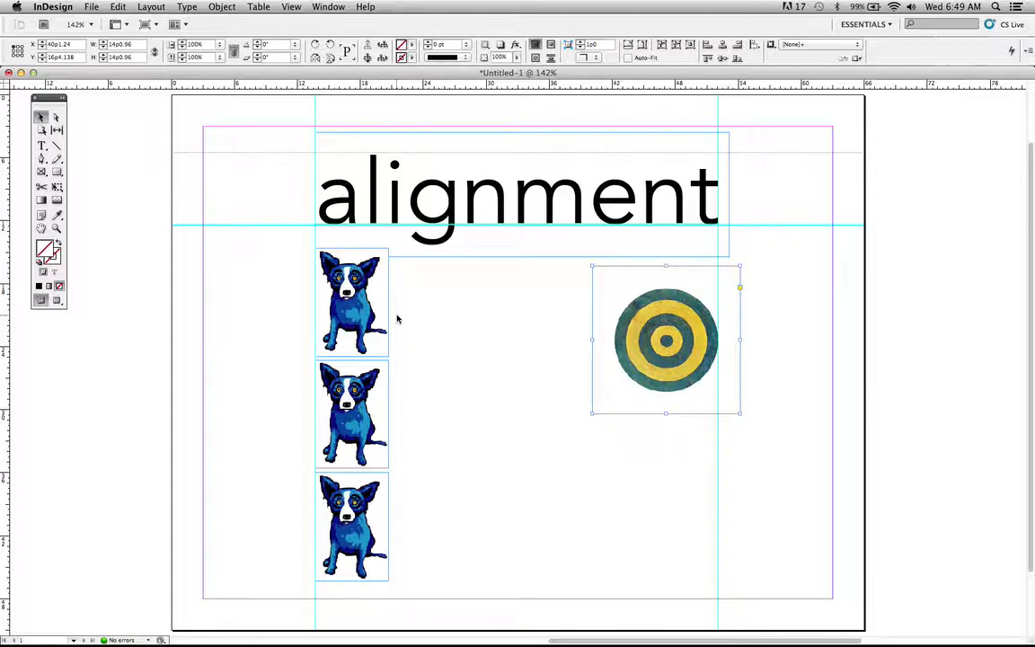
Nudge the target image up to Y 13p0.138, deselect it, and check the layout in Preview mode before returning to Normal view
{"action": "key", "text": "shift+Up"}
{"action": "key", "text": "shift+Up"}
{"action": "key", "text": "shift+Up"}
{"action": "key", "text": "shift+Up"}
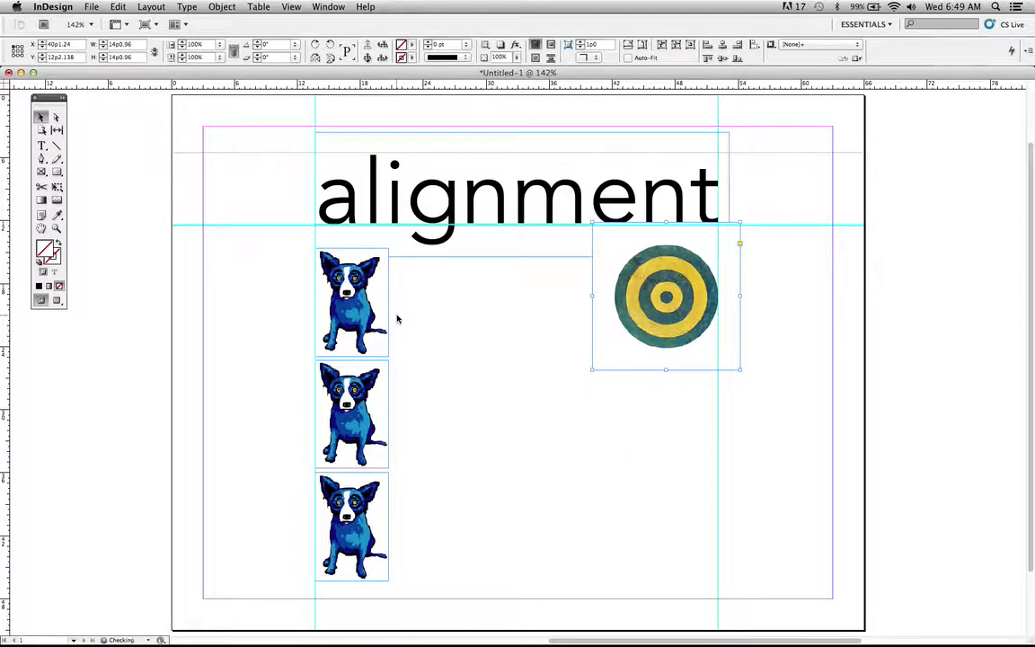
{"action": "left_click", "coordinate": [562, 490]}
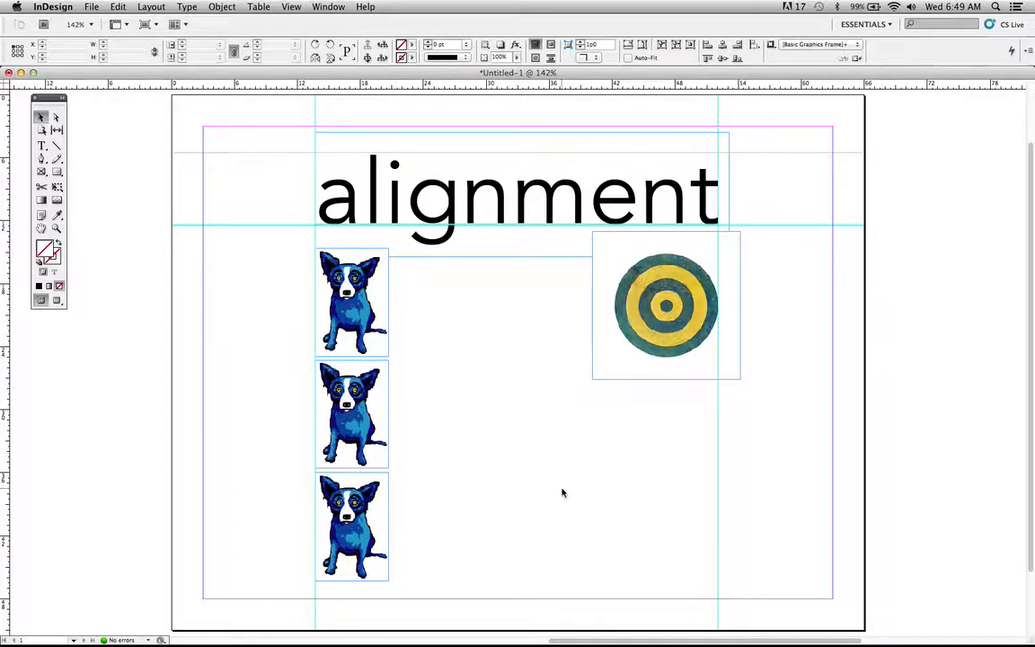
{"action": "left_click", "coordinate": [57, 302]}
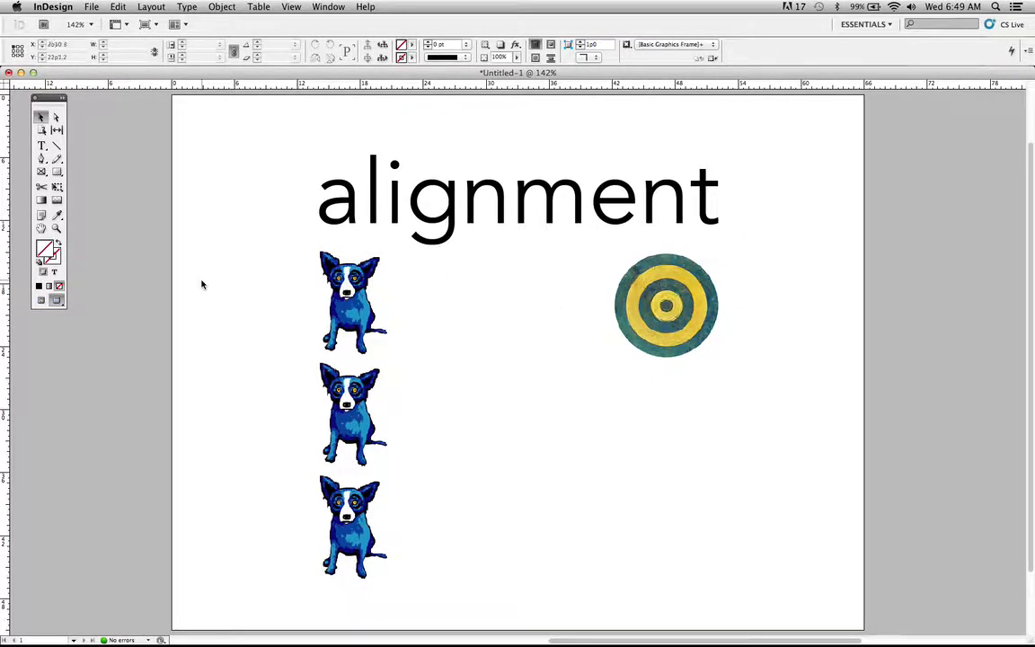
{"action": "left_click", "coordinate": [40, 299]}
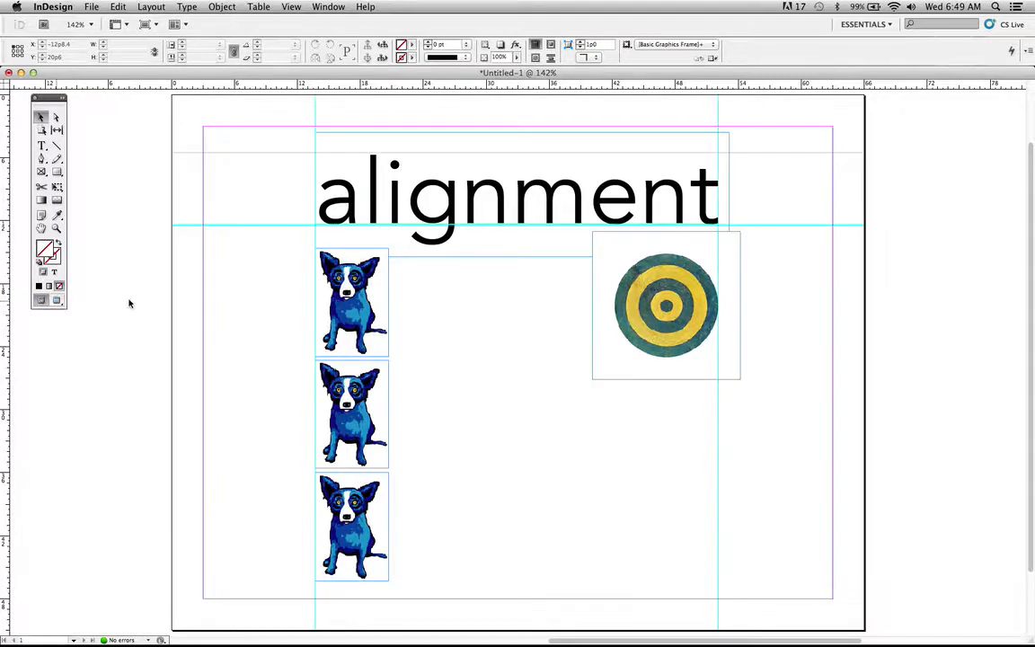
Duplicate the target image and align the copy directly beneath the original, with its circle's edge on the second vertical guide
{"action": "left_click", "coordinate": [659, 348]}
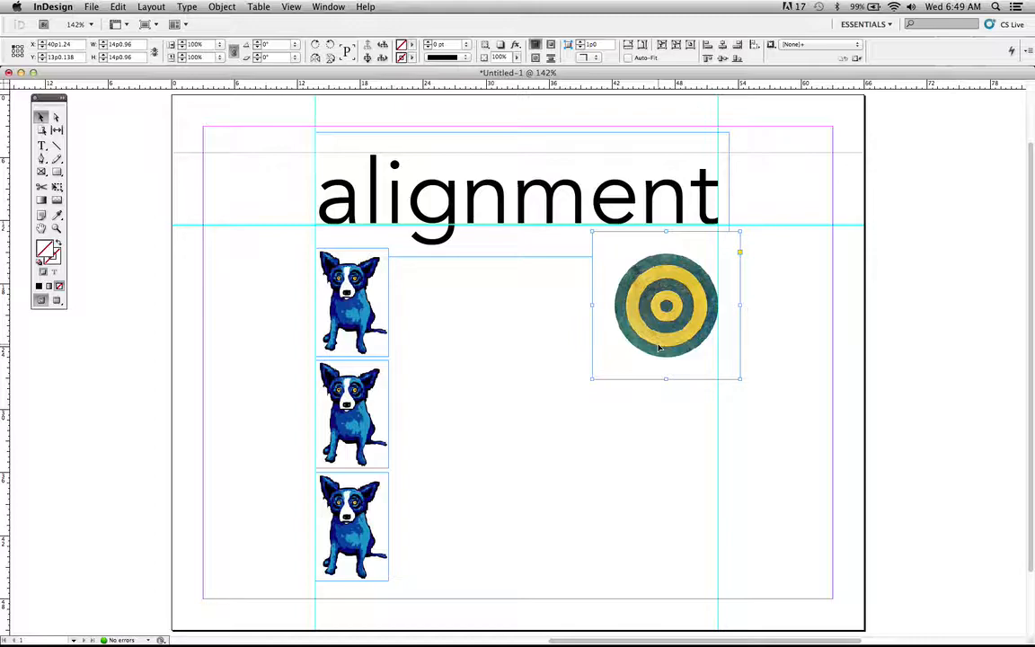
{"action": "key", "text": "super+v"}
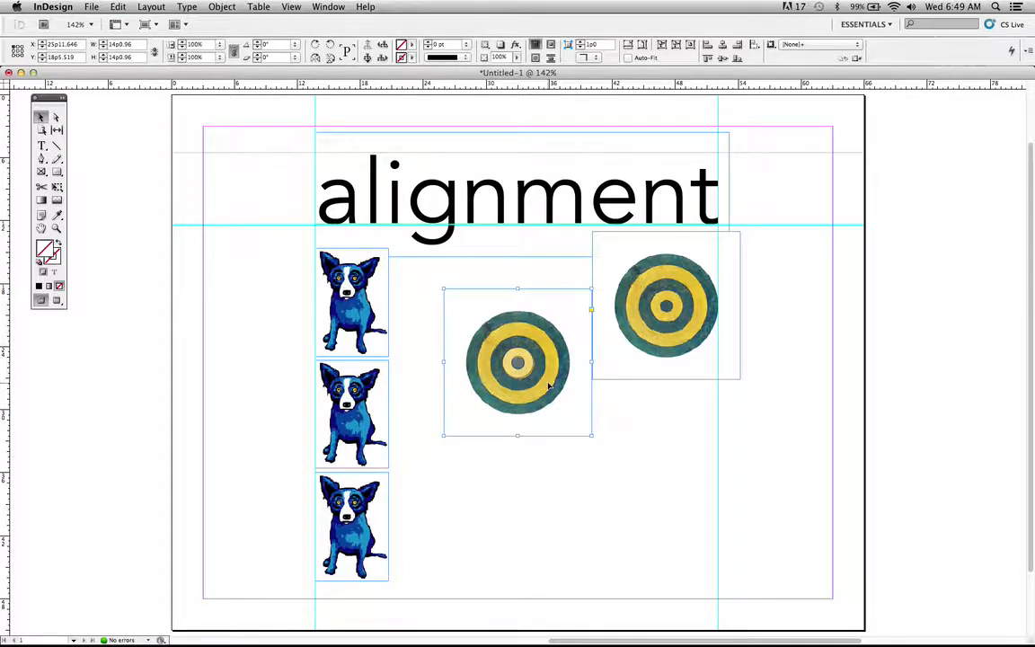
{"action": "left_click_drag", "start_coordinate": [549, 389], "coordinate": [696, 459]}
{"action": "left_click", "coordinate": [517, 476]}
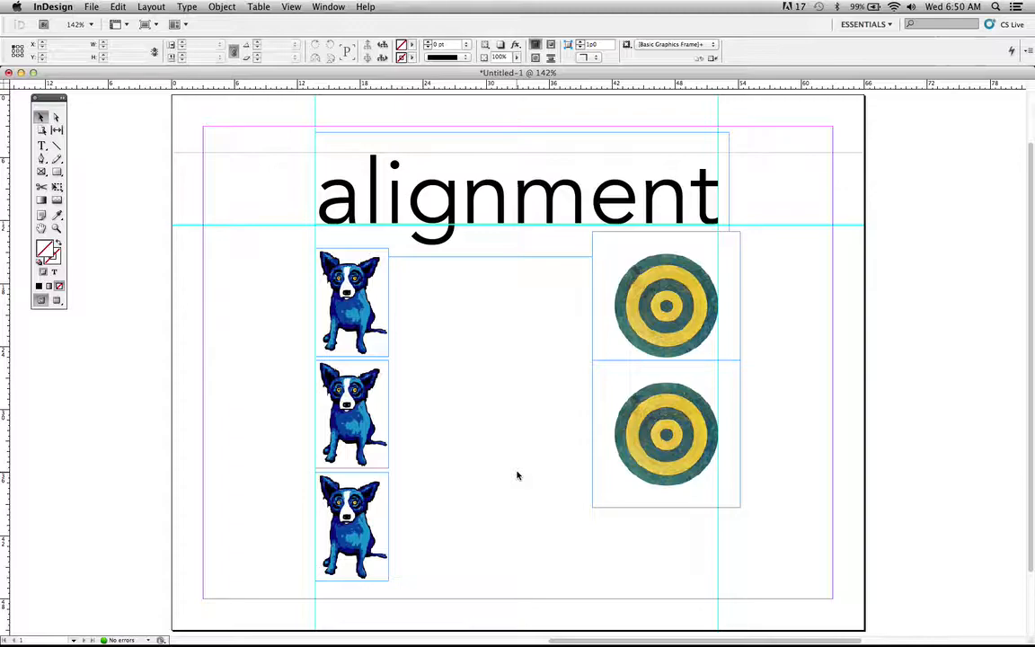
Paste a third target image and align it directly beneath the second, with its circle's edge on the second vertical guide
{"action": "key", "text": "super+v"}
{"action": "left_click_drag", "start_coordinate": [489, 380], "coordinate": [640, 581]}
{"action": "left_click", "coordinate": [785, 580]}
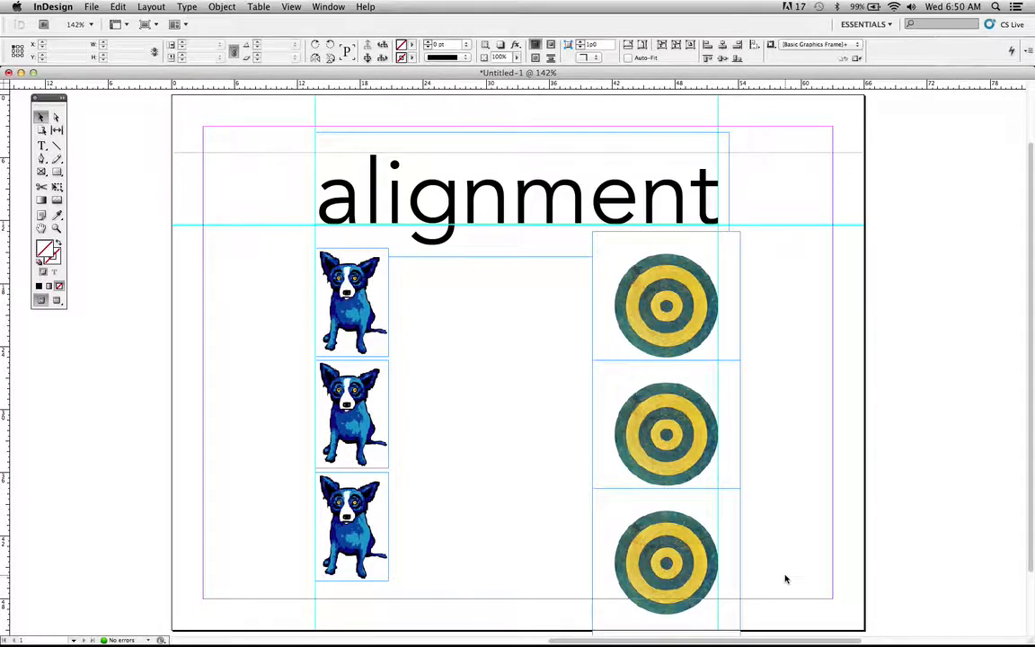
Scale the three target images down together proportionally to a width of 10p4.861 and a combined height of 28p6.026
{"action": "scroll", "coordinate": [793, 582], "scroll_direction": "down", "scroll_amount": 2}
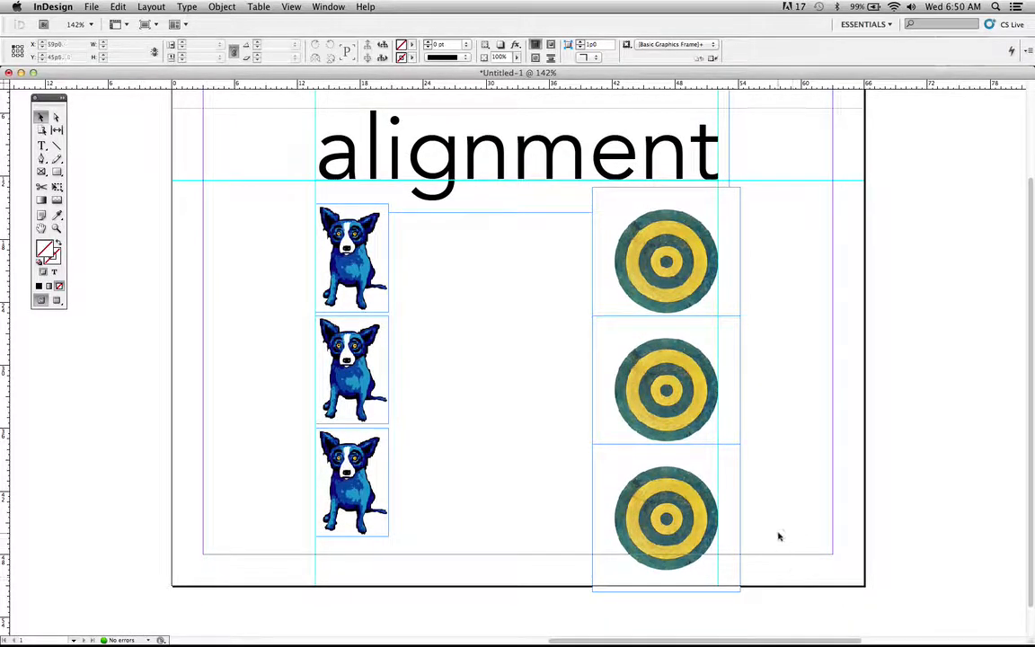
{"action": "left_click_drag", "start_coordinate": [663, 432], "coordinate": [642, 257]}
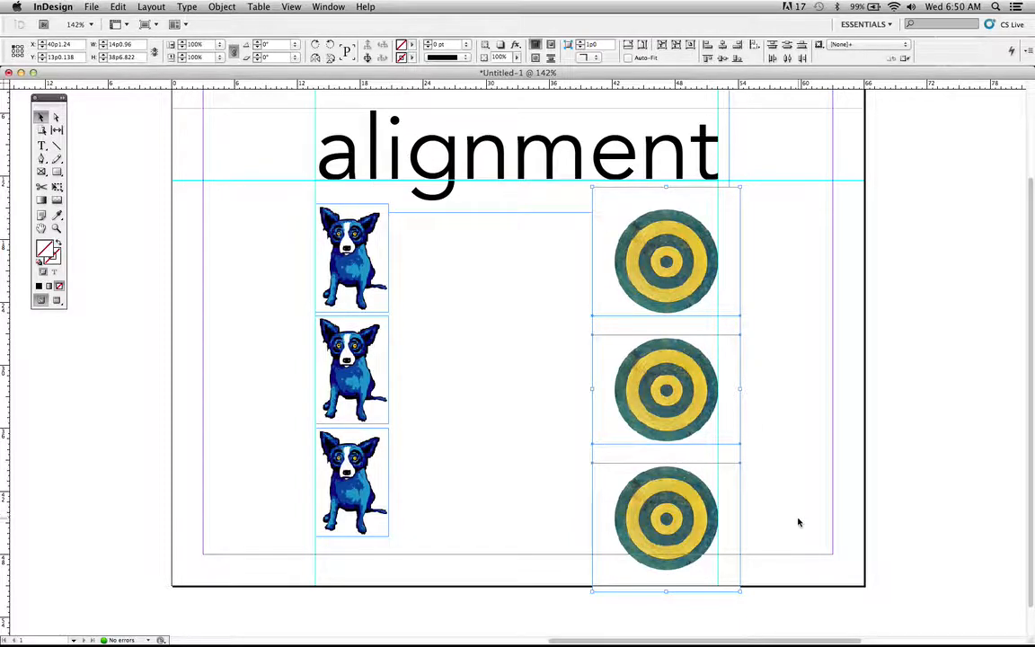
{"action": "left_click_drag", "start_coordinate": [740, 592], "coordinate": [678, 486]}
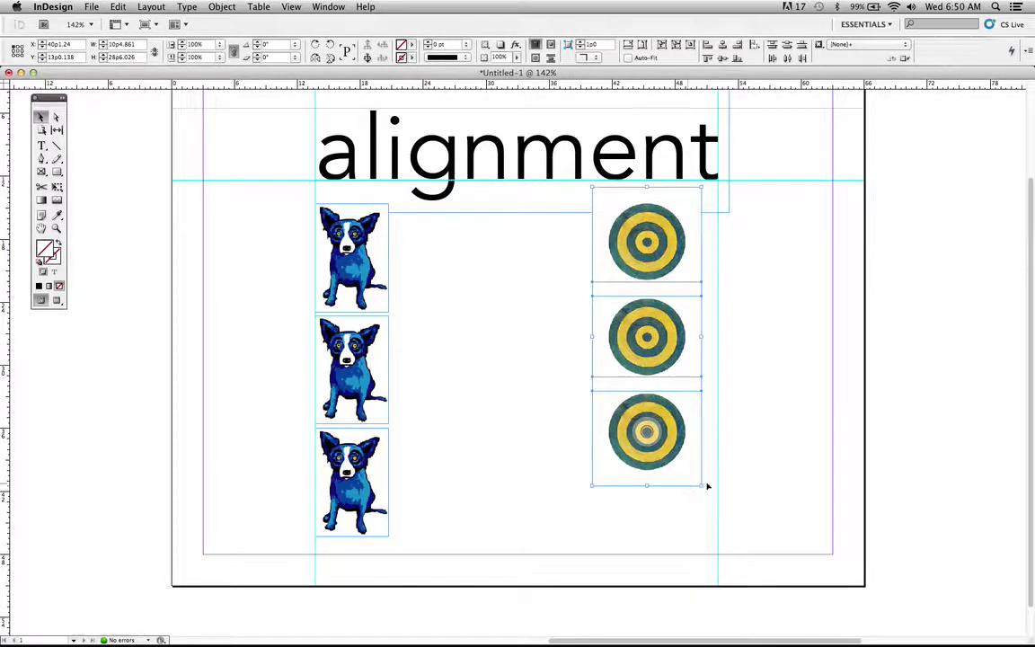
{"action": "left_click", "coordinate": [797, 494]}
Nudge the three targets sideways to X 43p2.24 so their circles meet the second vertical guide, and check them in Preview mode
{"action": "left_click_drag", "start_coordinate": [649, 532], "coordinate": [626, 250]}
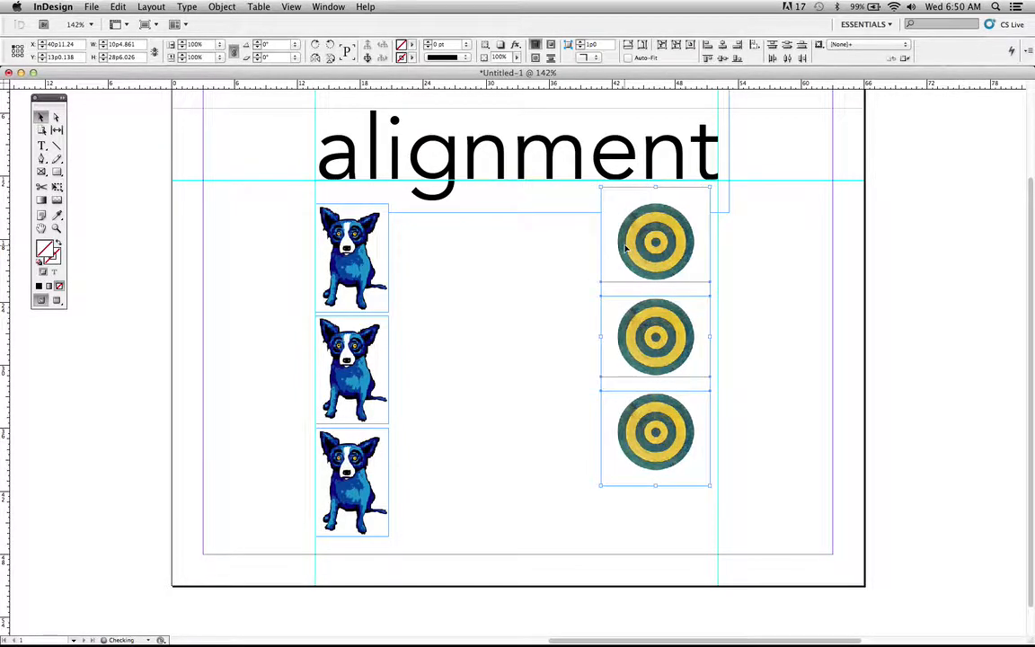
{"action": "key", "text": "shift+Right"}
{"action": "key", "text": "shift+Right"}
{"action": "key", "text": "Right"}
{"action": "key", "text": "Right"}
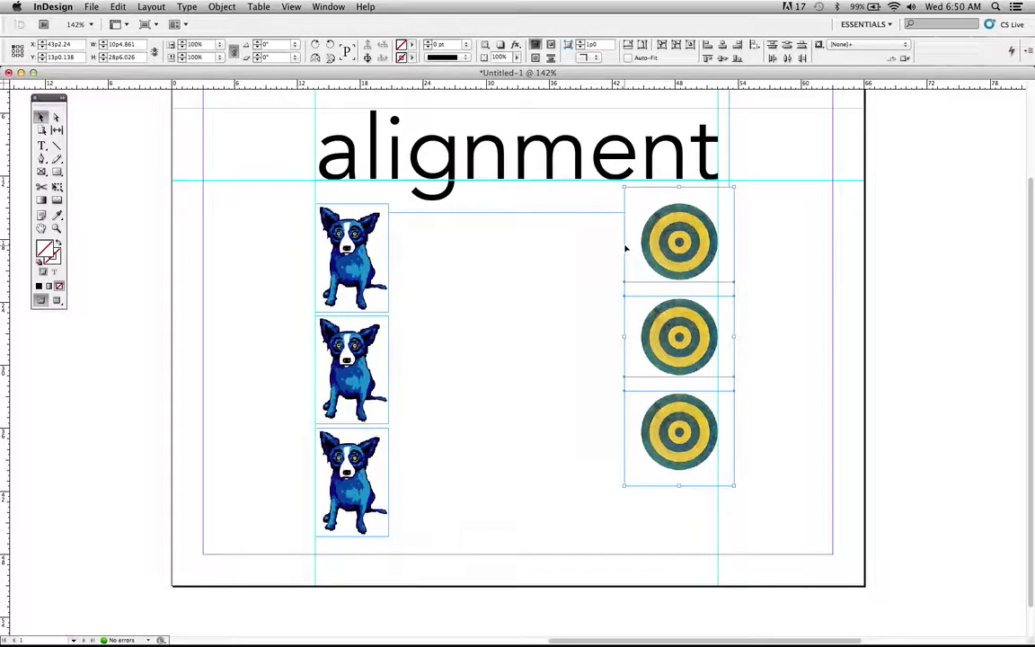
{"action": "left_click", "coordinate": [552, 323]}
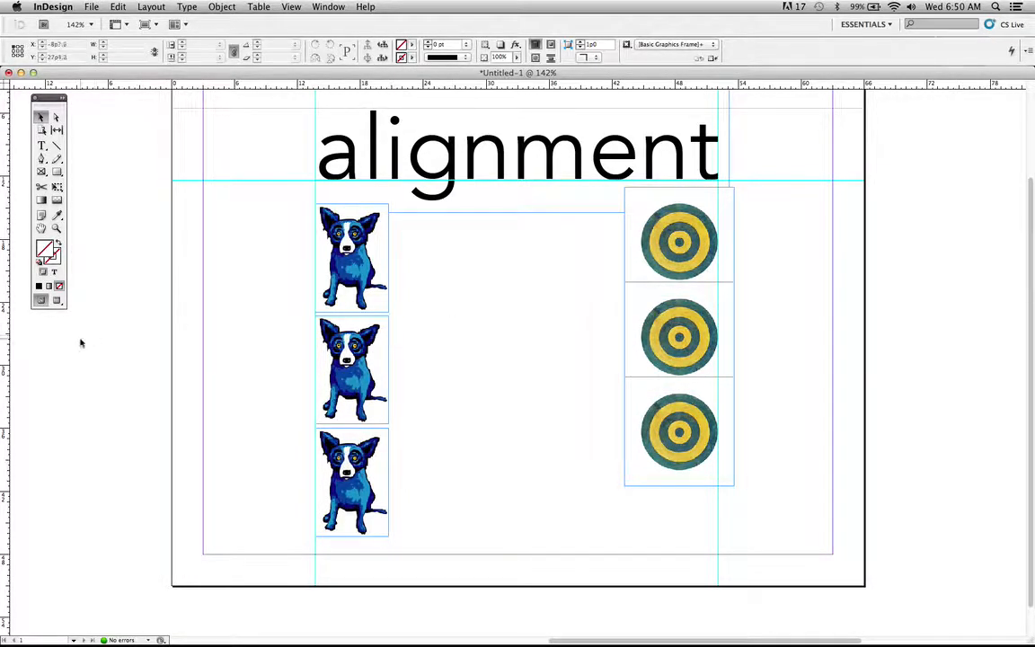
{"action": "left_click", "coordinate": [58, 300]}
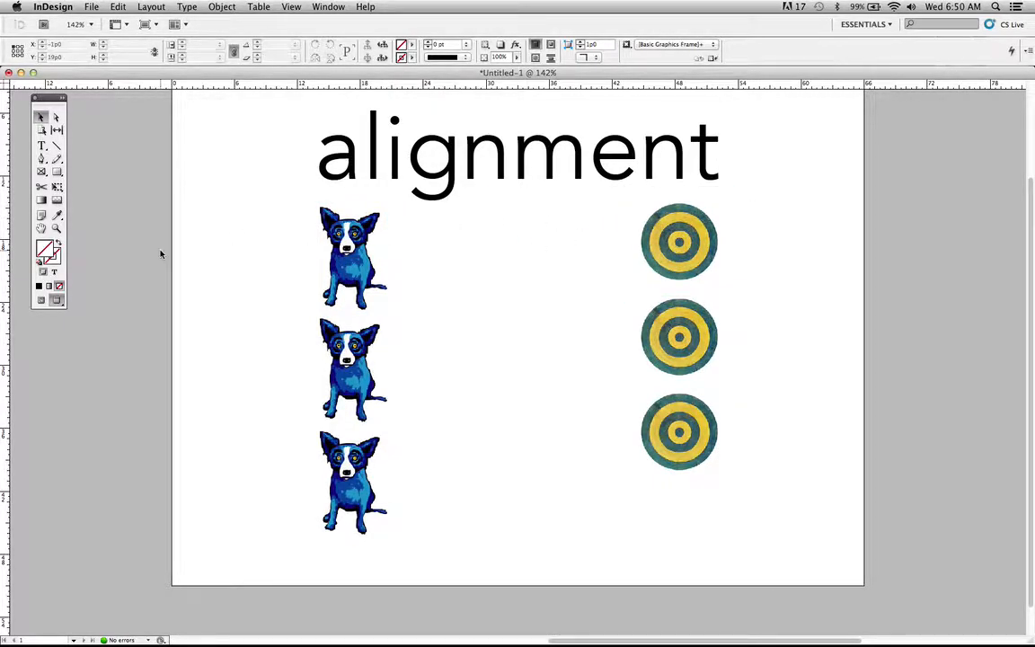
{"action": "key", "text": "w"}
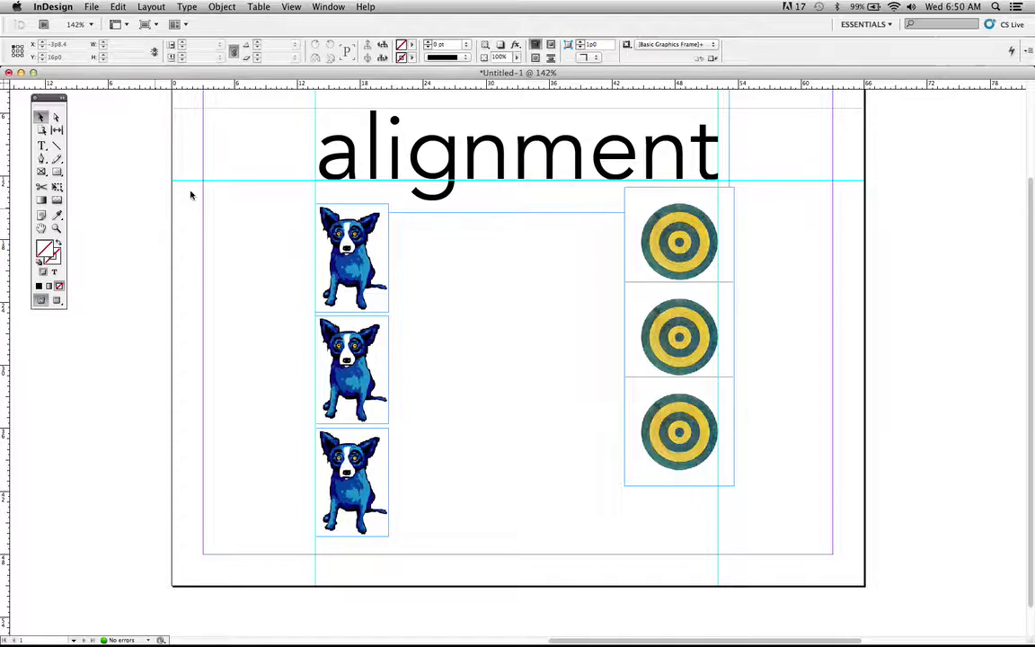
Move the horizontal guide to Y 14p10.8 and nudge the three targets down to Y 13p4.138 to meet it, ending in Preview mode
{"action": "left_click", "coordinate": [241, 181]}
{"action": "left_click_drag", "start_coordinate": [241, 183], "coordinate": [241, 208]}
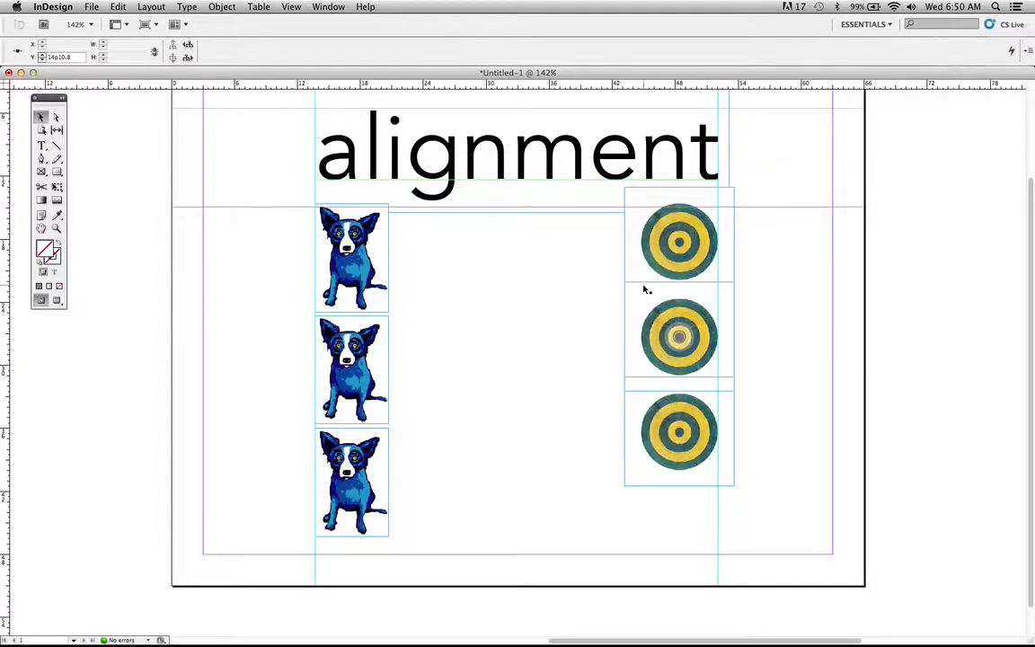
{"action": "left_click_drag", "start_coordinate": [785, 236], "coordinate": [633, 465]}
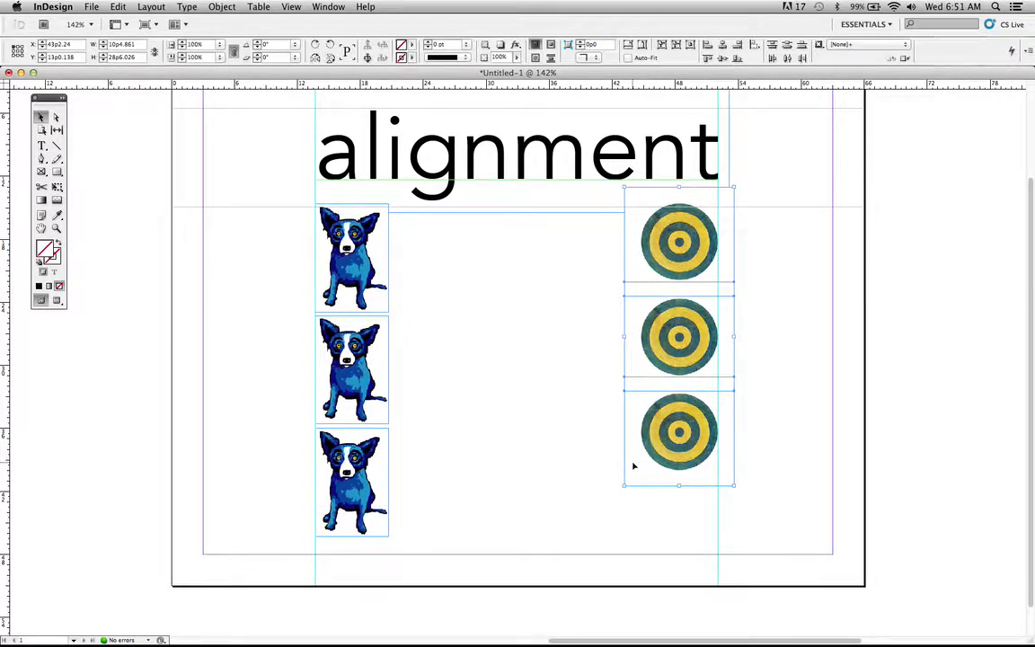
{"action": "key", "text": "Down"}
{"action": "key", "text": "Down"}
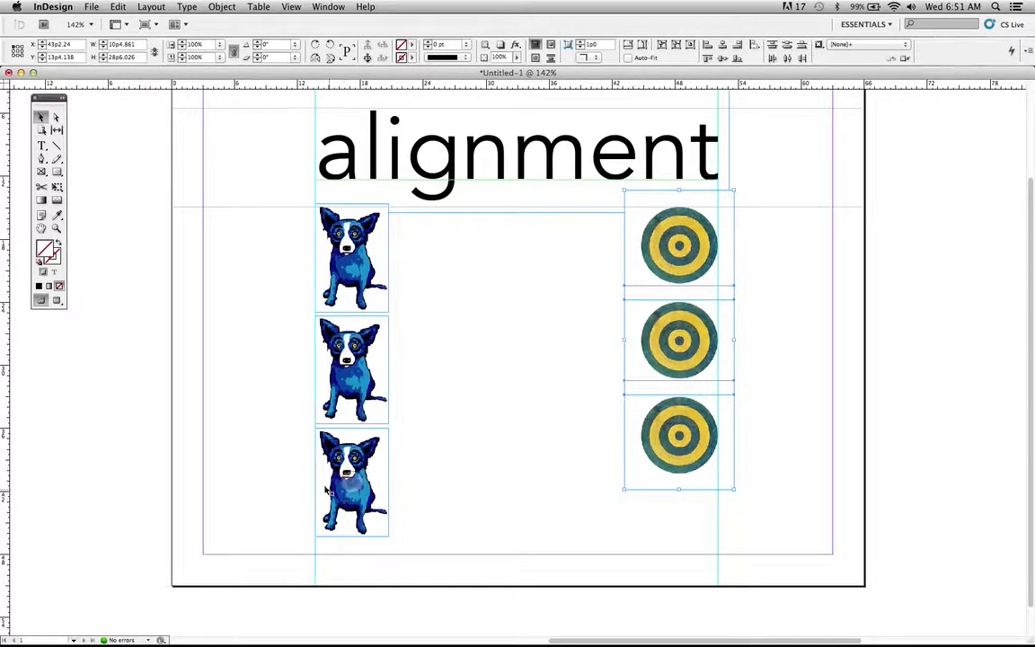
{"action": "left_click", "coordinate": [266, 456]}
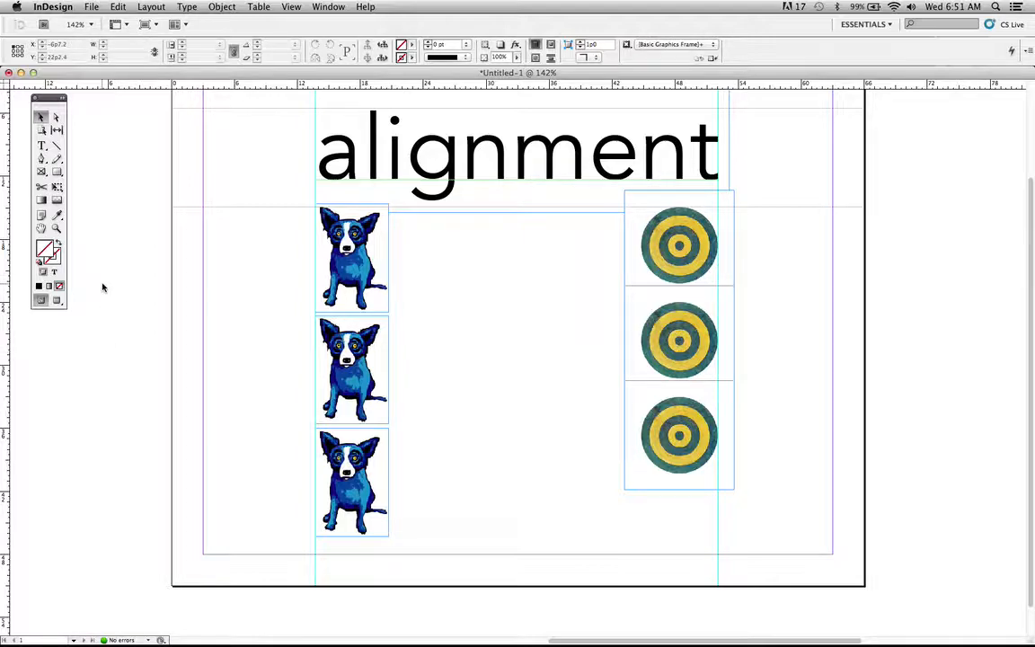
{"action": "left_click", "coordinate": [57, 300]}
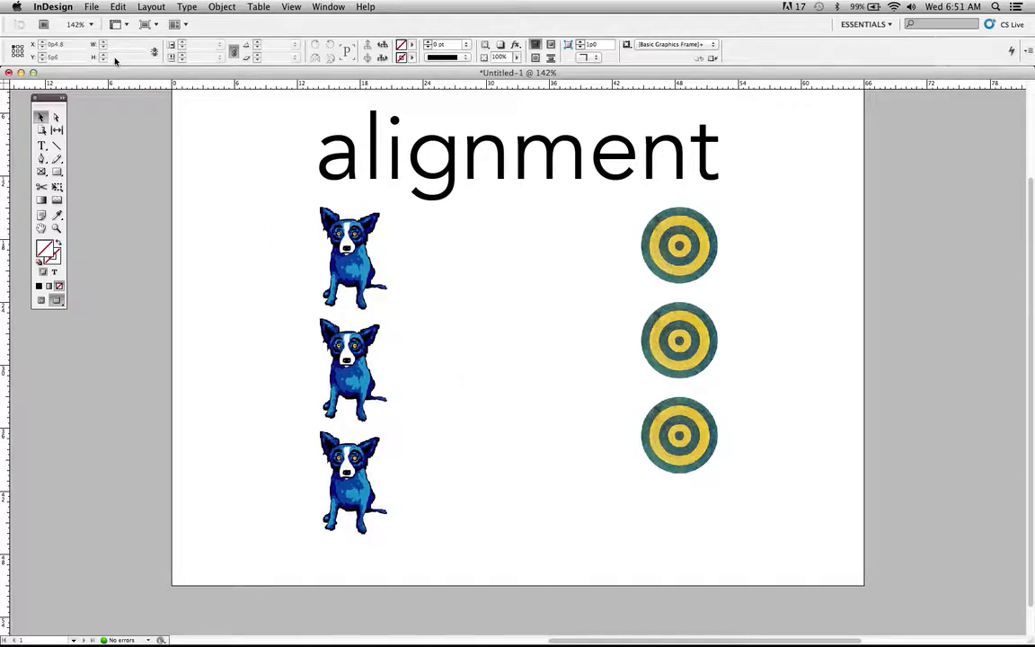
Save the document as Untitled-1.indd in the Alignment folder on the Desktop, in InDesign CS5 document format
{"action": "left_click", "coordinate": [90, 7]}
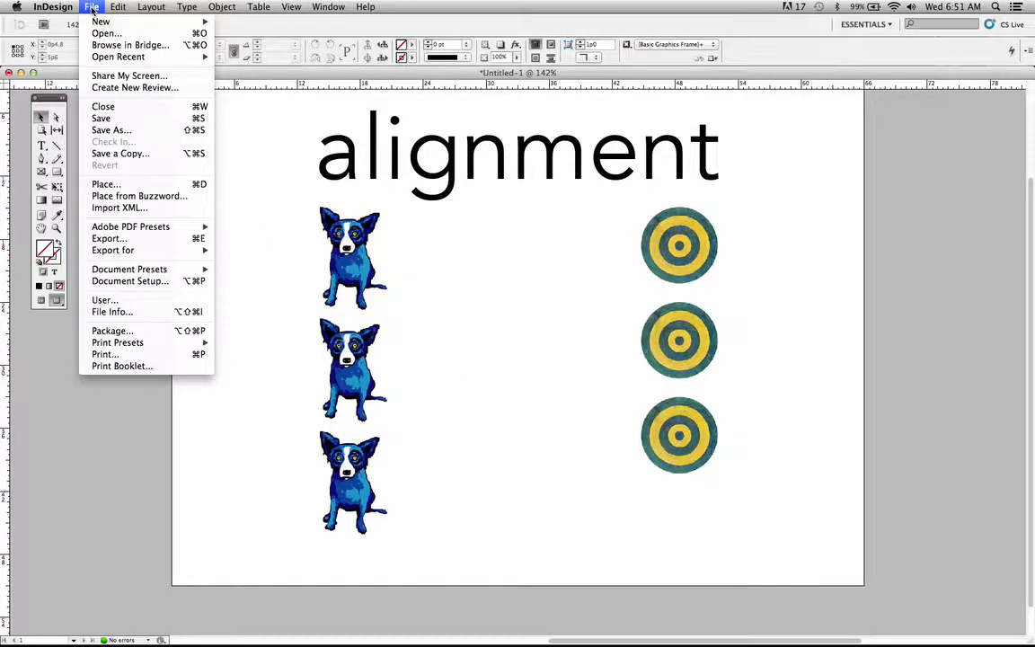
{"action": "left_click", "coordinate": [112, 129]}
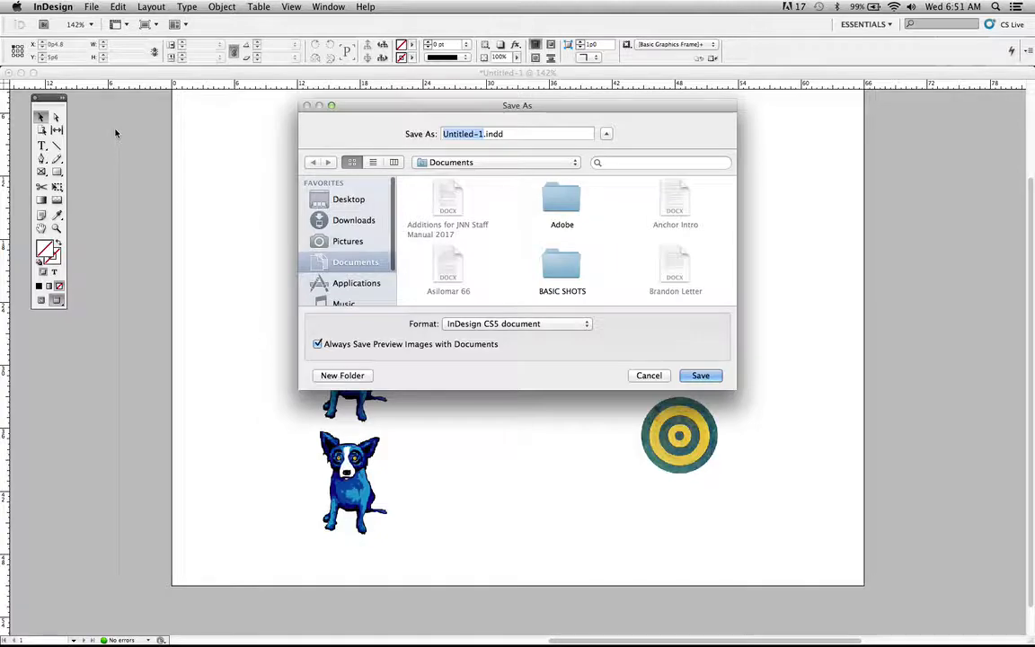
{"action": "left_click", "coordinate": [349, 199]}
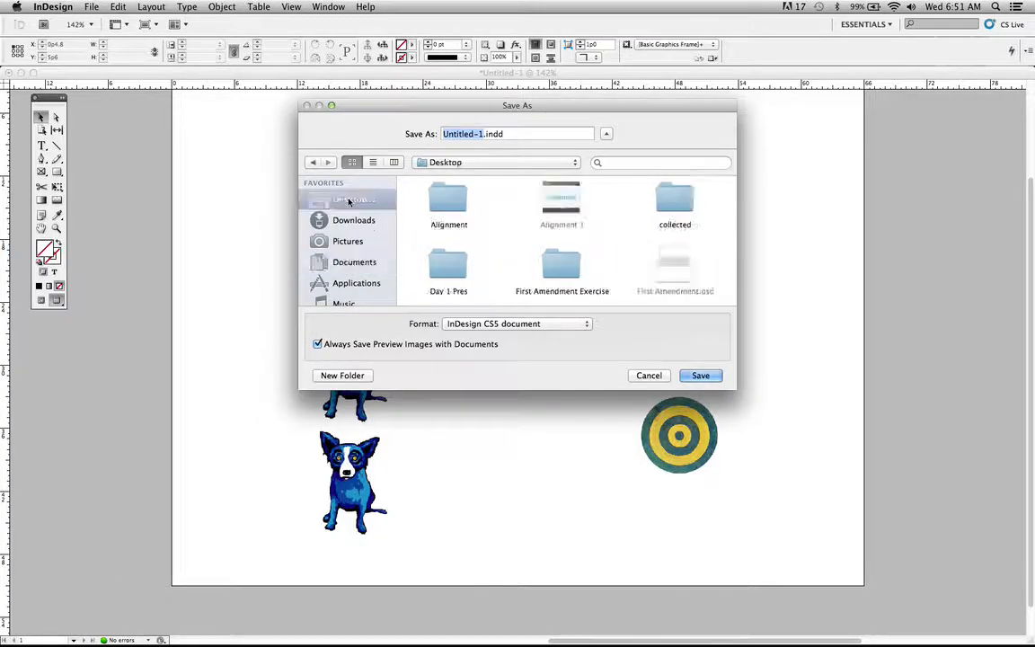
{"action": "double_click", "coordinate": [462, 202]}
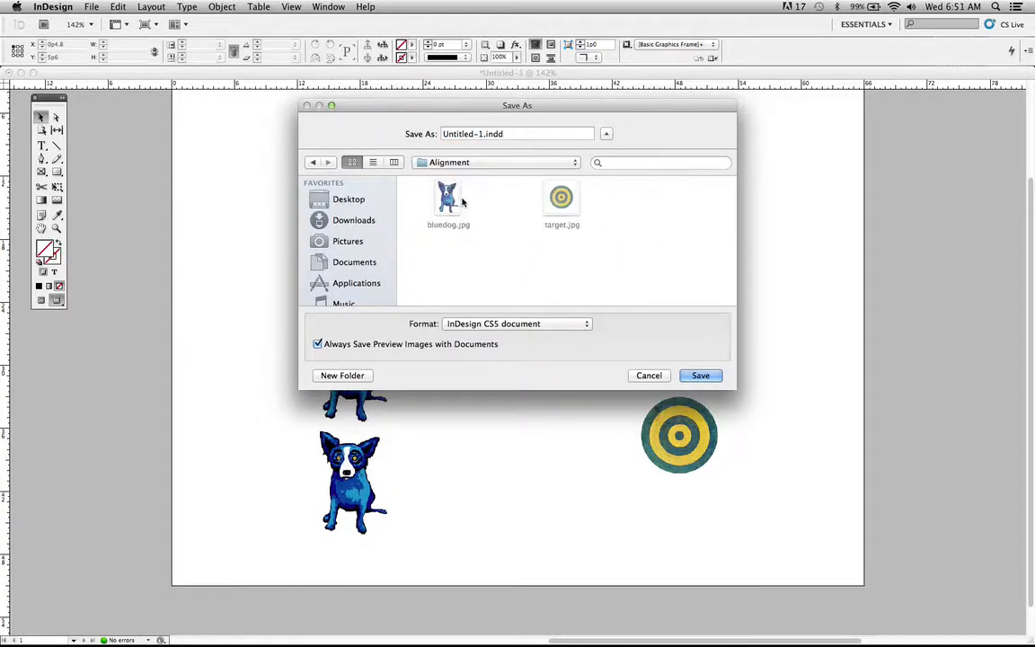
{"action": "left_click", "coordinate": [710, 378]}
{"action": "left_click", "coordinate": [199, 374]}
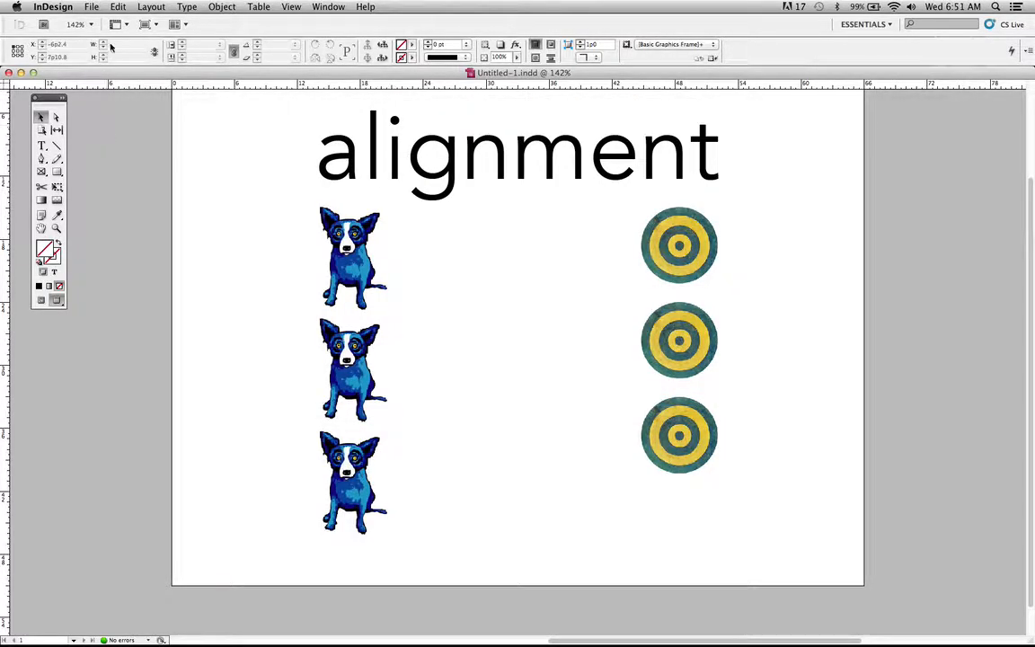
Save the document under the new name alignment.indd in the same Alignment folder
{"action": "left_click", "coordinate": [91, 7]}
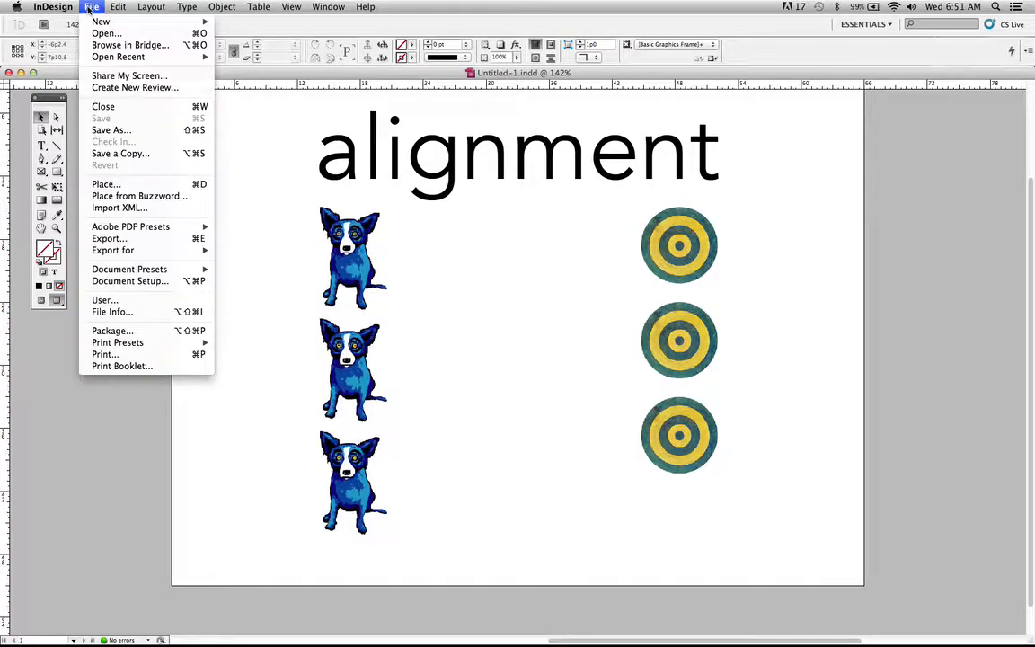
{"action": "left_click", "coordinate": [108, 130]}
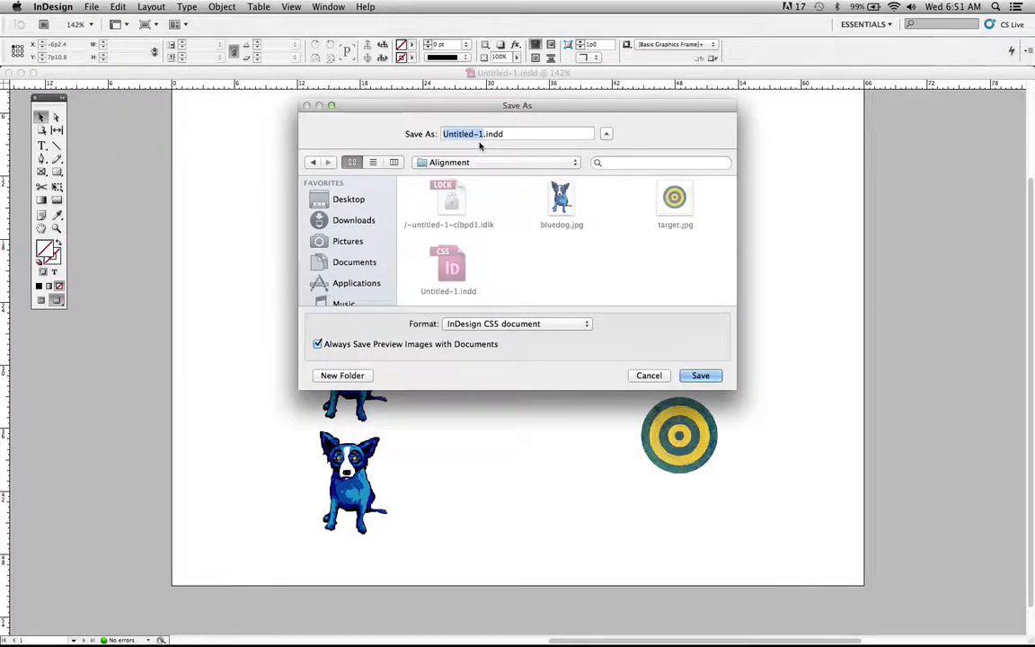
{"action": "type", "text": "alignment"}
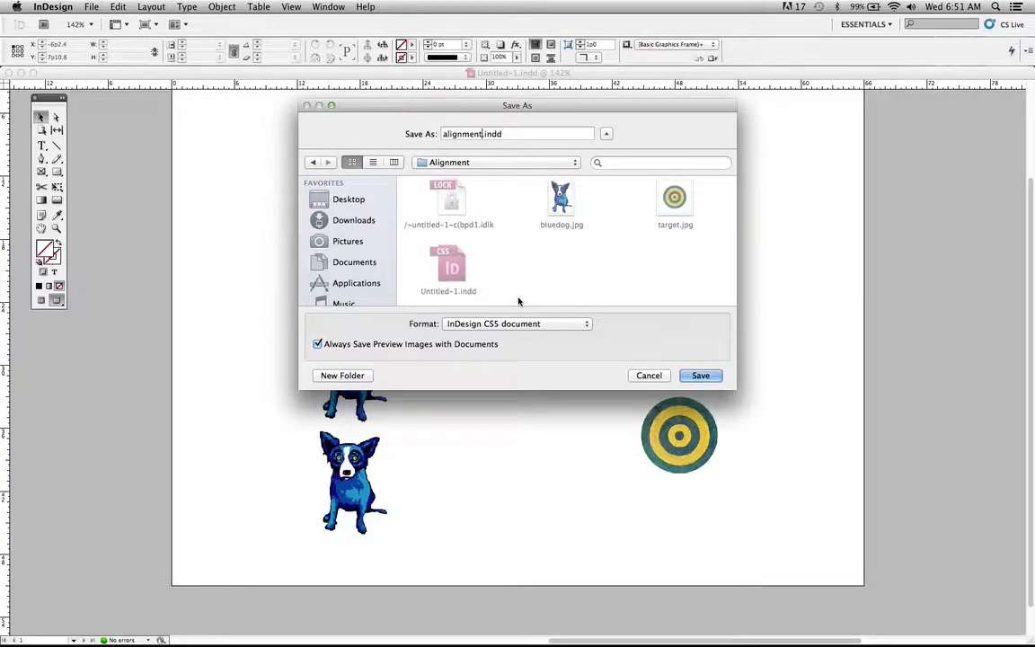
{"action": "left_click", "coordinate": [703, 379]}
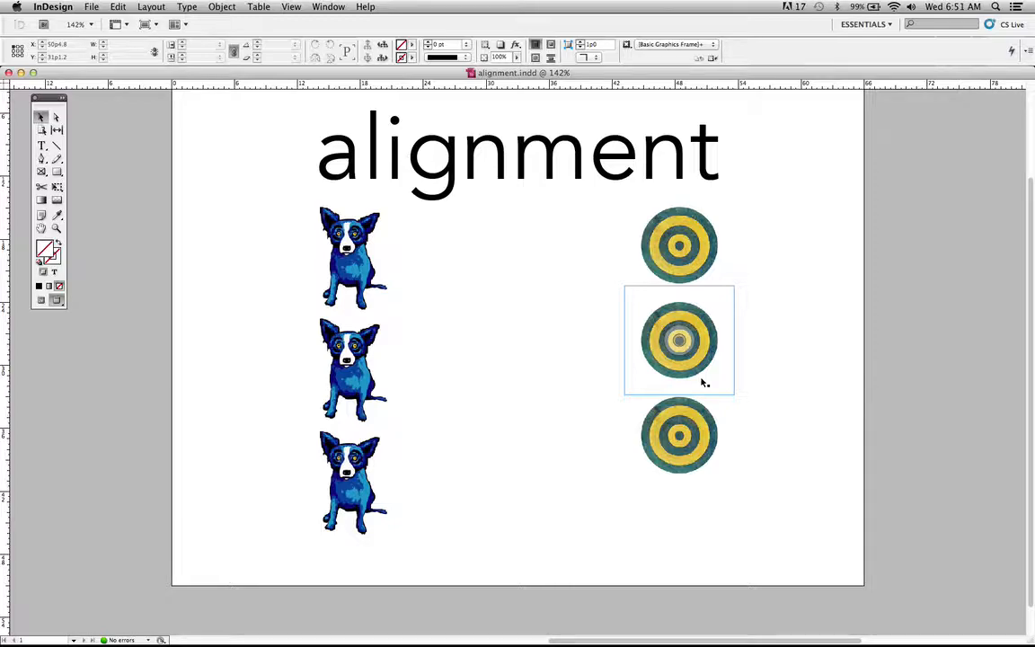
Switch to Finder, move Untitled-1.indd from the Desktop's Alignment folder to the Trash, and return to the InDesign document
{"action": "mouse_move", "coordinate": [275, 634]}
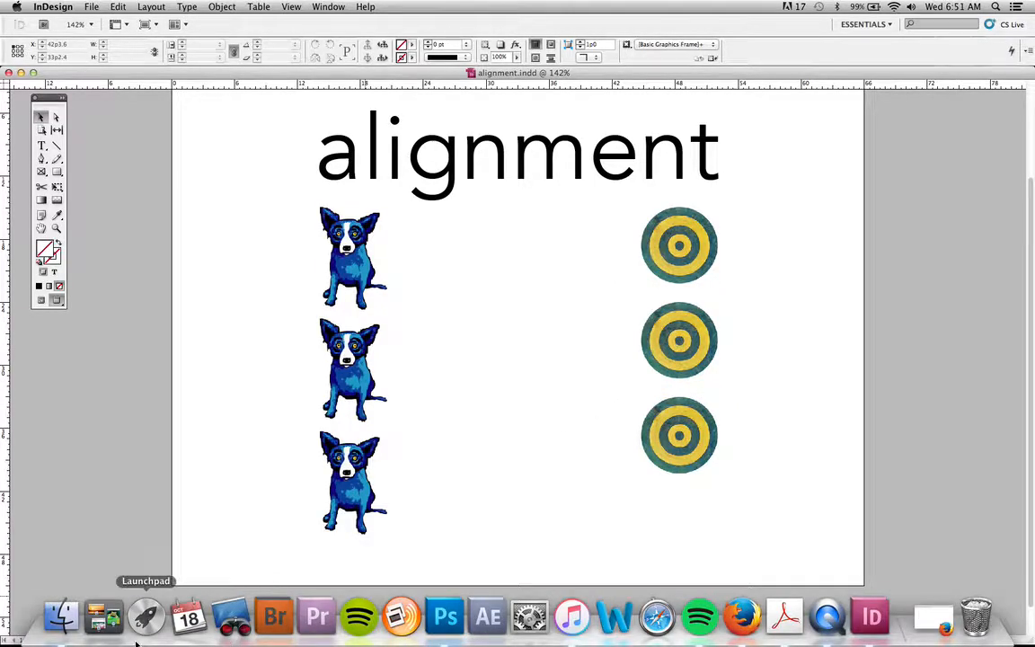
{"action": "left_click", "coordinate": [63, 618]}
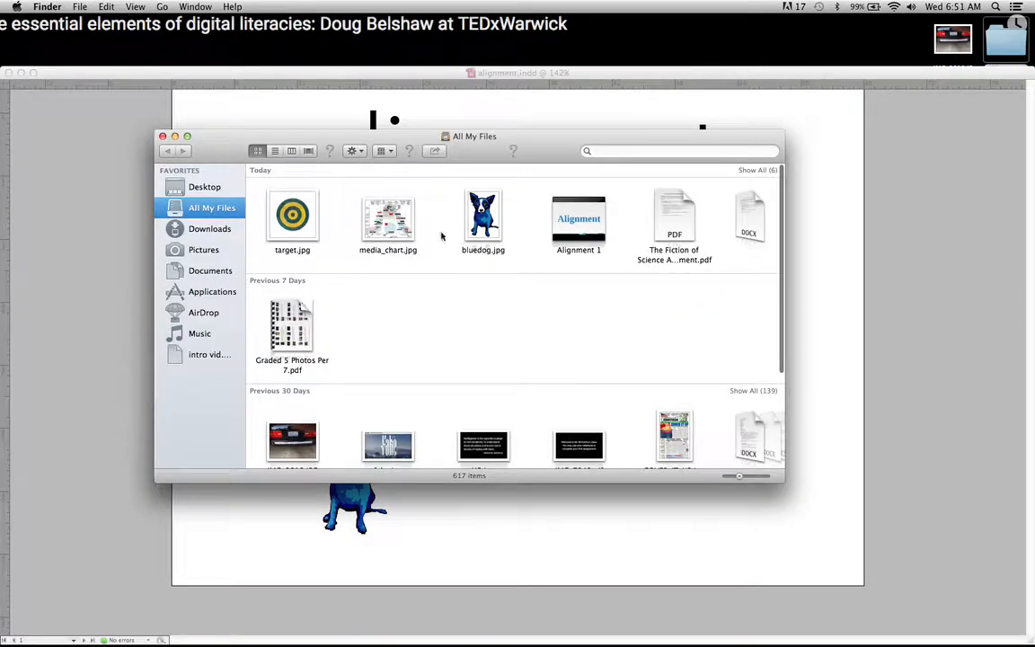
{"action": "left_click", "coordinate": [207, 187]}
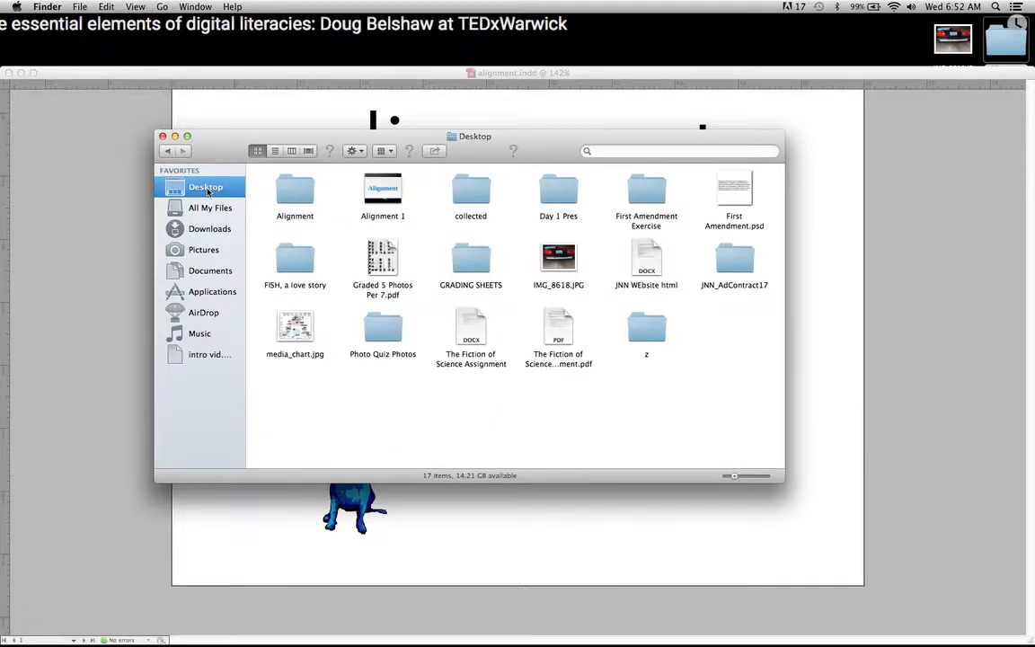
{"action": "double_click", "coordinate": [297, 193]}
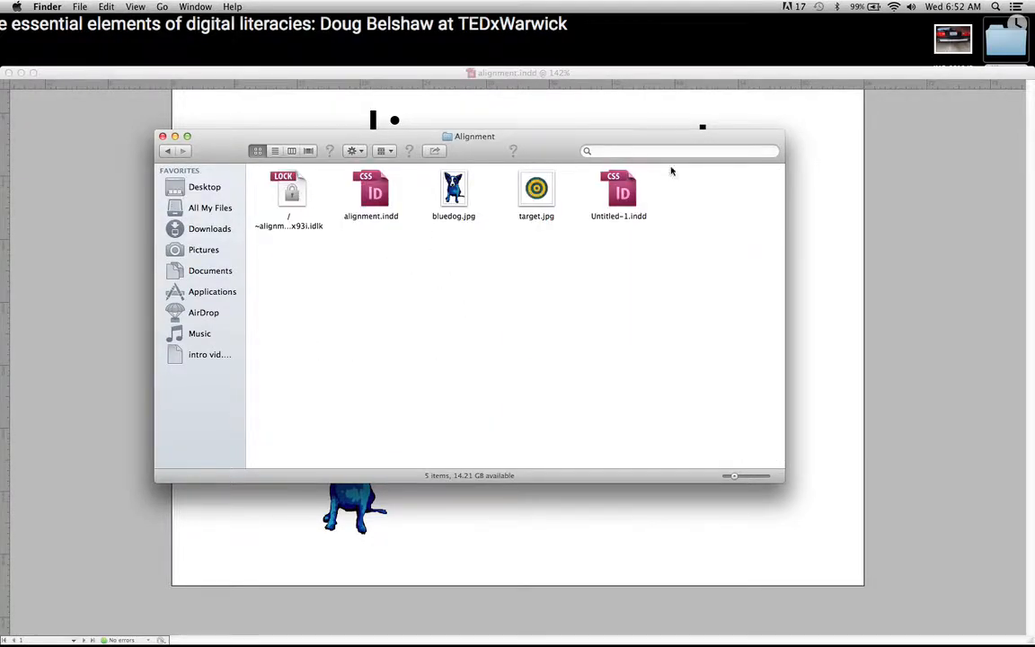
{"action": "left_click_drag", "start_coordinate": [632, 189], "coordinate": [989, 625]}
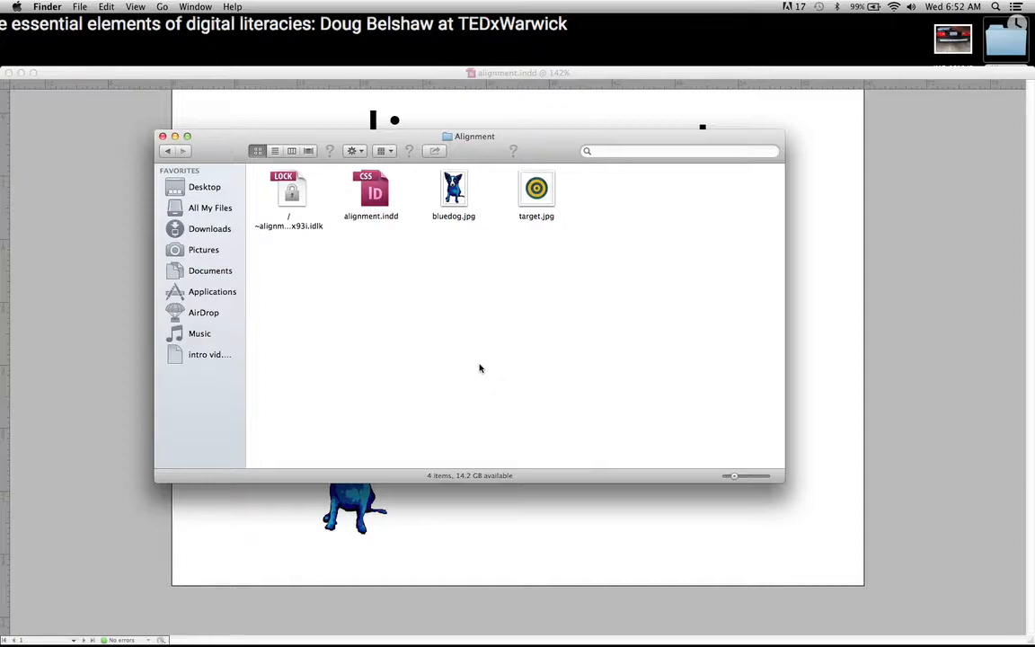
{"action": "left_click", "coordinate": [168, 151]}
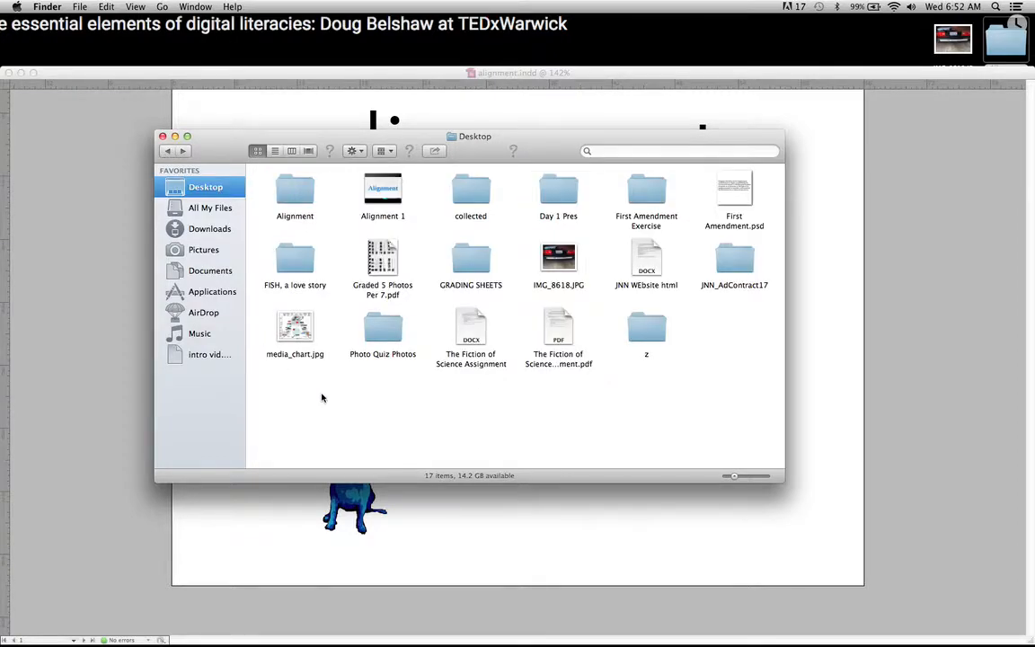
{"action": "left_click", "coordinate": [463, 550]}
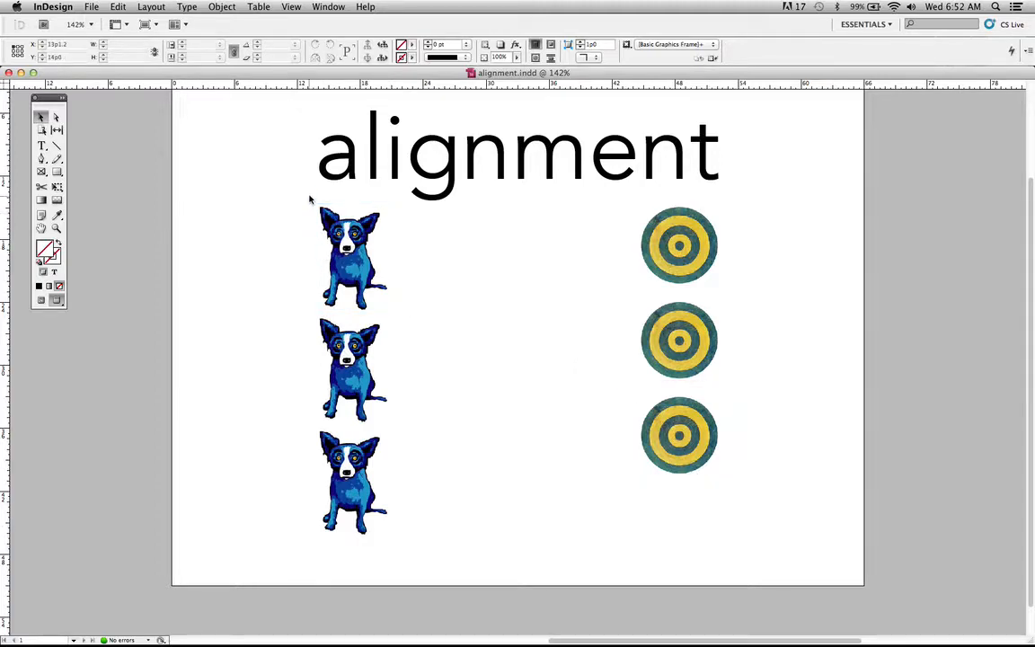
Move all the dog and target images down together to Y 15p0.138 and deselect them
{"action": "left_click_drag", "start_coordinate": [706, 572], "coordinate": [327, 256]}
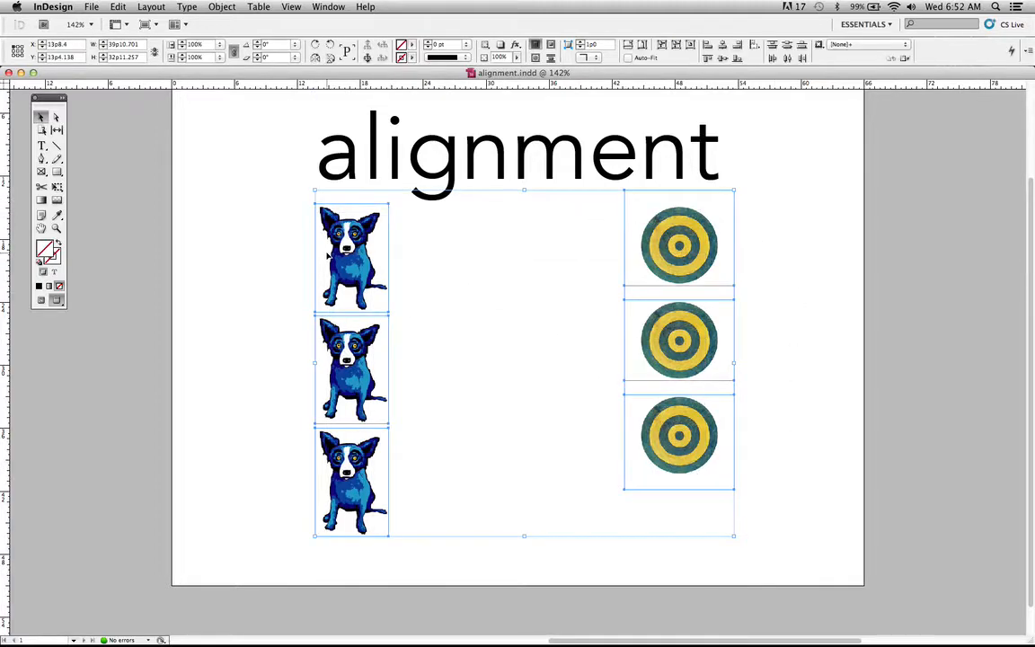
{"action": "key", "text": "shift+Down"}
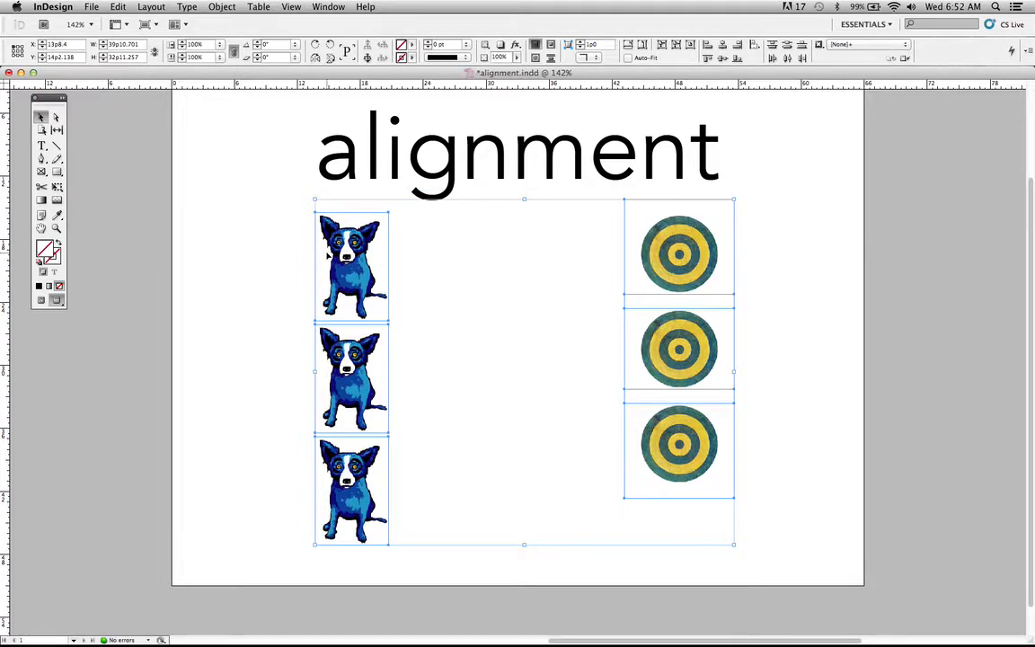
{"action": "key", "text": "shift+Down"}
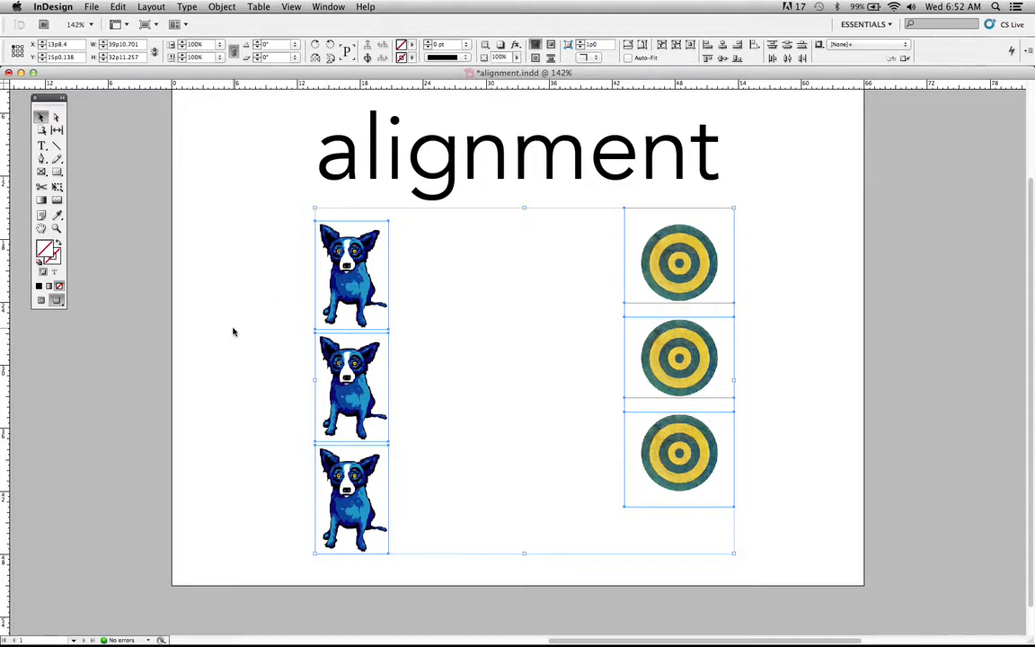
{"action": "left_click", "coordinate": [233, 332]}
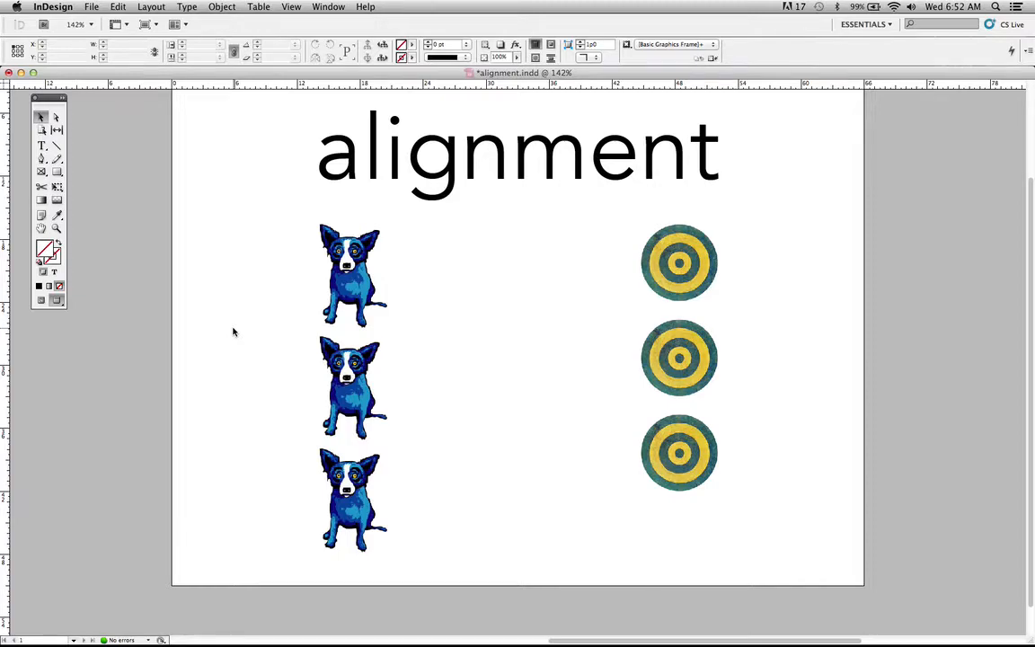